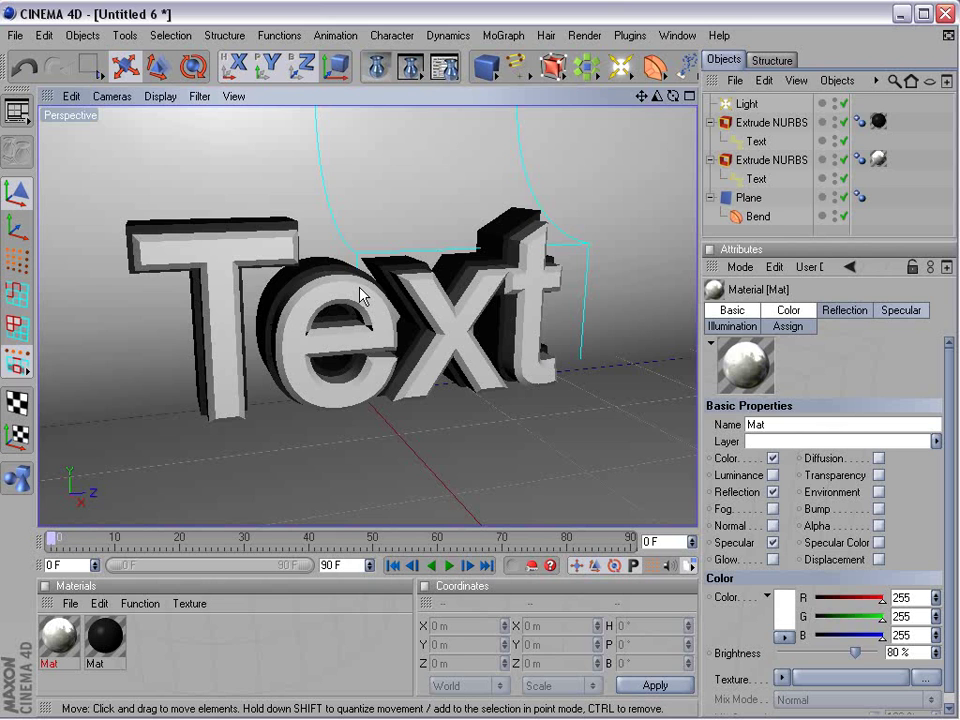
# - Render the finished 3D text scene in the picture viewer and examine the text and its curved backdrop from several views
pyautogui.middleClick(362, 296)
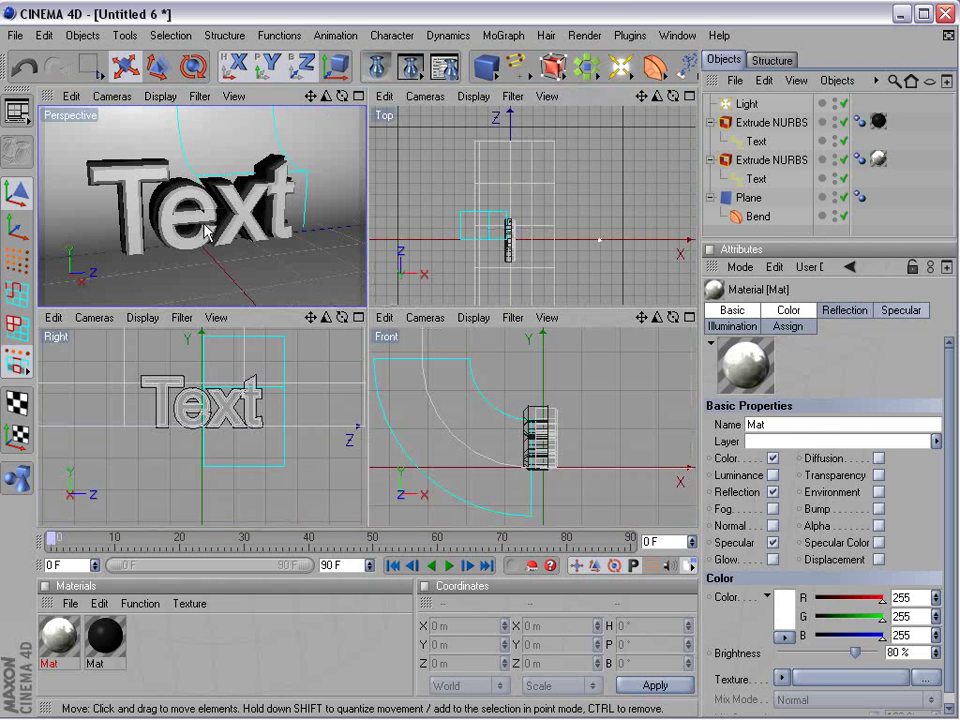
pyautogui.middleClick(208, 229)
pyautogui.middleClick(204, 232)
pyautogui.keyDown('alt'); pyautogui.moveTo(299, 250); pyautogui.dragTo(255, 250); pyautogui.keyUp('alt')
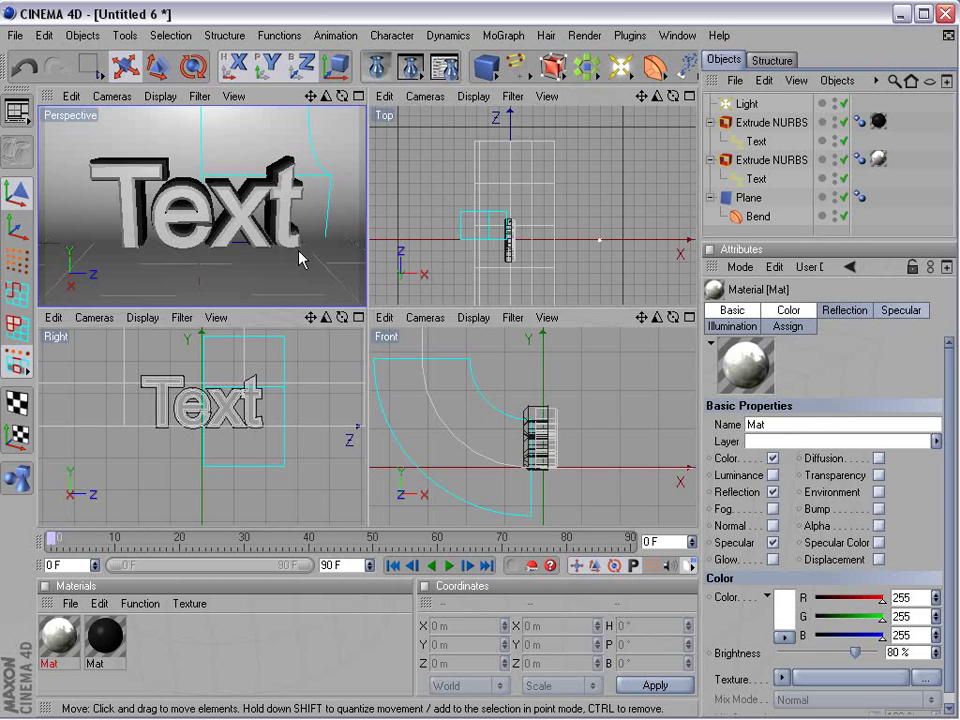
pyautogui.keyDown('alt'); pyautogui.moveTo(300, 258); pyautogui.dragTo(233, 230); pyautogui.keyUp('alt')
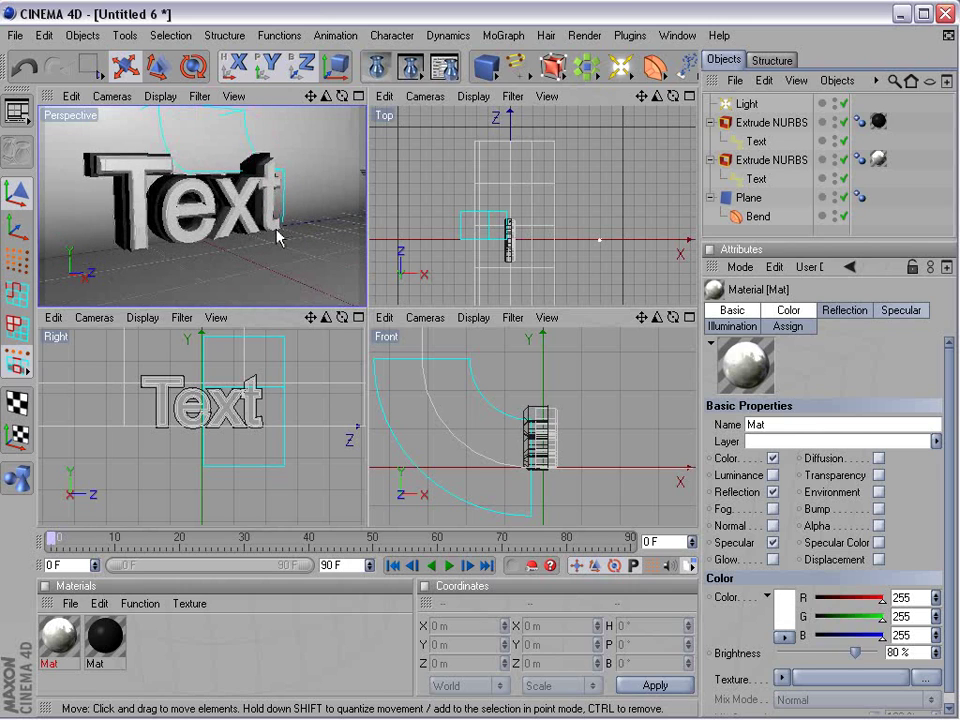
pyautogui.moveTo(256, 212)
pyautogui.keyDown('alt'); pyautogui.mouseDown()
pyautogui.moveTo(285, 214)
pyautogui.moveTo(257, 212)
pyautogui.mouseUp(); pyautogui.keyUp('alt')
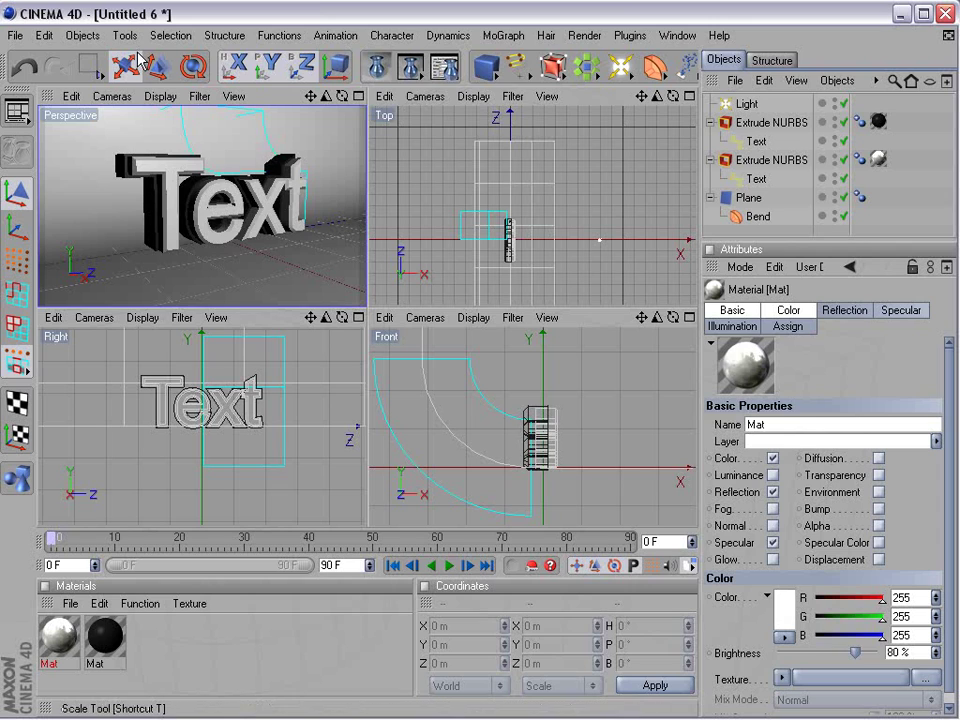
pyautogui.click(411, 67)
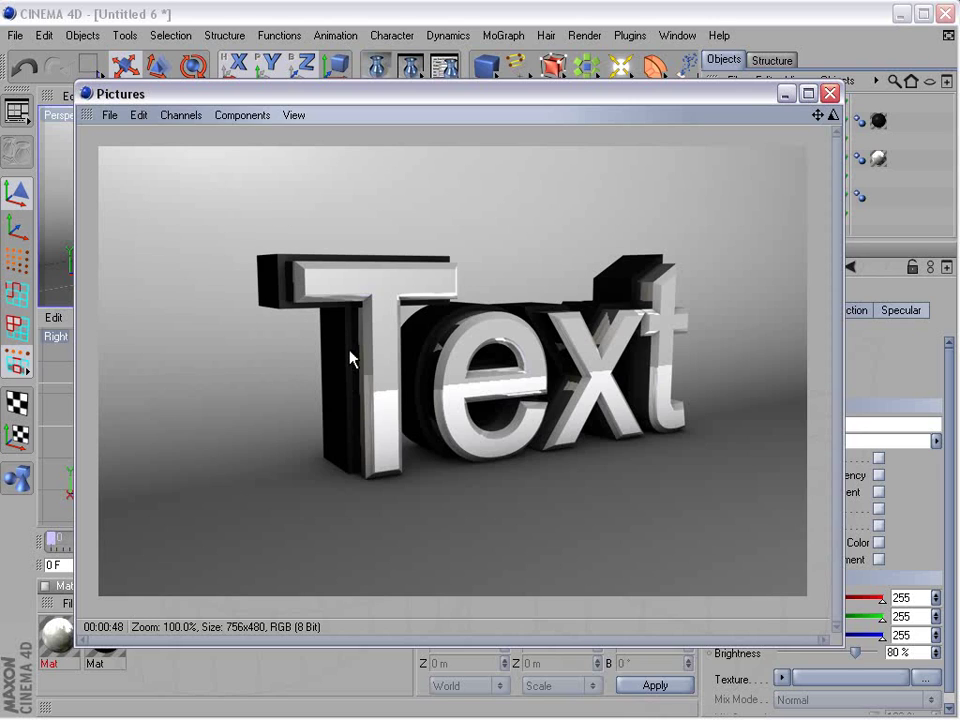
pyautogui.click(830, 94)
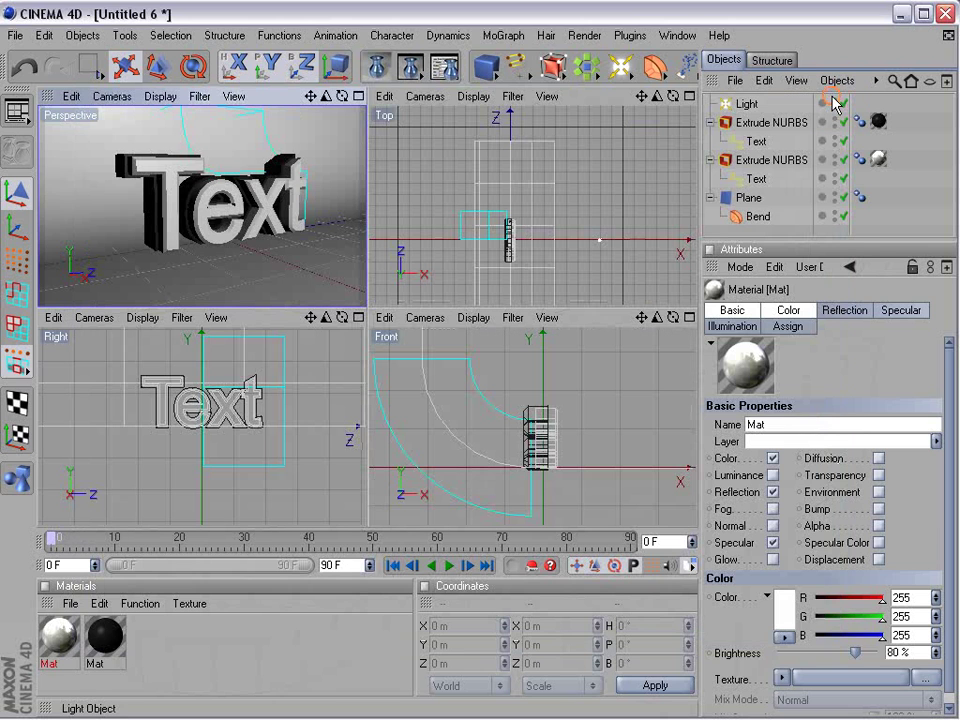
pyautogui.keyDown('alt'); pyautogui.moveTo(473, 380); pyautogui.dragTo(473, 415, button='middle'); pyautogui.keyUp('alt')
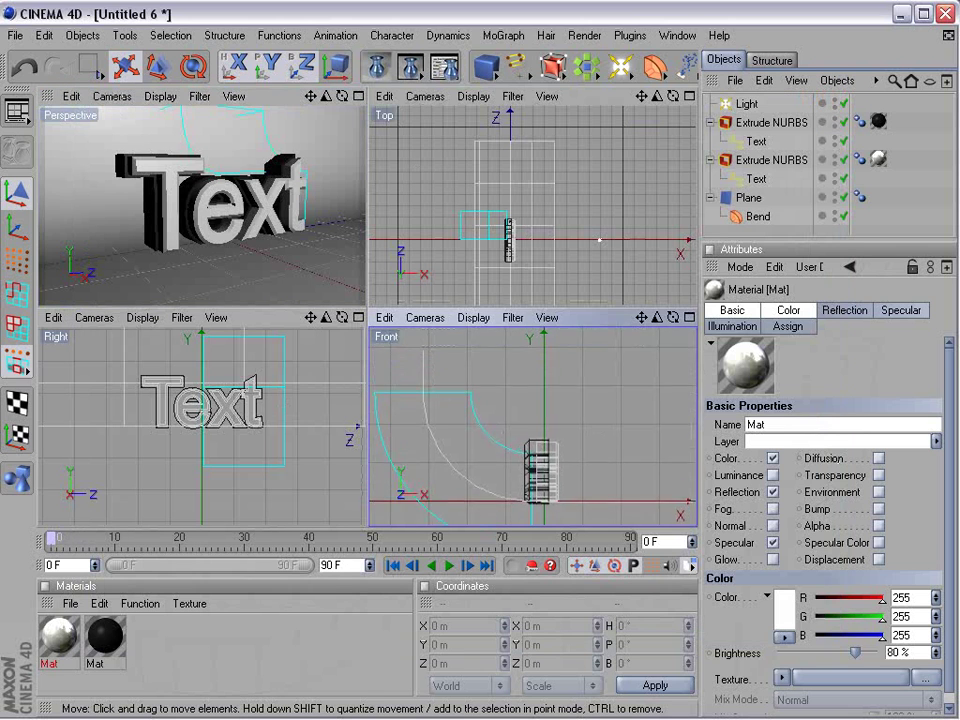
pyautogui.scroll(-1, 473, 415)
pyautogui.keyDown('alt'); pyautogui.moveTo(208, 210); pyautogui.dragTo(208, 228, button='middle'); pyautogui.keyUp('alt')
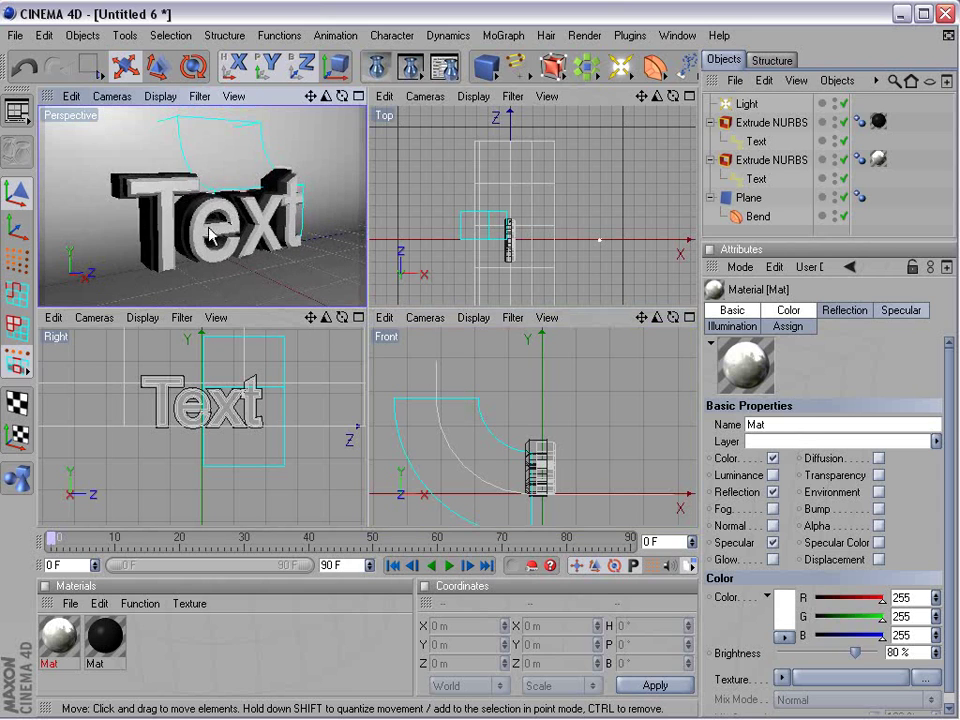
pyautogui.scroll(-4, 205, 227)
pyautogui.moveTo(174, 229)
pyautogui.keyDown('alt'); pyautogui.mouseDown()
pyautogui.moveTo(240, 240)
pyautogui.moveTo(268, 230)
pyautogui.moveTo(176, 231)
pyautogui.mouseUp(); pyautogui.keyUp('alt')
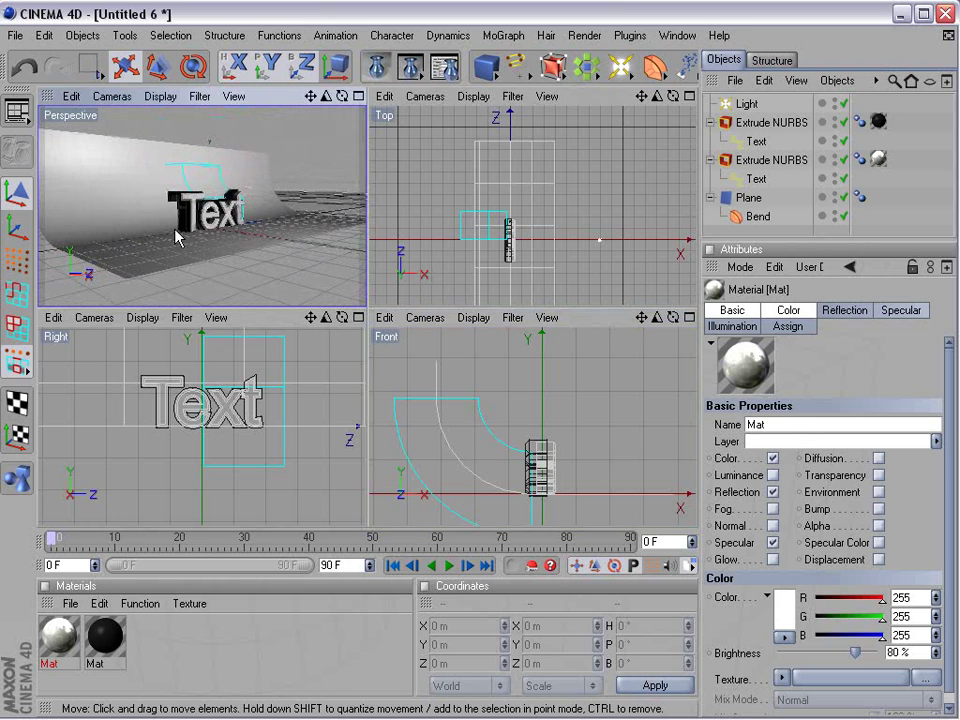
# - Start a new empty document and add a plane primitive to it
pyautogui.click(15, 35)
pyautogui.click(42, 62)
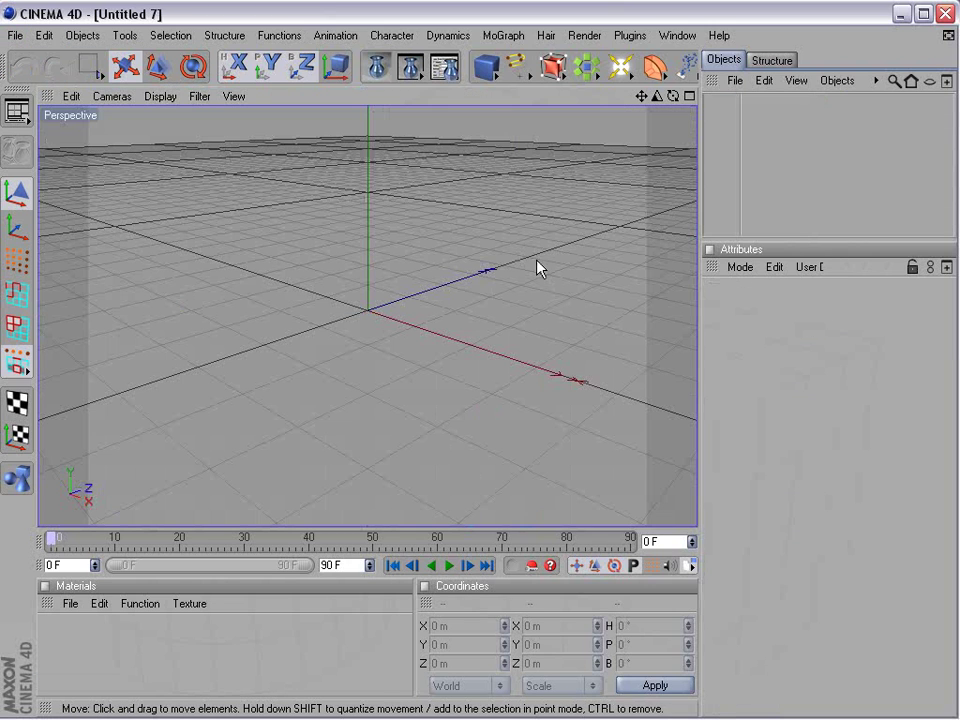
pyautogui.hotkey('ctrl', 'n')
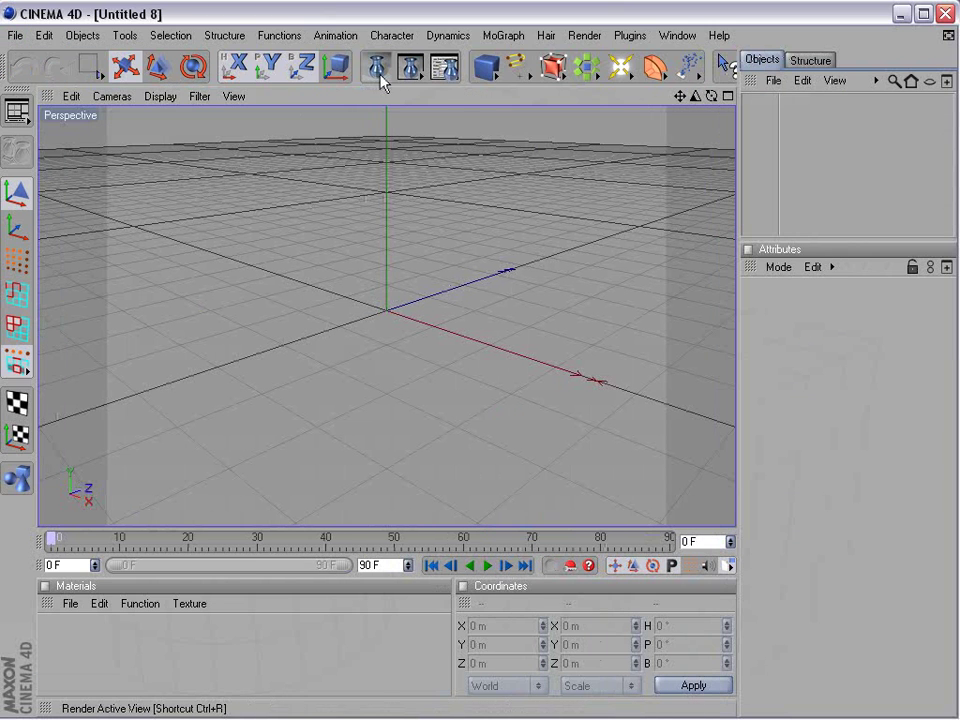
pyautogui.click(486, 66)
pyautogui.click(648, 119)
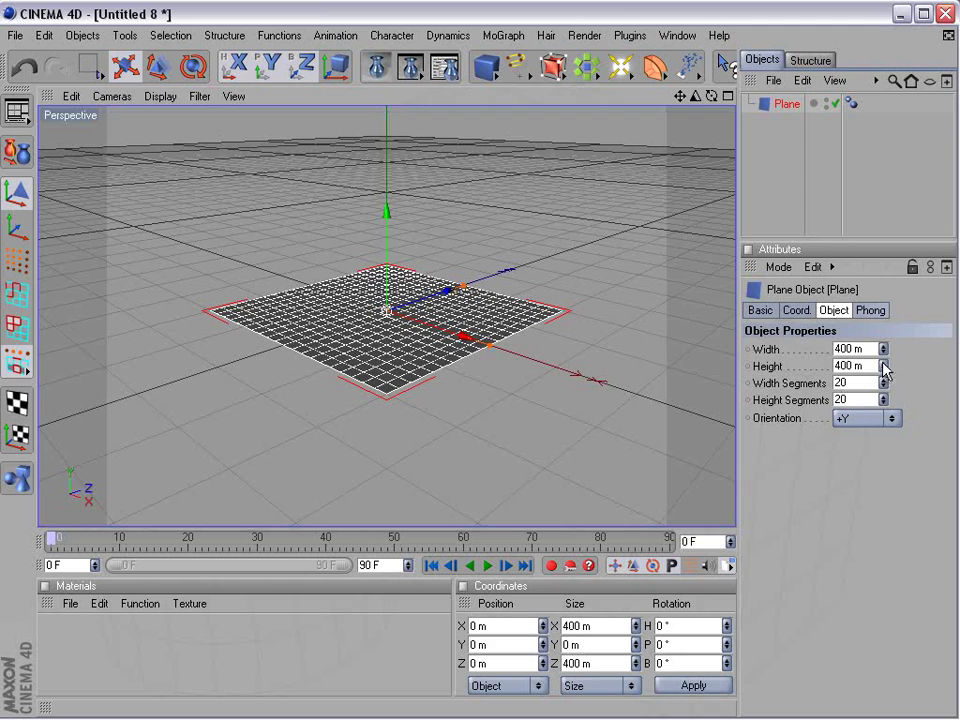
# - Set the plane's width and height to 1000 m each
pyautogui.click(855, 349)
pyautogui.write('1')
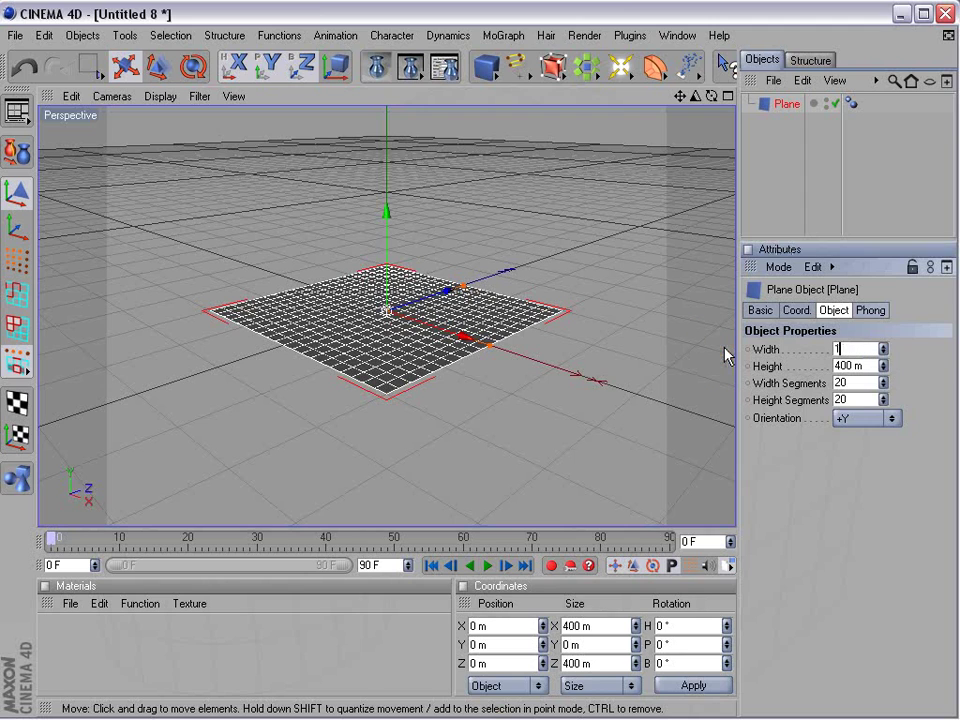
pyautogui.write('000')
pyautogui.press('Tab')
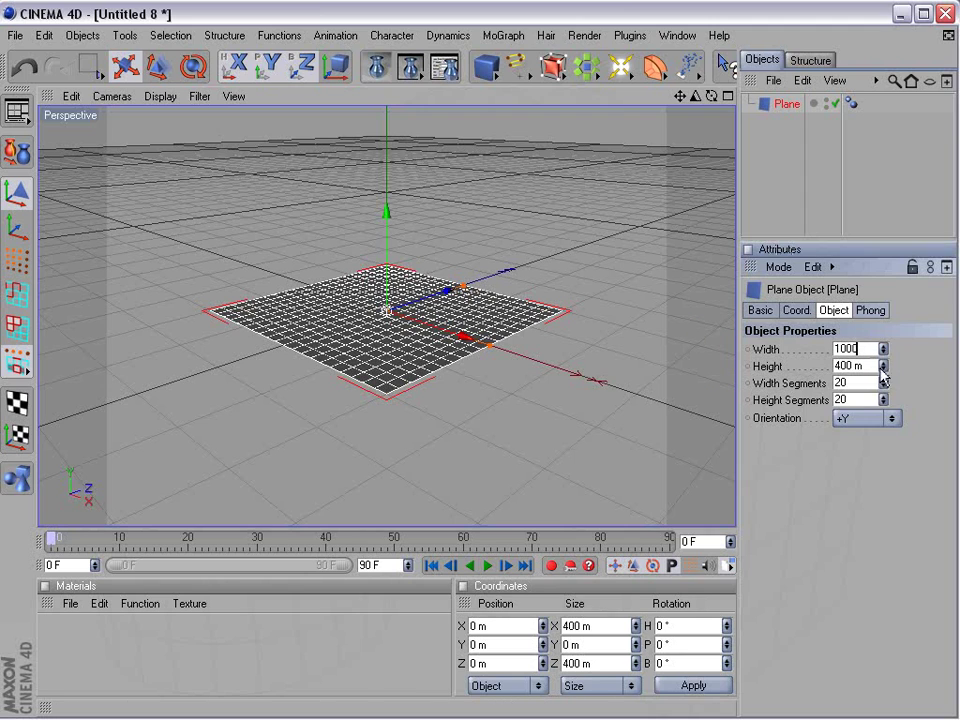
pyautogui.write('1000')
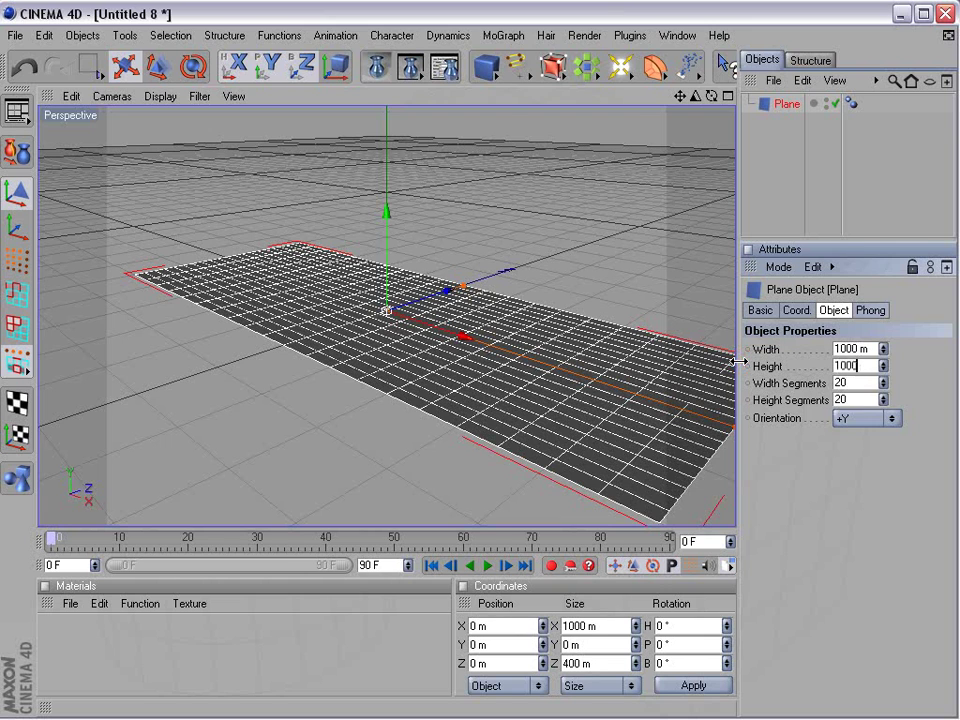
pyautogui.press('Return')
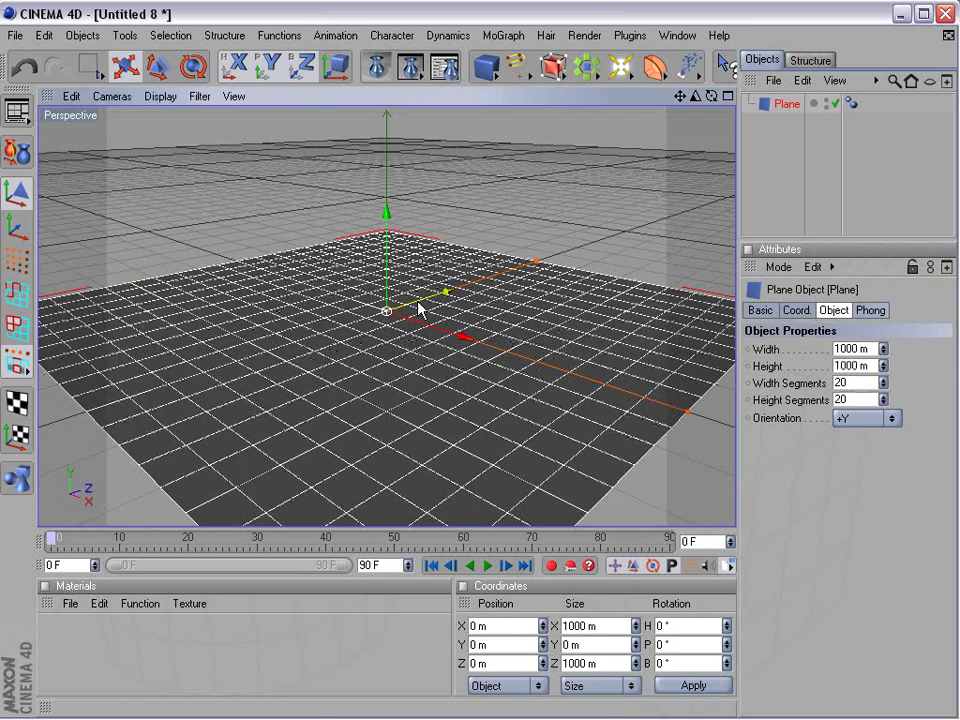
# - Set the plane's width segments and height segments to 60 each
pyautogui.moveTo(850, 384); pyautogui.dragTo(761, 386)
pyautogui.write('60')
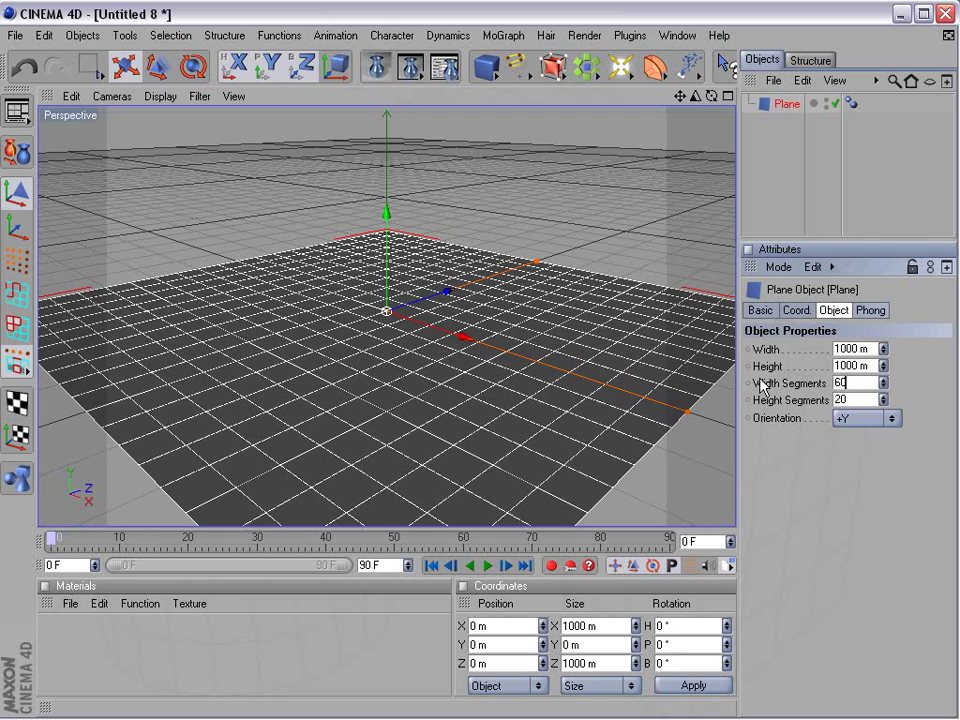
pyautogui.press('Tab')
pyautogui.write('60')
pyautogui.press('Return')
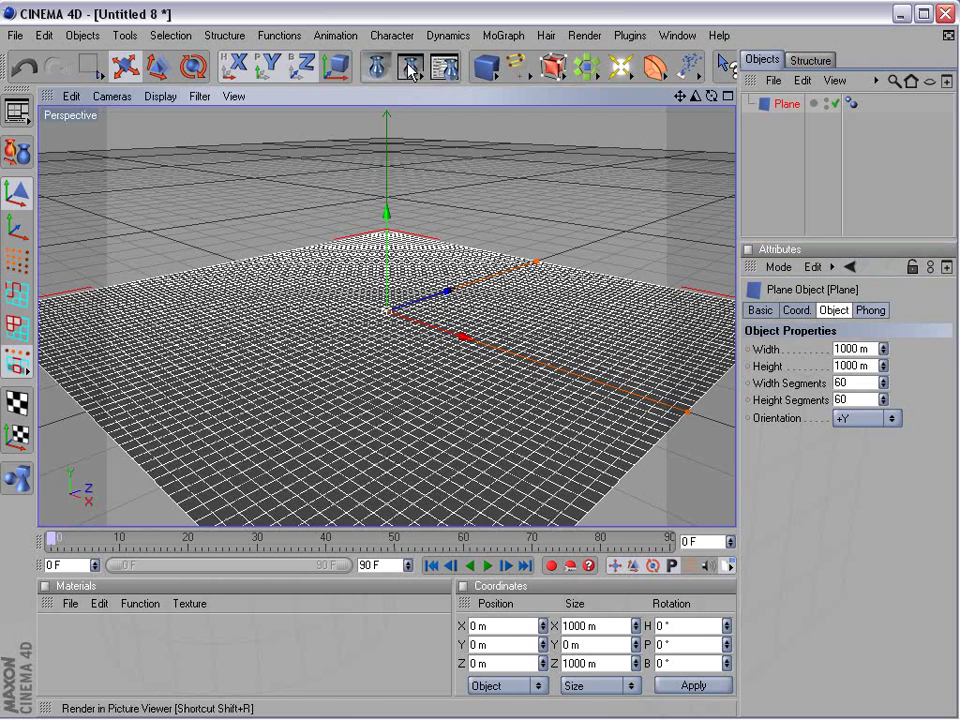
# - Add a Bend deformer as a child of the plane and set its strength to 90°
pyautogui.click(655, 67)
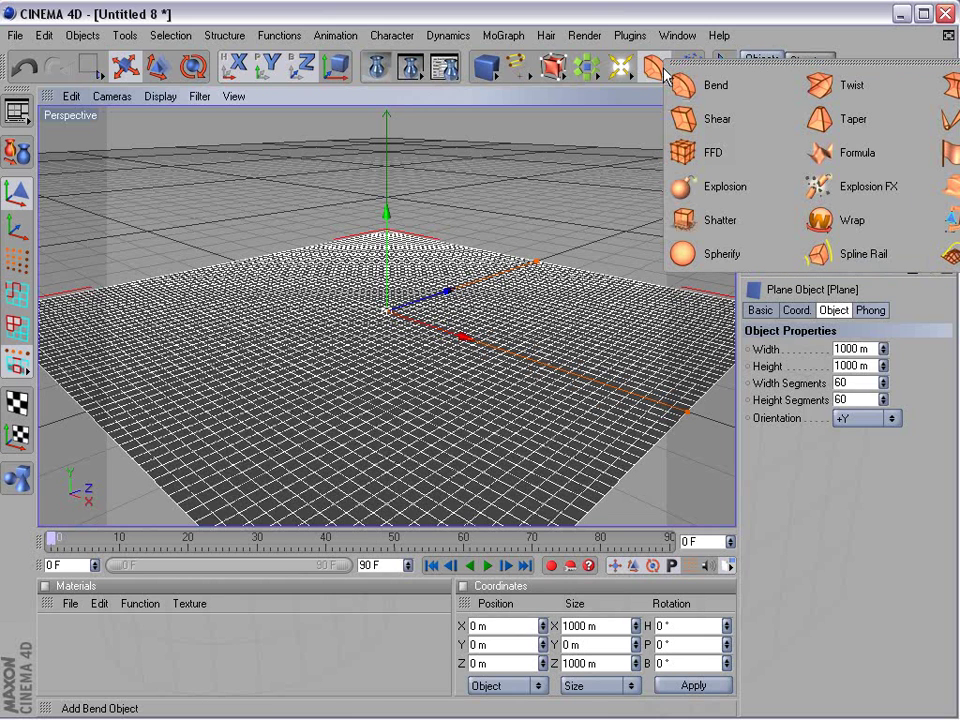
pyautogui.click(726, 92)
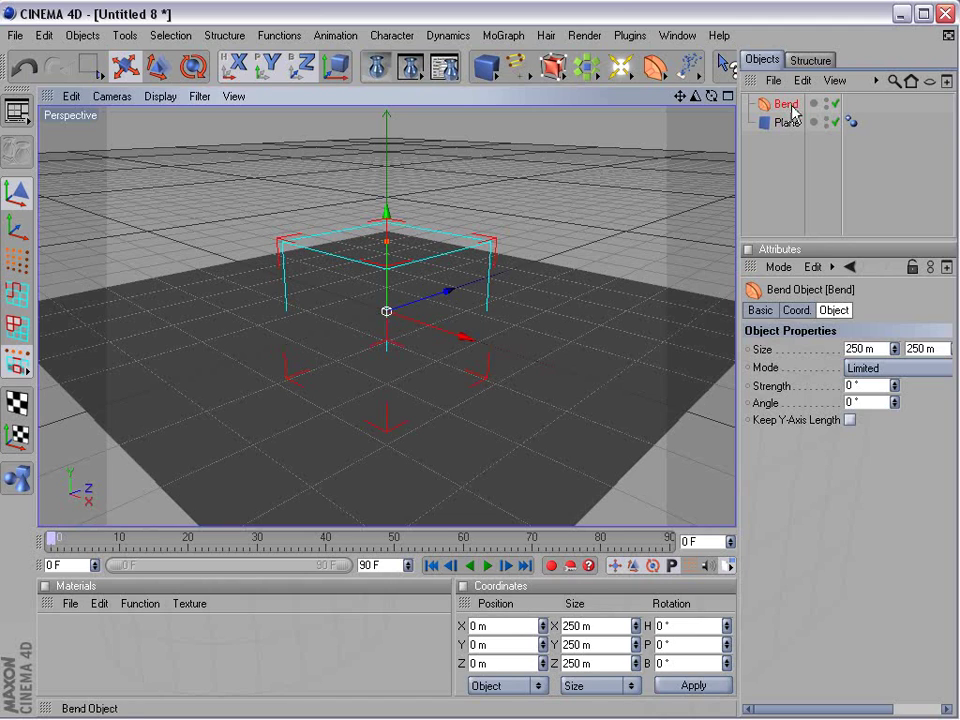
pyautogui.moveTo(792, 105); pyautogui.dragTo(787, 126)
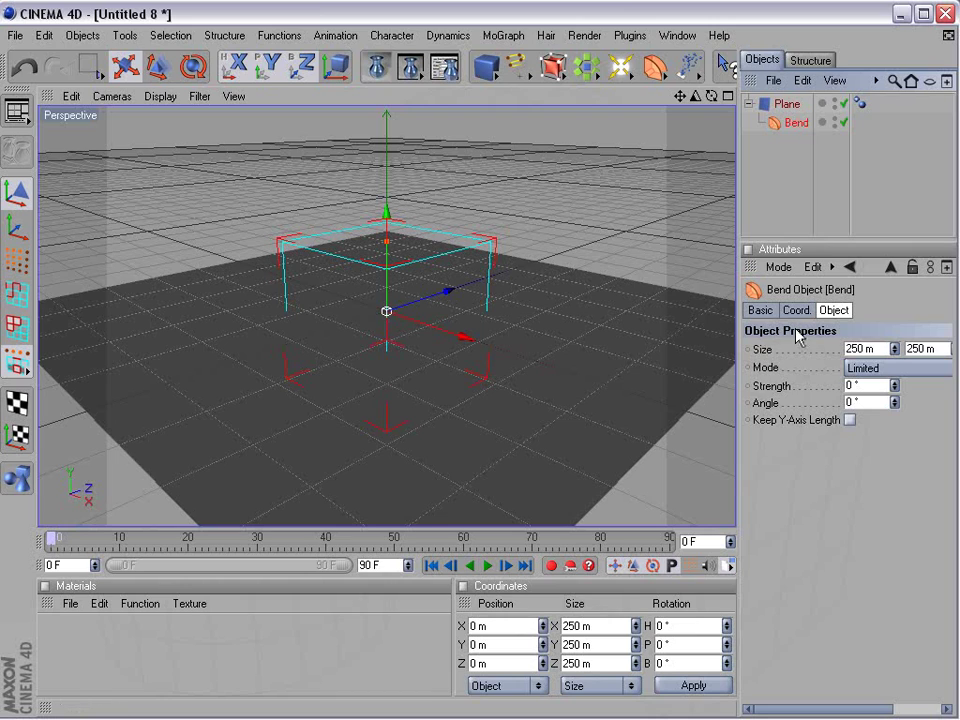
pyautogui.click(878, 385)
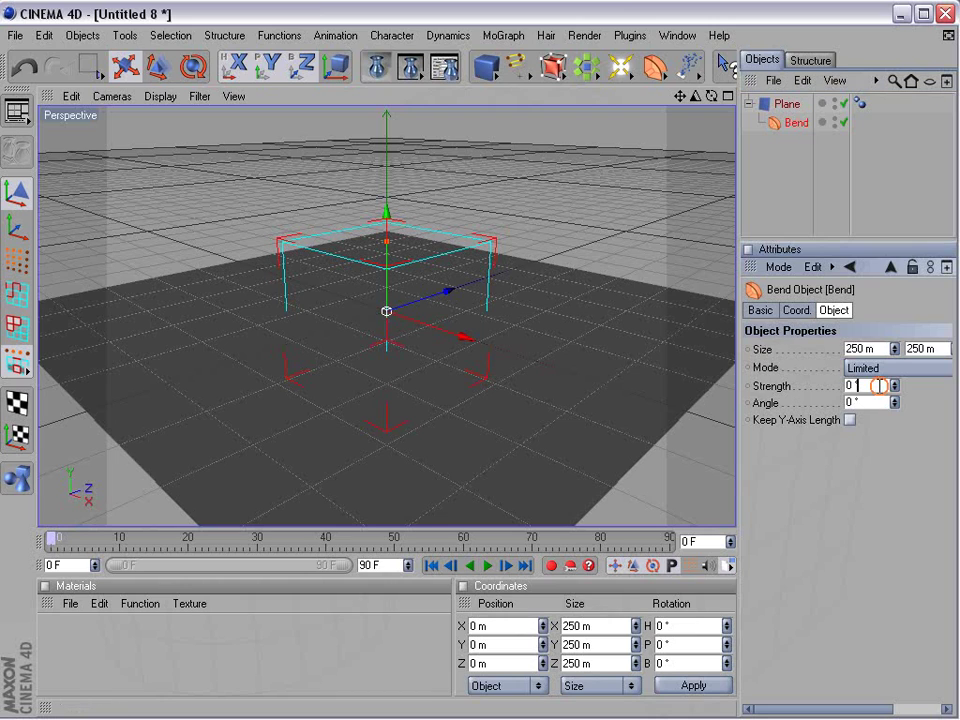
pyautogui.write('90')
pyautogui.press('Return')
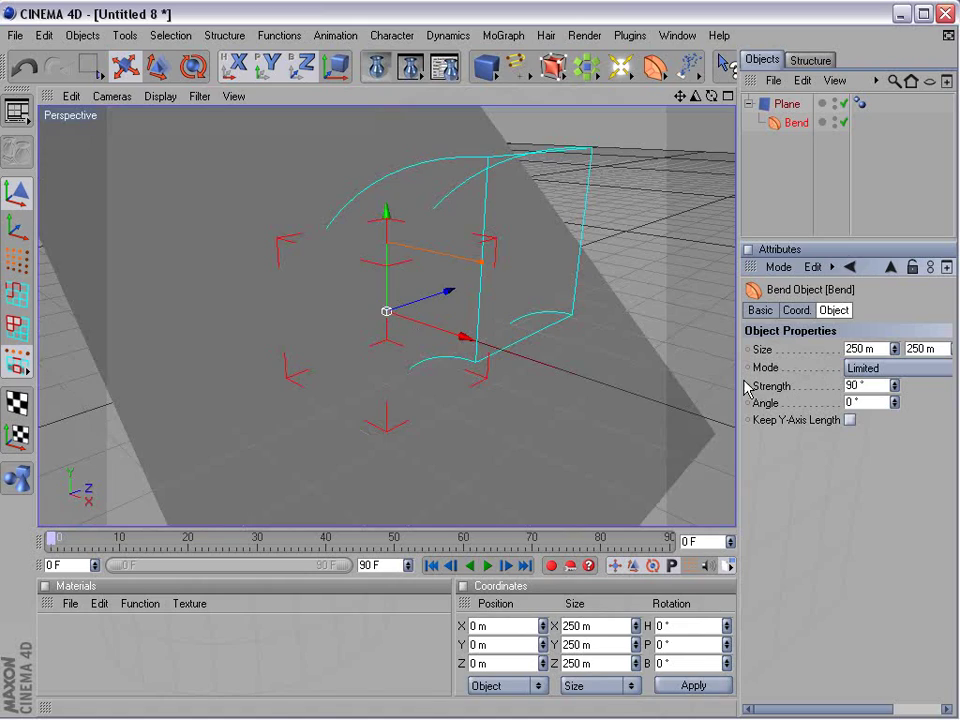
# - Set the Bend deformer's bank rotation (R.B) to -90° so the plane curves up into a backdrop
pyautogui.scroll(-5, 379, 308)
pyautogui.keyDown('alt'); pyautogui.moveTo(379, 308); pyautogui.dragTo(338, 314); pyautogui.keyUp('alt')
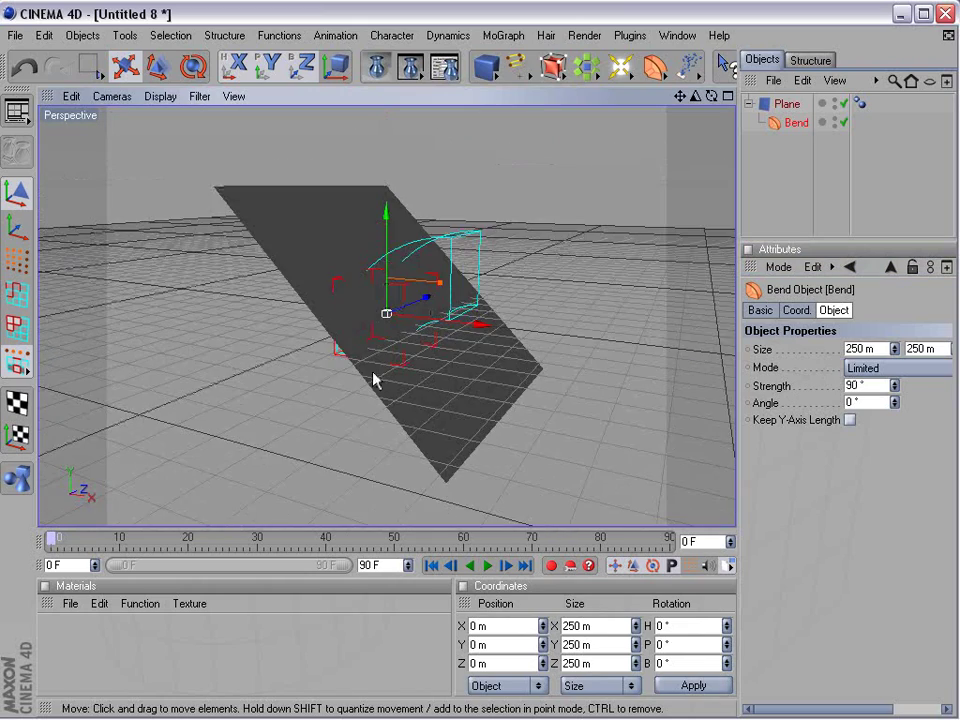
pyautogui.keyDown('alt'); pyautogui.moveTo(373, 379); pyautogui.dragTo(364, 317); pyautogui.keyUp('alt')
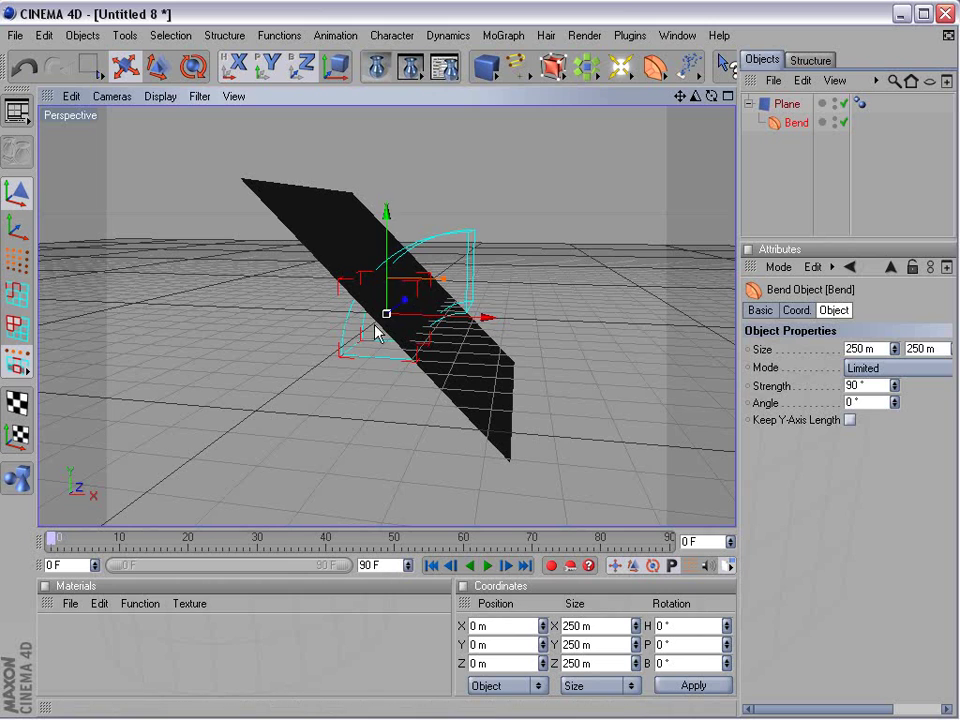
pyautogui.scroll(2, 401, 300)
pyautogui.keyDown('alt'); pyautogui.moveTo(401, 300); pyautogui.dragTo(341, 363, button='middle'); pyautogui.keyUp('alt')
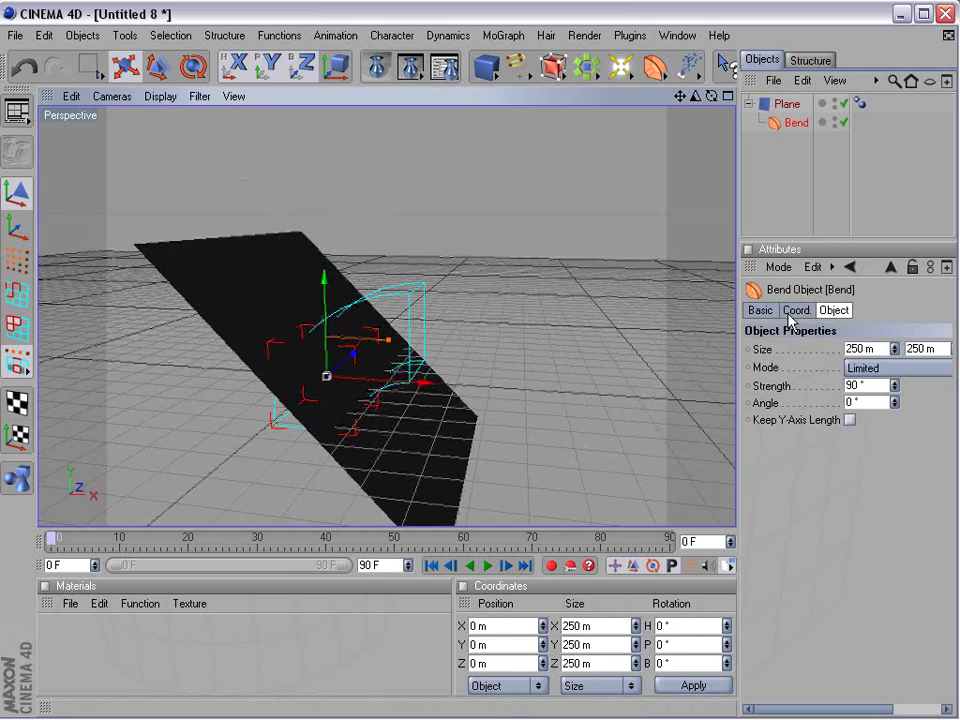
pyautogui.click(794, 311)
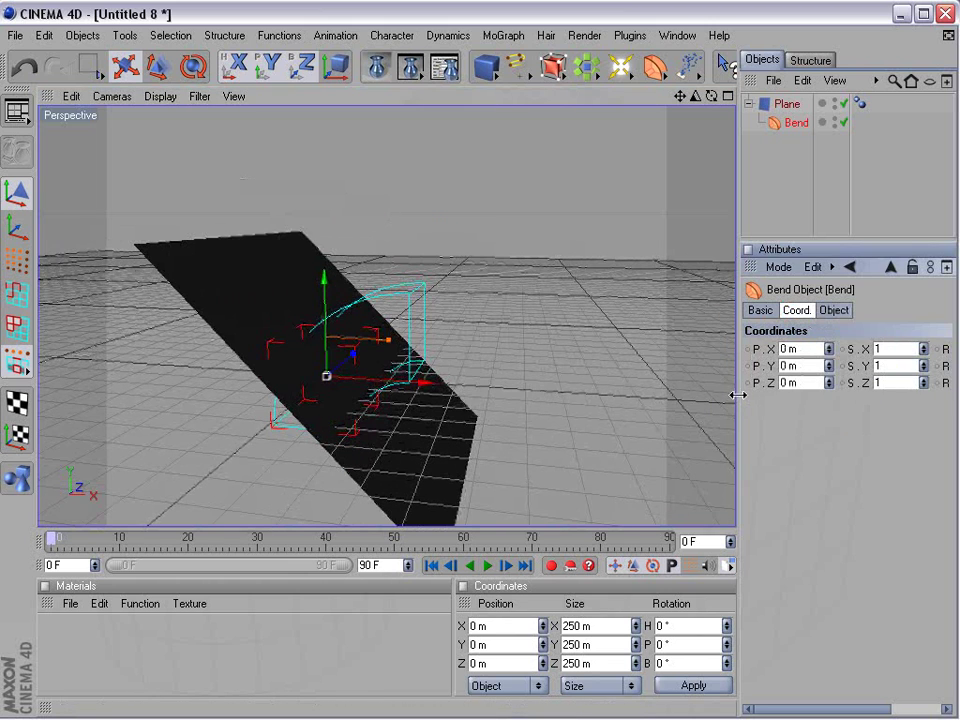
pyautogui.moveTo(737, 395); pyautogui.dragTo(597, 400)
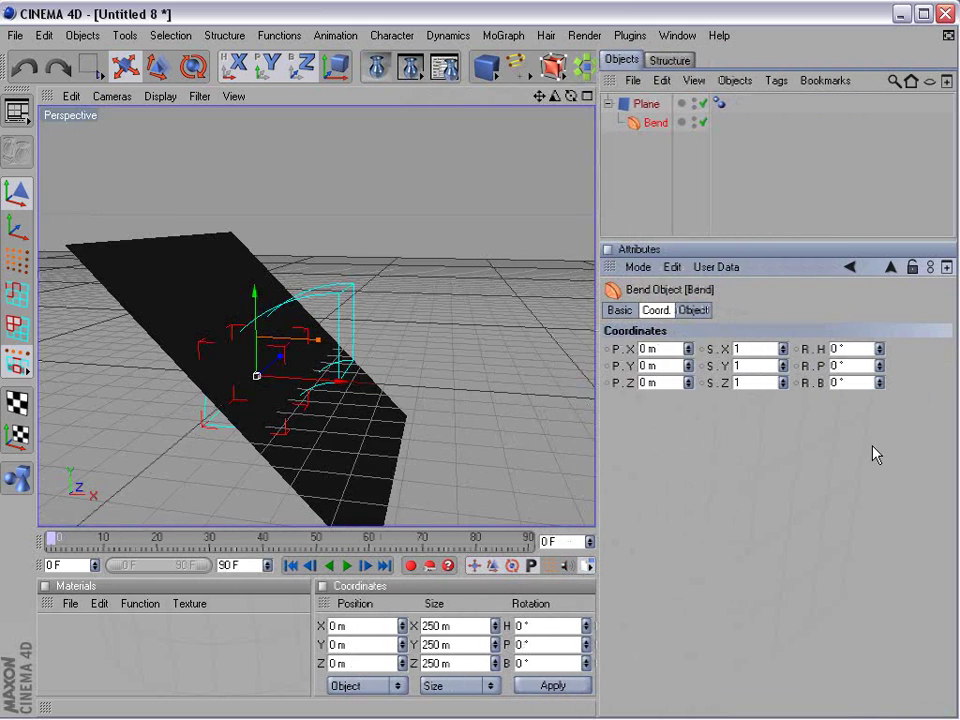
pyautogui.click(881, 380)
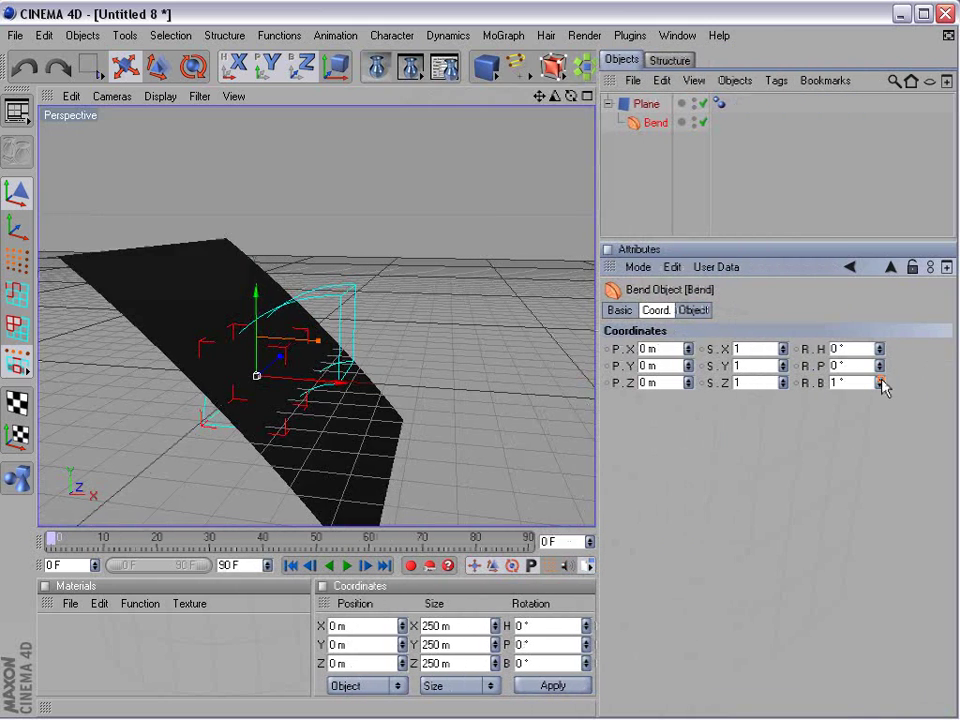
pyautogui.moveTo(881, 383)
pyautogui.mouseDown()
pyautogui.moveTo(881, 456)
pyautogui.moveTo(881, 388)
pyautogui.mouseUp()
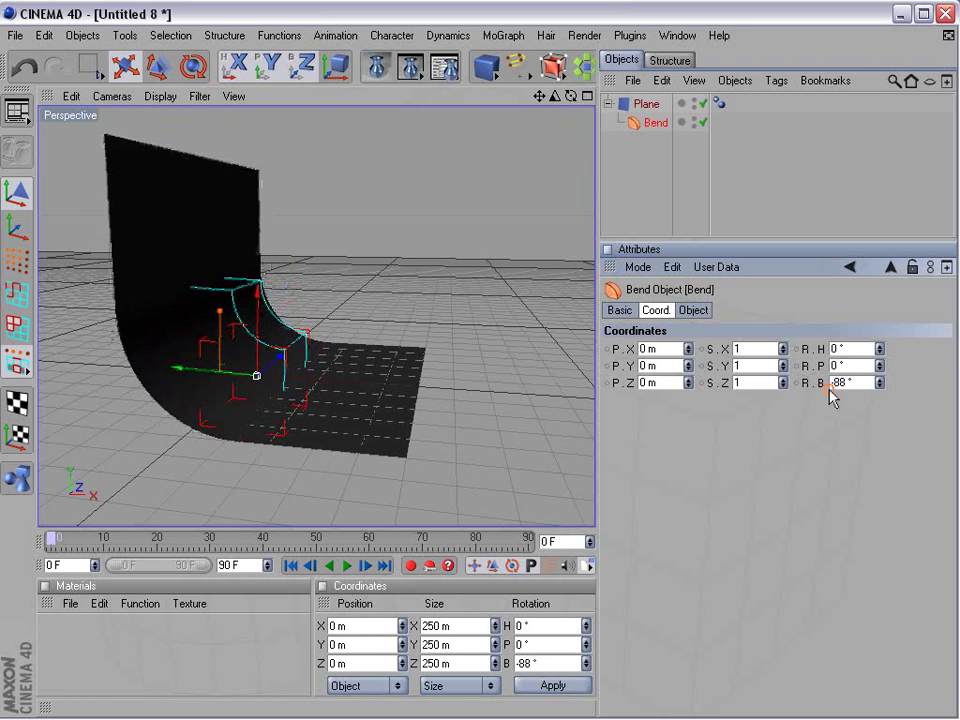
pyautogui.doubleClick(833, 385)
pyautogui.write('-90')
pyautogui.press('Return')
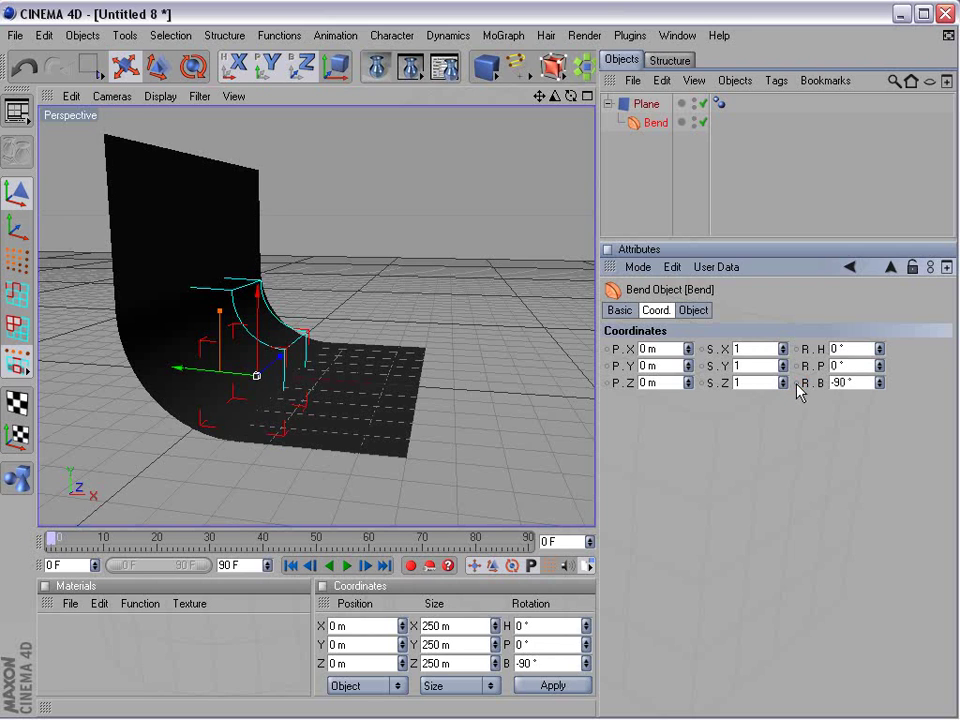
# - Examine the bent plane's curve in the Front view and from several angles in the Perspective view
pyautogui.middleClick(341, 334)
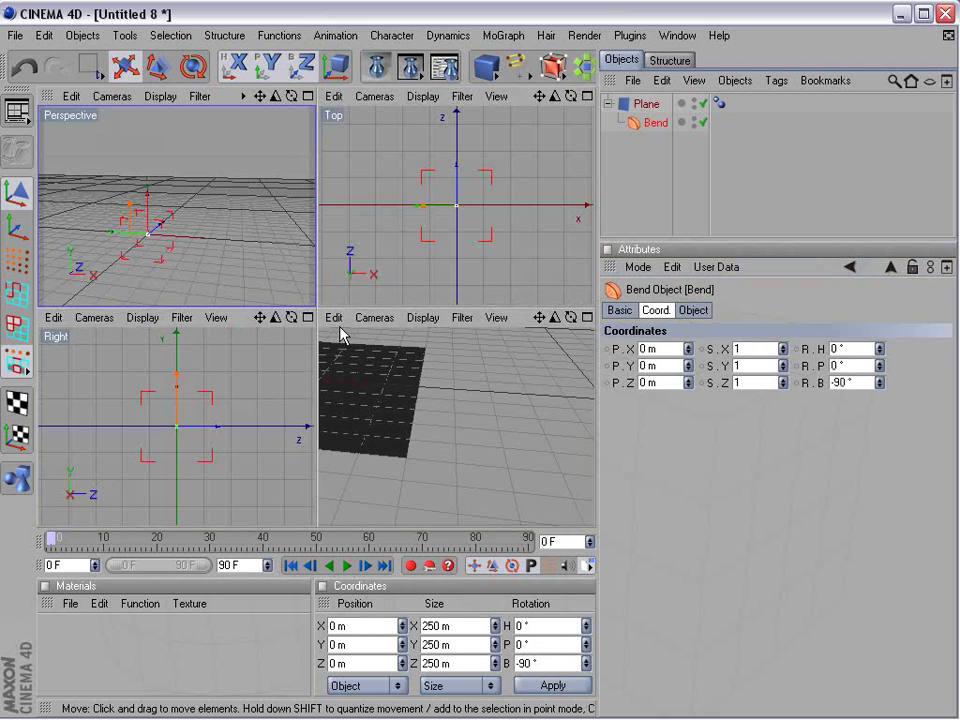
pyautogui.scroll(3, 455, 435)
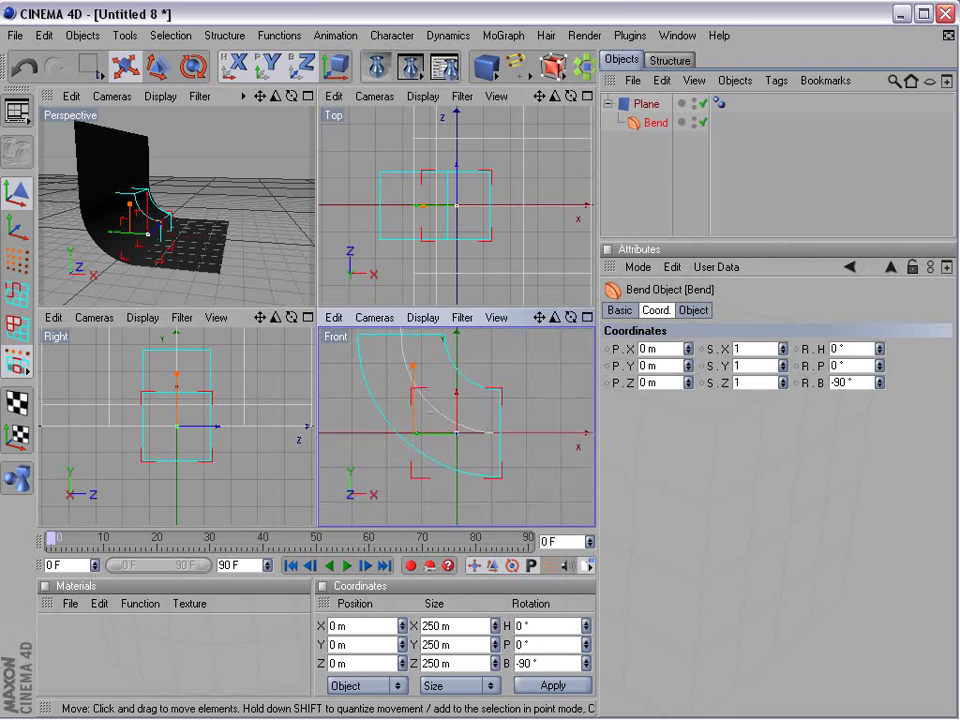
pyautogui.keyDown('alt'); pyautogui.moveTo(439, 354); pyautogui.dragTo(441, 398, button='middle'); pyautogui.keyUp('alt')
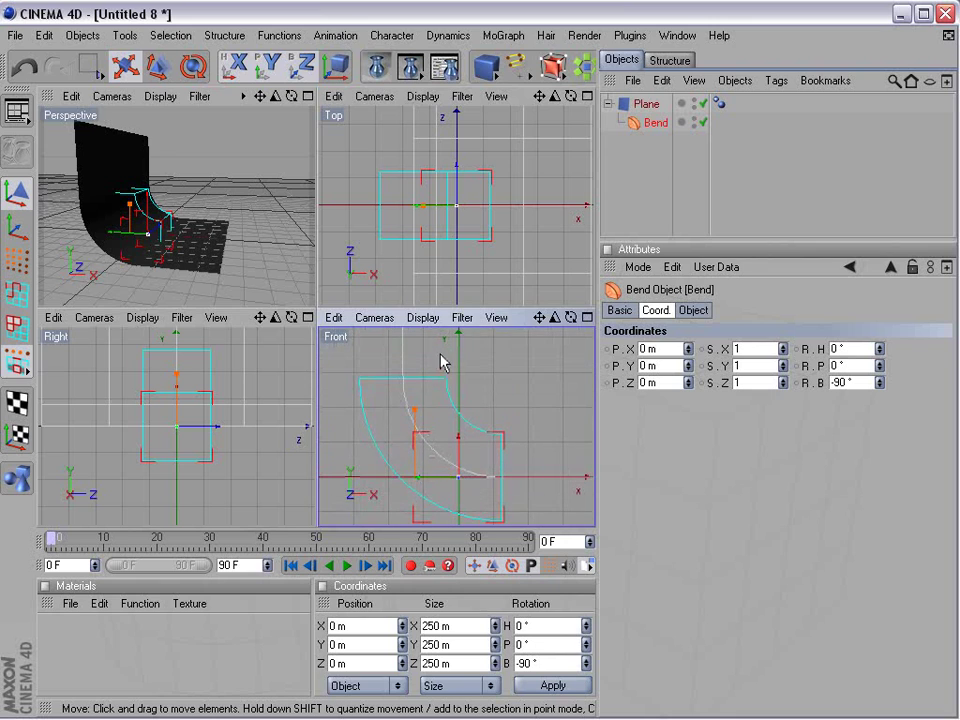
pyautogui.middleClick(438, 414)
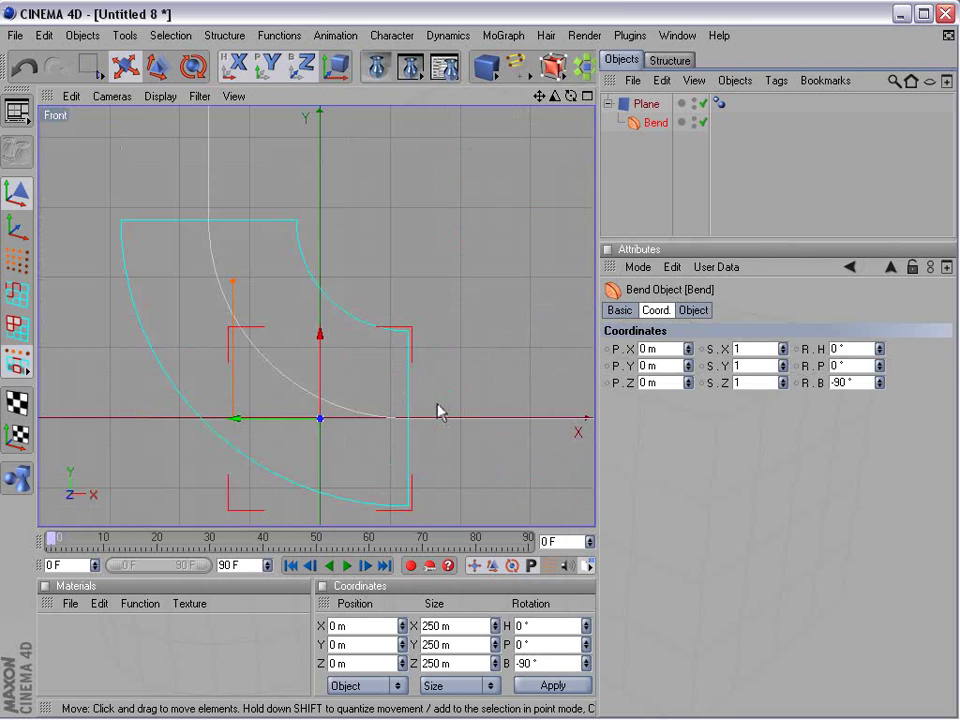
pyautogui.middleClick(438, 414)
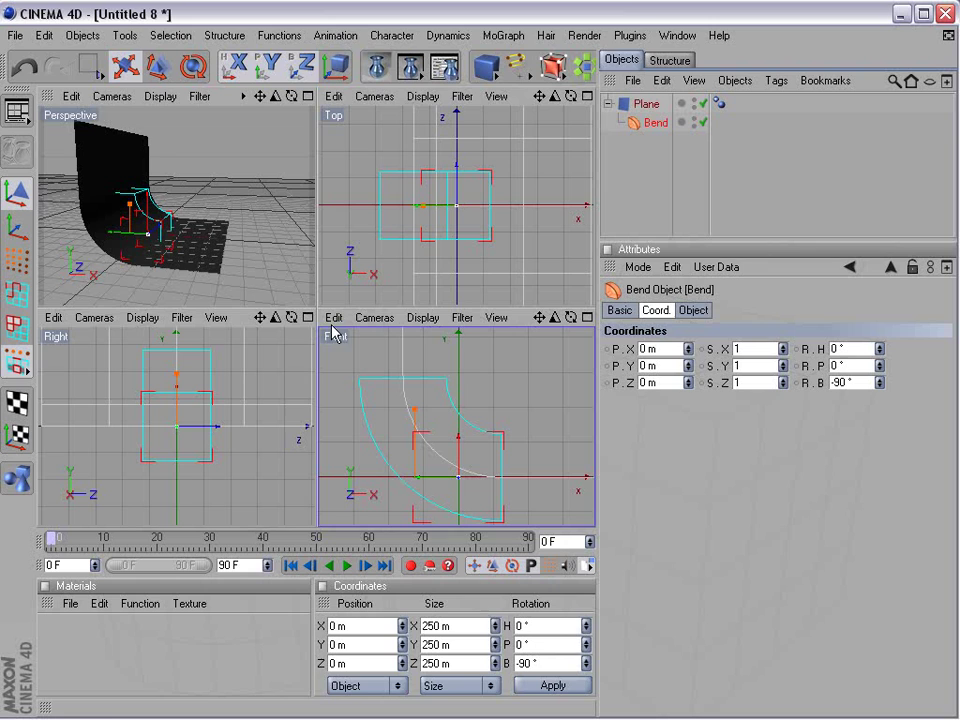
pyautogui.middleClick(450, 427)
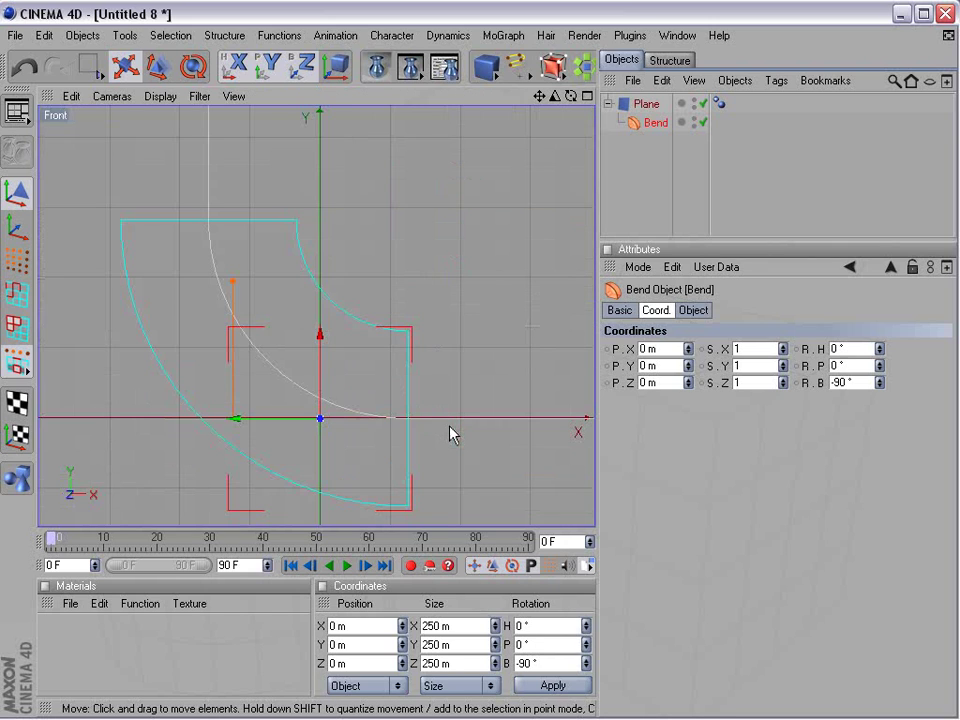
pyautogui.middleClick(450, 429)
pyautogui.scroll(-5, 448, 456)
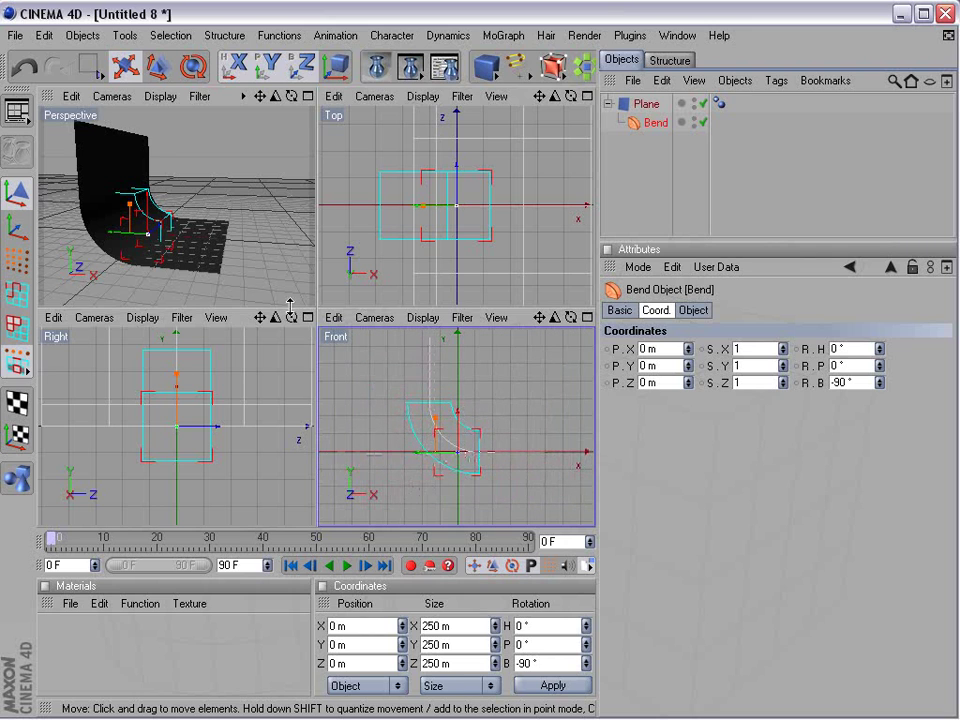
pyautogui.click(208, 240)
pyautogui.keyDown('alt'); pyautogui.moveTo(208, 240); pyautogui.dragTo(128, 213); pyautogui.keyUp('alt')
pyautogui.middleClick(128, 213)
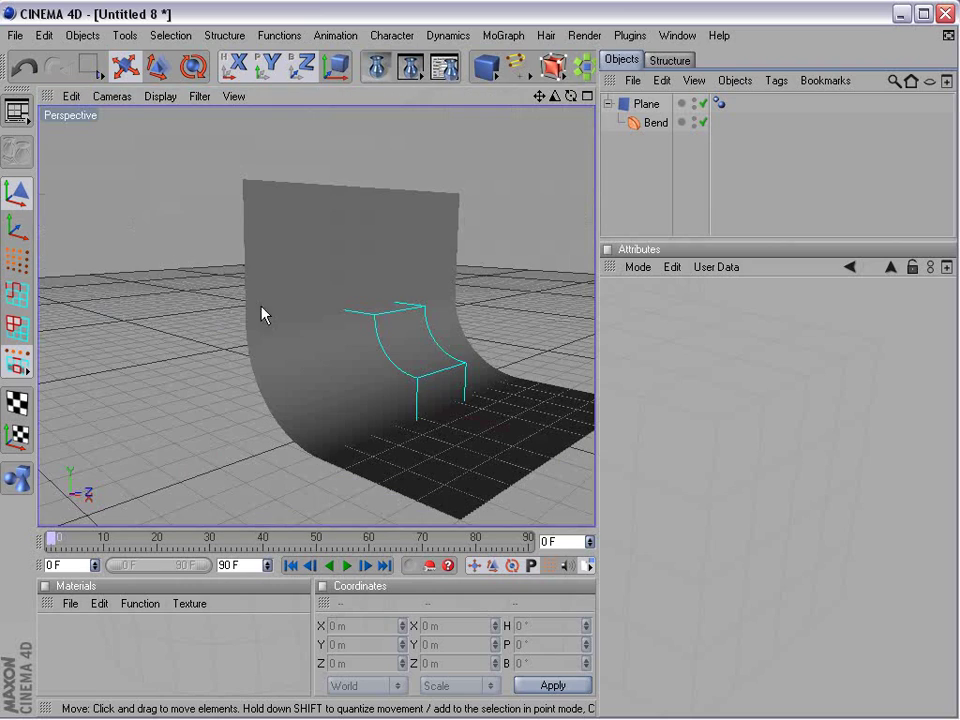
pyautogui.keyDown('alt'); pyautogui.moveTo(440, 340); pyautogui.dragTo(378, 328); pyautogui.keyUp('alt')
pyautogui.keyDown('alt'); pyautogui.moveTo(378, 328); pyautogui.dragTo(411, 362, button='middle'); pyautogui.keyUp('alt')
pyautogui.keyDown('alt'); pyautogui.moveTo(411, 362); pyautogui.dragTo(405, 332); pyautogui.keyUp('alt')
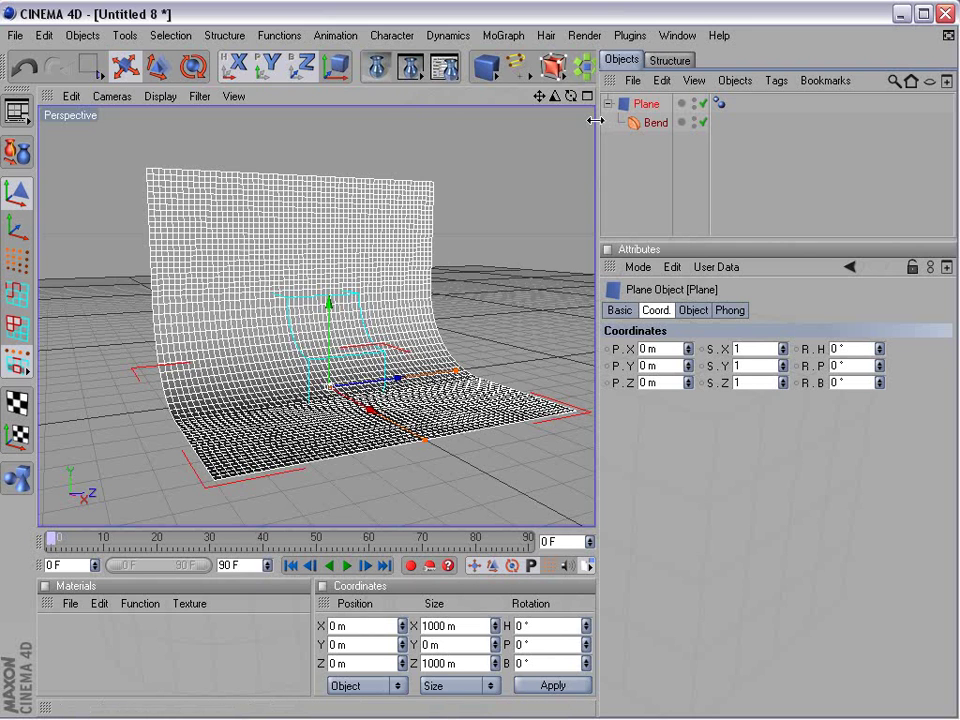
# - Widen the viewport area and add a Text spline to the scene
pyautogui.moveTo(598, 118); pyautogui.dragTo(661, 118)
pyautogui.click(518, 68)
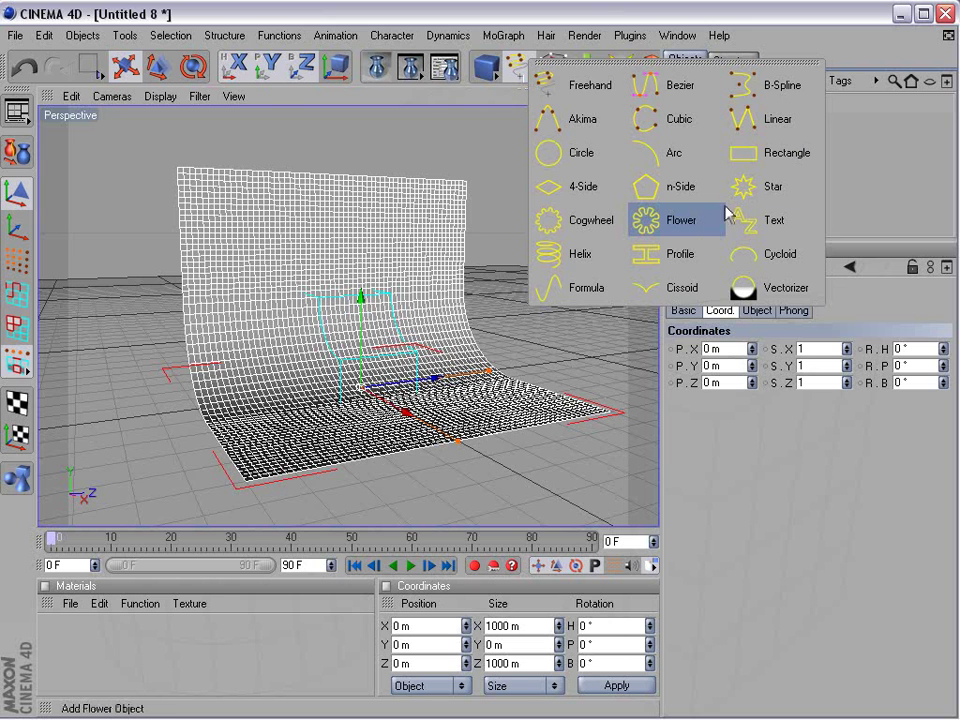
pyautogui.click(776, 230)
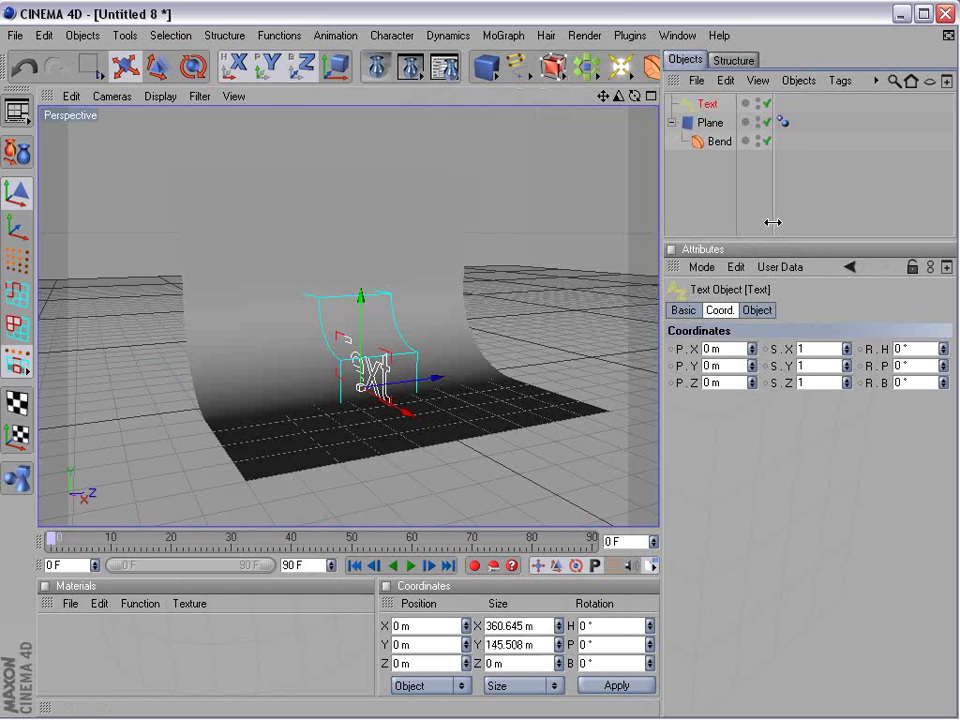
# - Rotate the Text spline to a heading of 90° so it faces away from the backdrop's wall
pyautogui.keyDown('alt'); pyautogui.moveTo(296, 428); pyautogui.dragTo(367, 400); pyautogui.keyUp('alt')
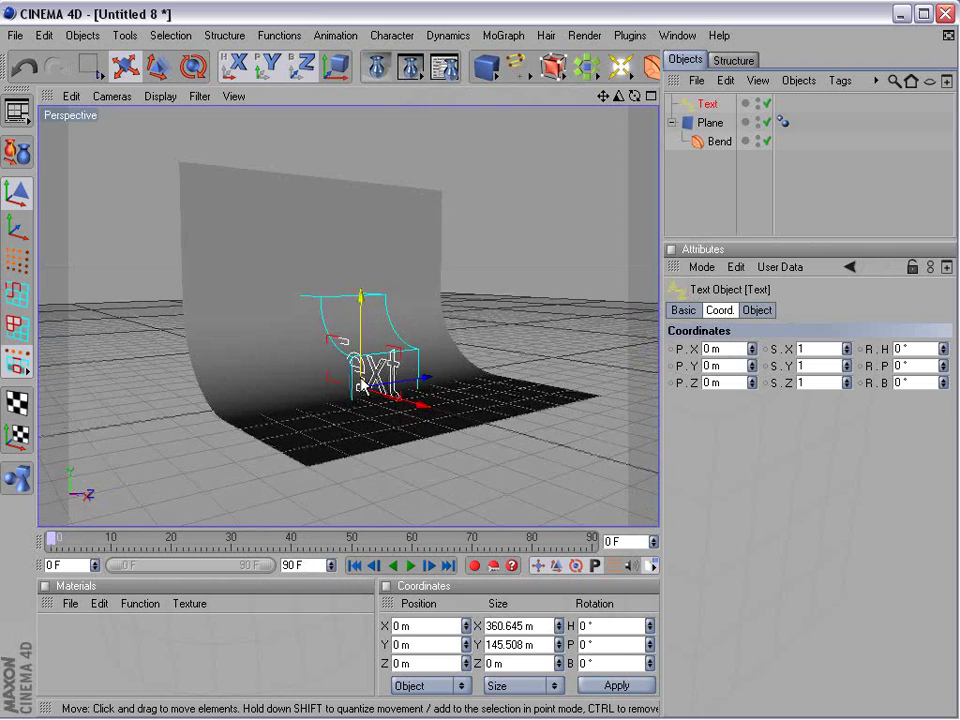
pyautogui.click(193, 68)
pyautogui.scroll(1, 382, 381)
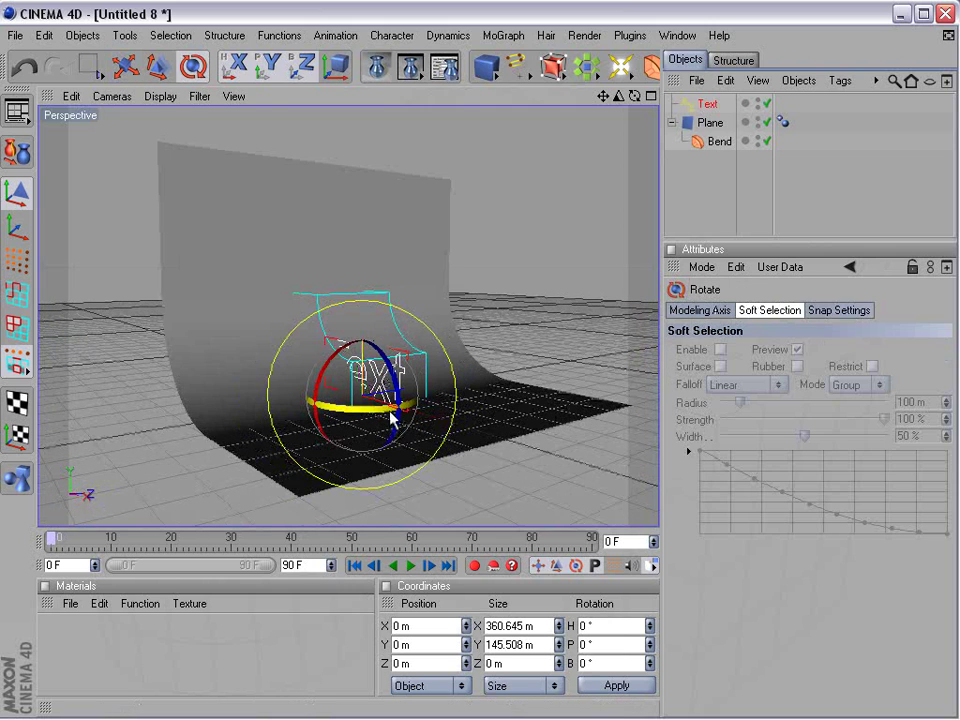
pyautogui.moveTo(391, 410); pyautogui.dragTo(212, 418)
pyautogui.moveTo(325, 403); pyautogui.dragTo(518, 378)
pyautogui.click(482, 469)
pyautogui.scroll(1, 404, 414)
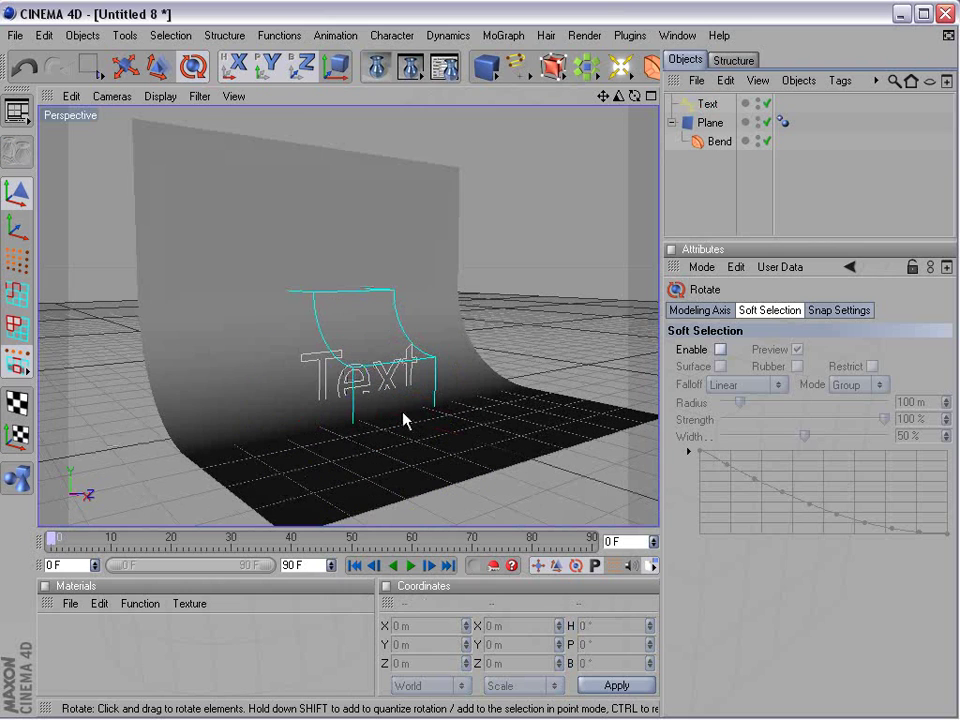
# - Move the Text spline forward along the X axis to about 242 m, clear of the backdrop's curve
pyautogui.click(309, 360)
pyautogui.keyDown('alt'); pyautogui.moveTo(306, 440); pyautogui.dragTo(422, 411); pyautogui.keyUp('alt')
pyautogui.click(124, 66)
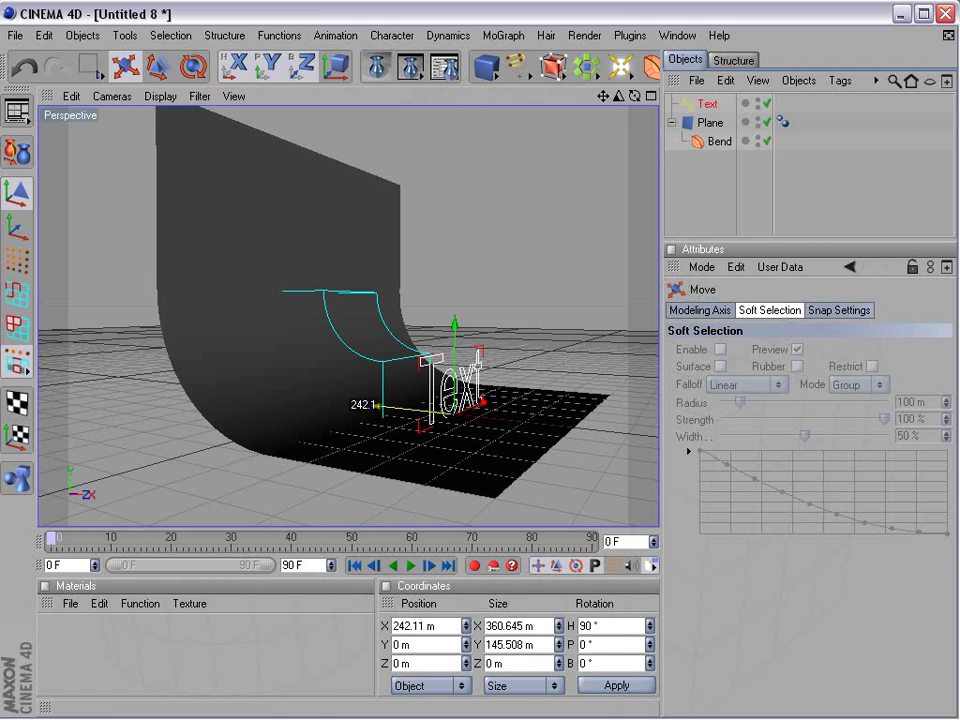
pyautogui.click(463, 284)
pyautogui.keyDown('alt'); pyautogui.moveTo(463, 284); pyautogui.dragTo(580, 284); pyautogui.keyUp('alt')
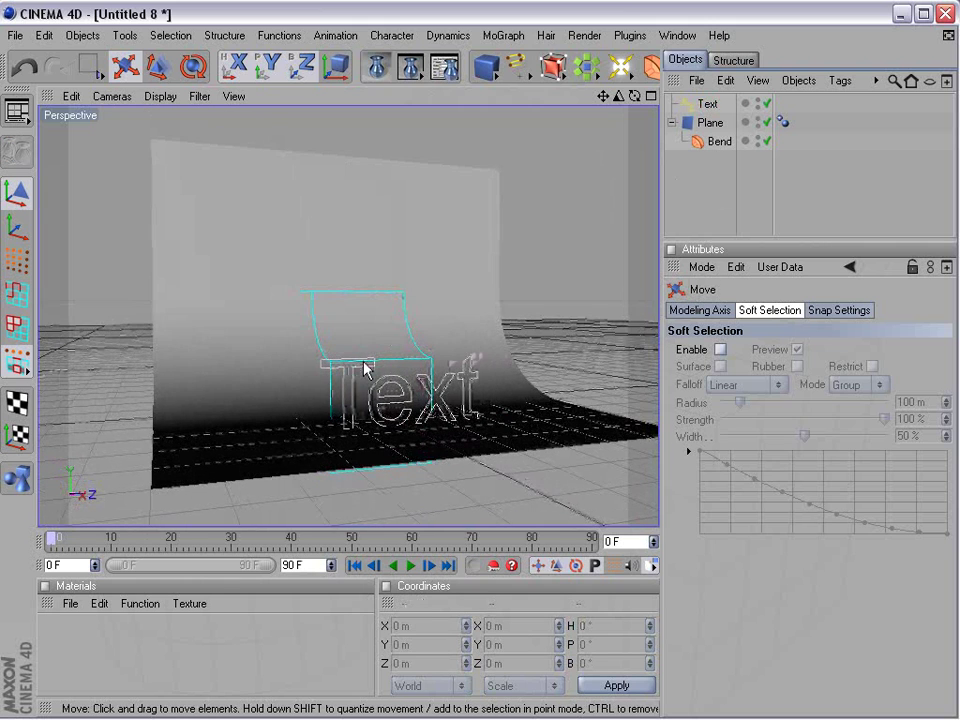
# - Add an Extrude NURBS object and make the Text spline its child
pyautogui.click(403, 413)
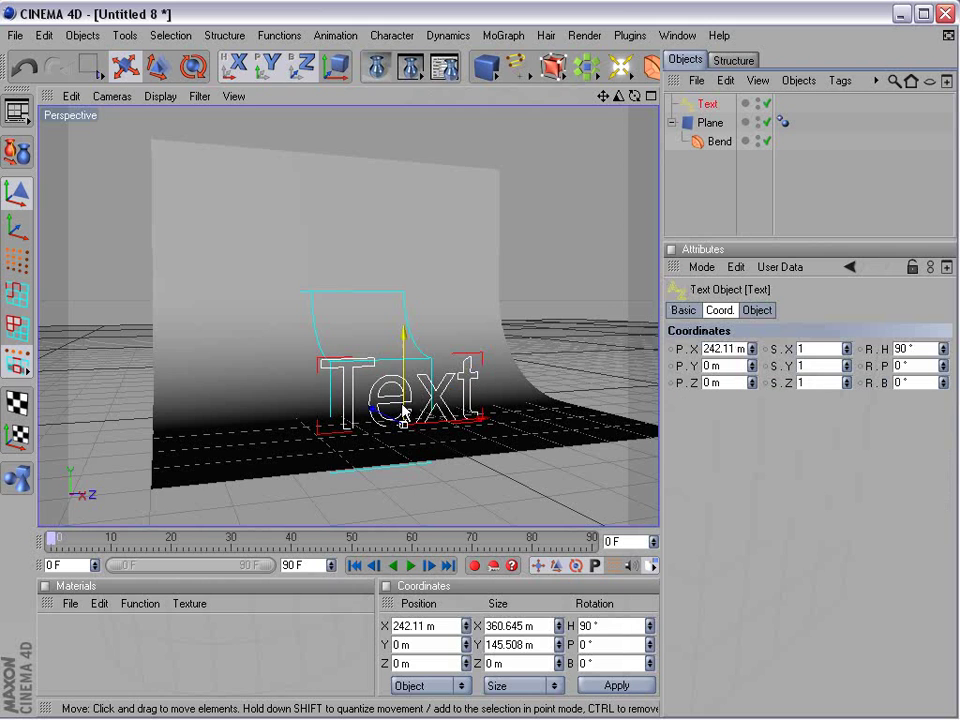
pyautogui.keyDown('alt'); pyautogui.moveTo(403, 413); pyautogui.dragTo(325, 435); pyautogui.keyUp('alt')
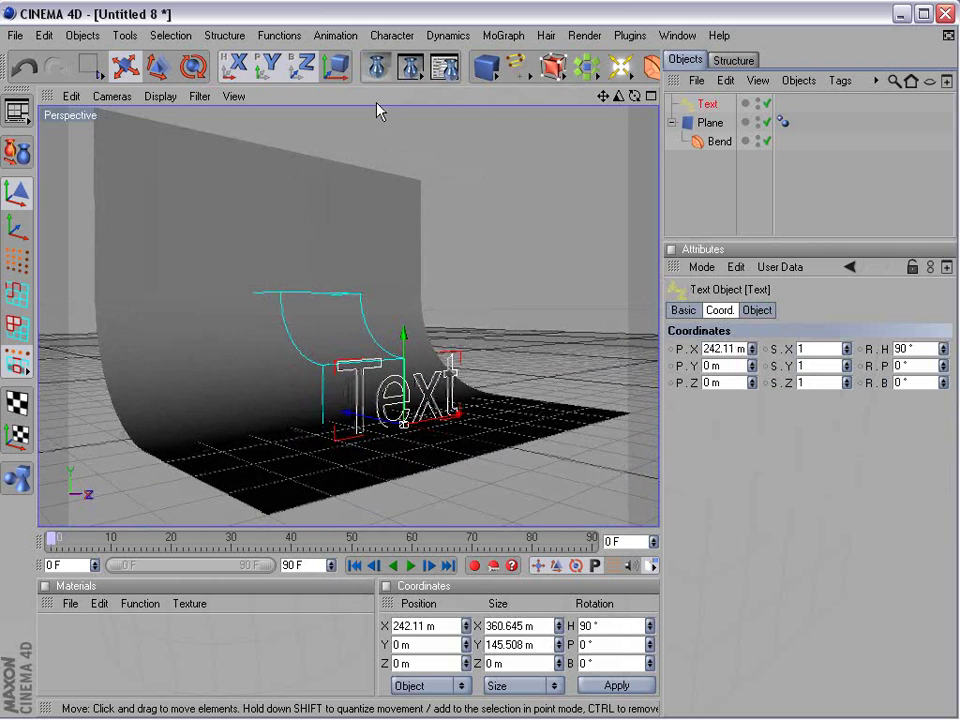
pyautogui.click(555, 67)
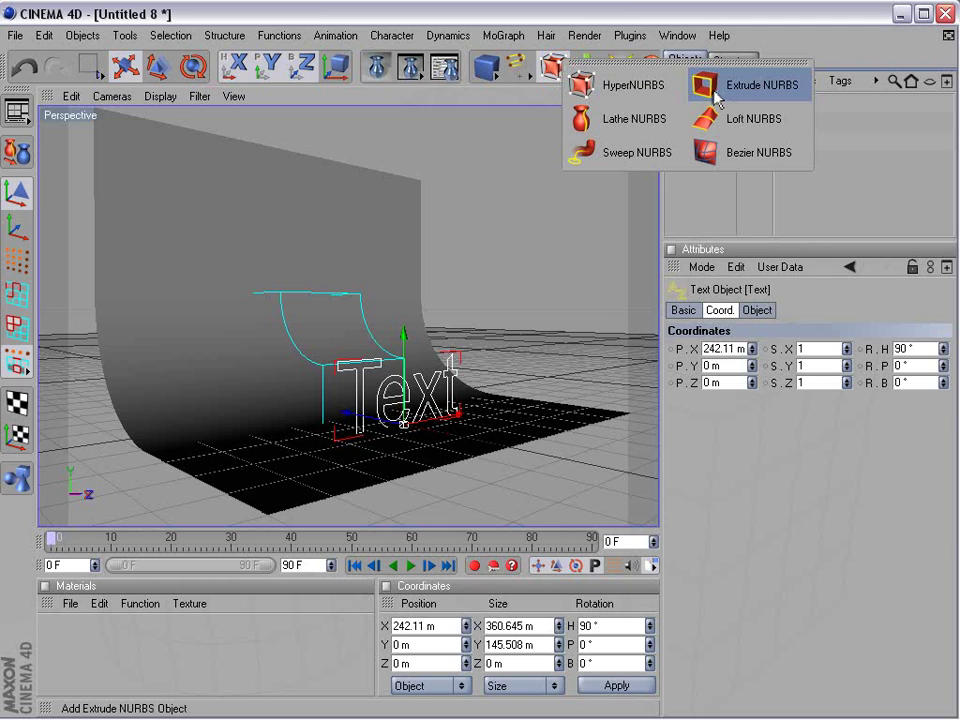
pyautogui.click(555, 70)
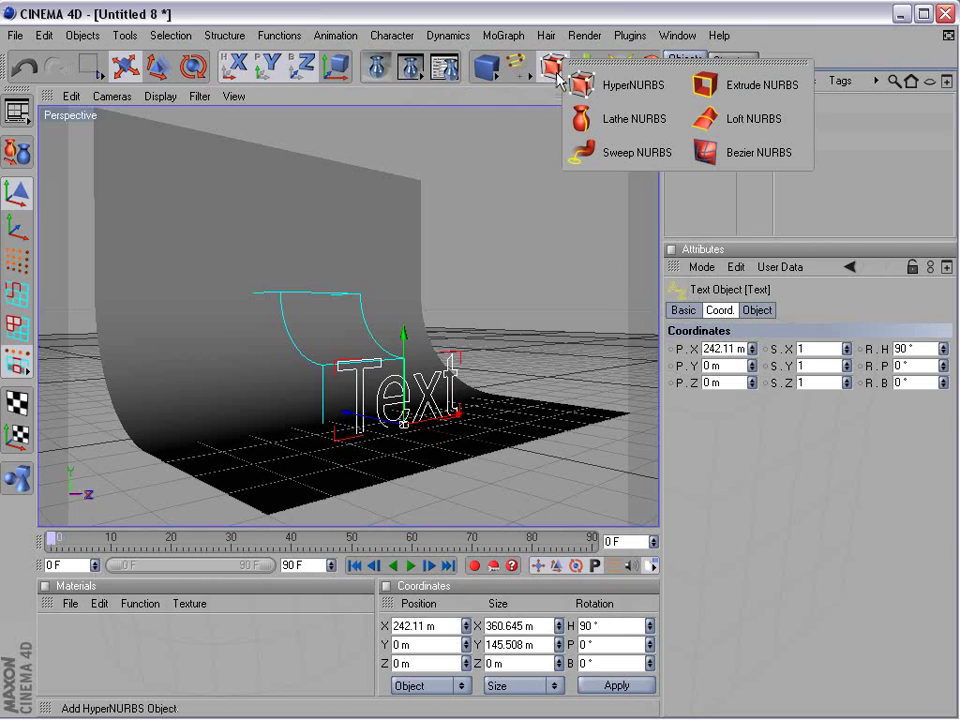
pyautogui.click(734, 89)
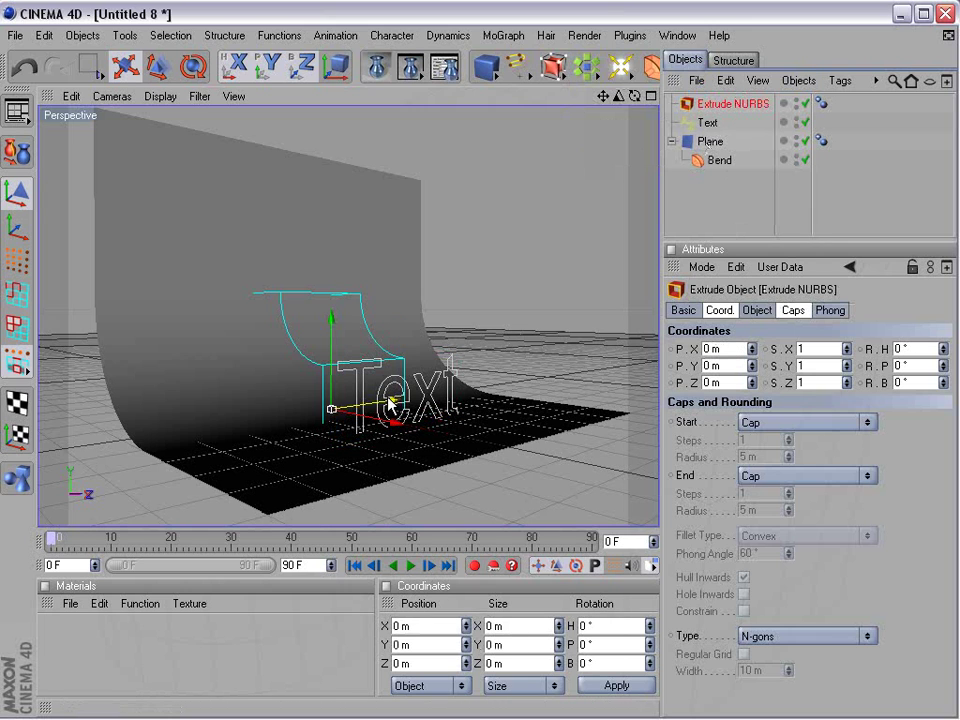
pyautogui.keyDown('alt'); pyautogui.moveTo(390, 404); pyautogui.dragTo(402, 404); pyautogui.keyUp('alt')
pyautogui.moveTo(716, 125)
pyautogui.mouseDown()
pyautogui.moveTo(806, 129)
pyautogui.moveTo(718, 112)
pyautogui.mouseUp()
pyautogui.keyDown('alt'); pyautogui.moveTo(394, 420); pyautogui.dragTo(452, 392); pyautogui.keyUp('alt')
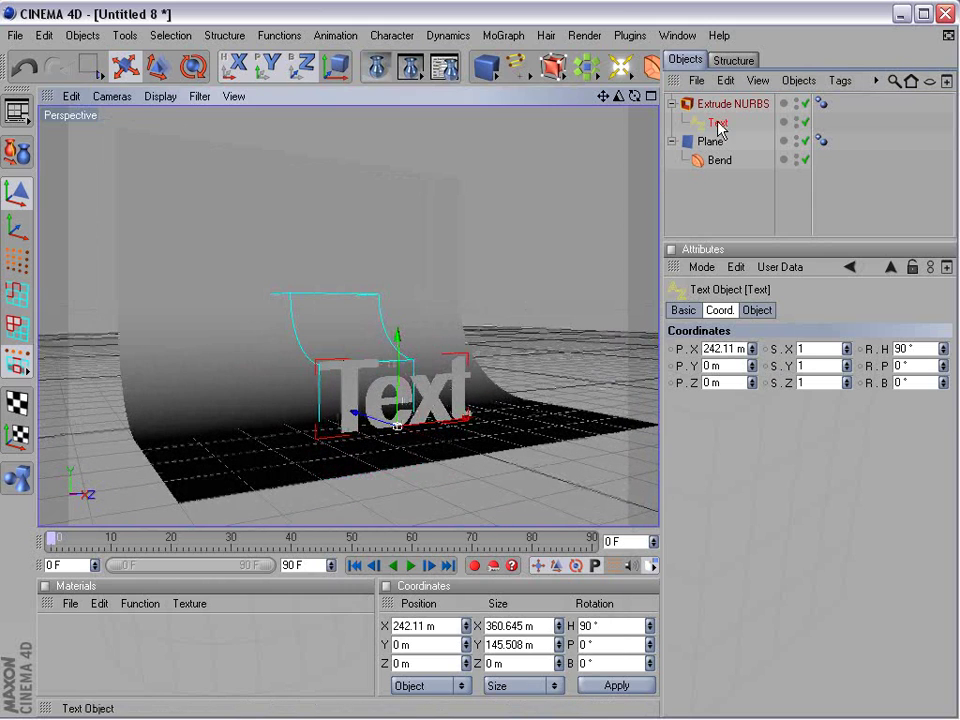
# - Set the Extrude NURBS movement to 45 m in X and 0 m in Z
pyautogui.click(690, 105)
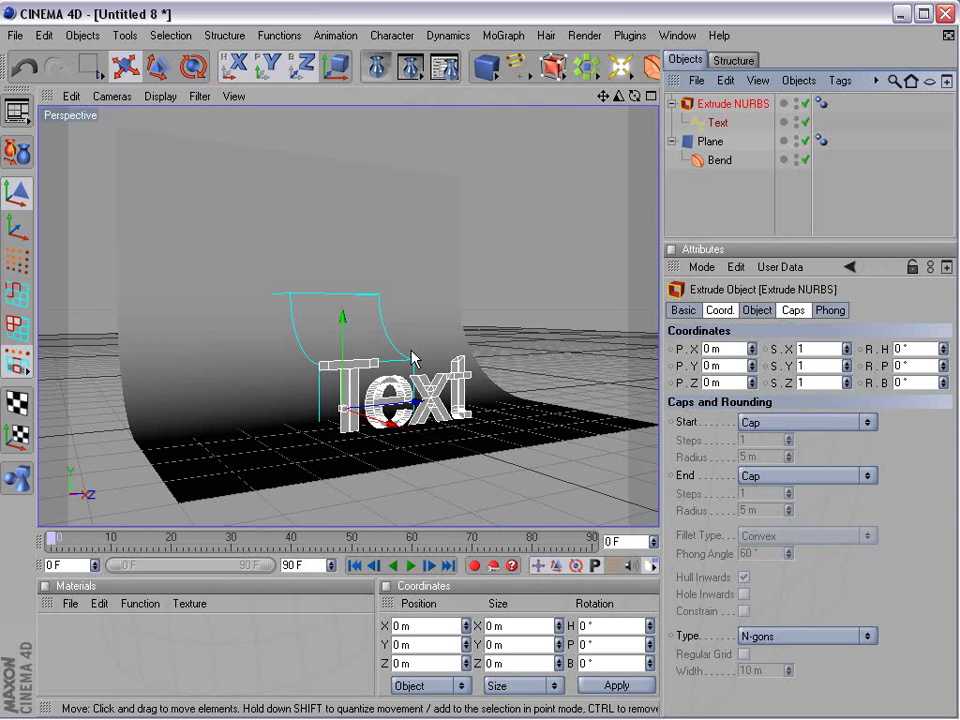
pyautogui.click(829, 311)
pyautogui.click(756, 311)
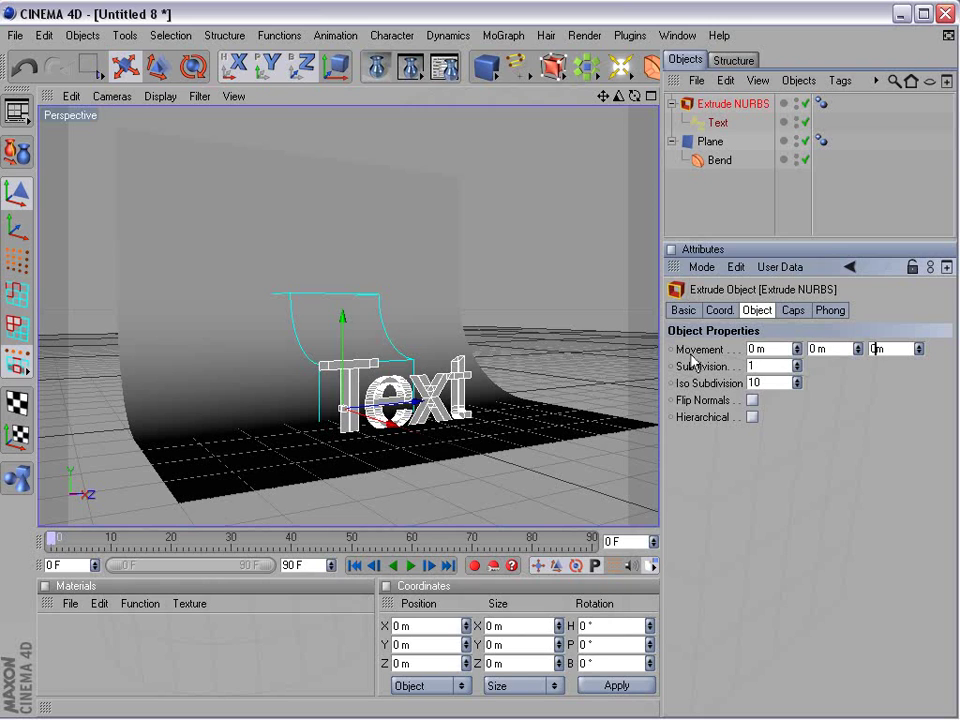
pyautogui.moveTo(797, 351); pyautogui.dragTo(797, 306)
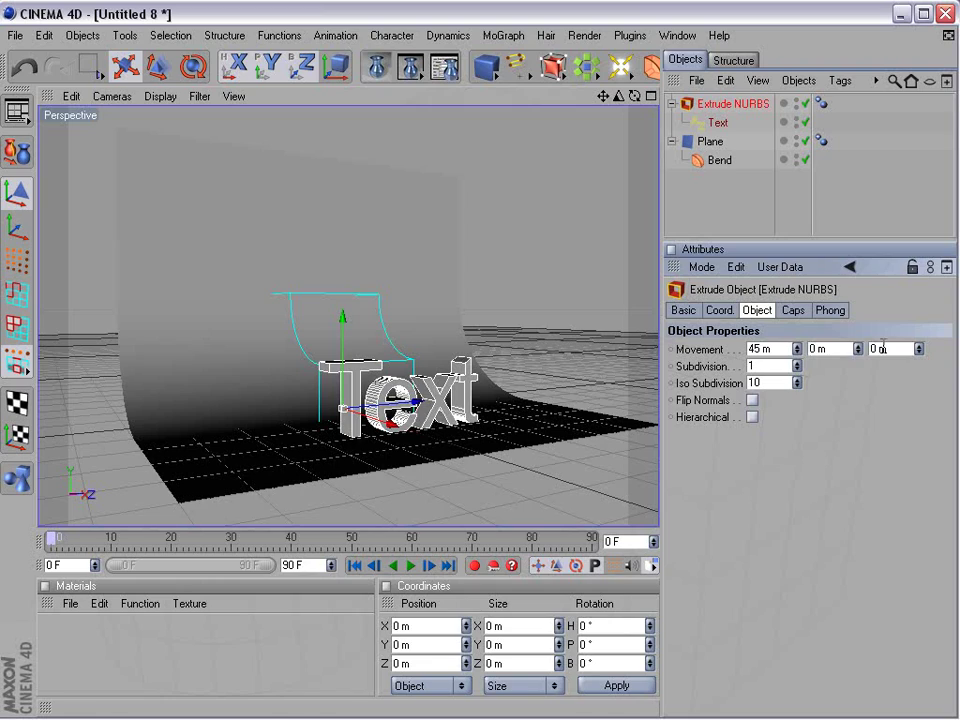
pyautogui.moveTo(392, 412)
pyautogui.keyDown('alt'); pyautogui.mouseDown()
pyautogui.moveTo(440, 422)
pyautogui.moveTo(415, 385)
pyautogui.moveTo(394, 409)
pyautogui.mouseUp(); pyautogui.keyUp('alt')
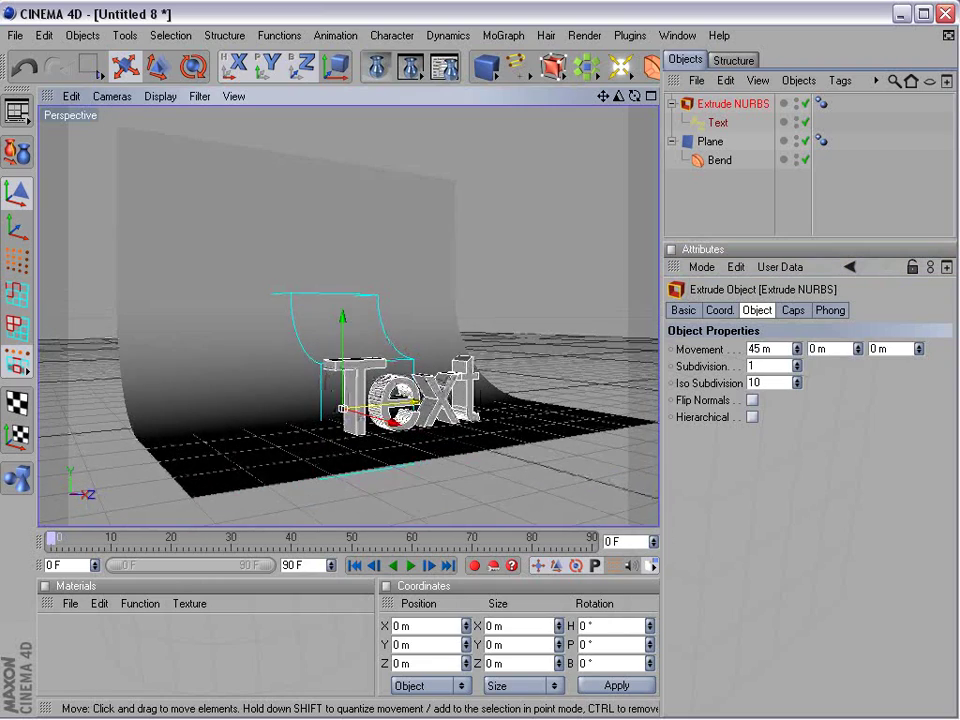
pyautogui.scroll(4, 428, 406)
pyautogui.keyDown('alt'); pyautogui.moveTo(437, 444); pyautogui.dragTo(385, 374, button='middle'); pyautogui.keyUp('alt')
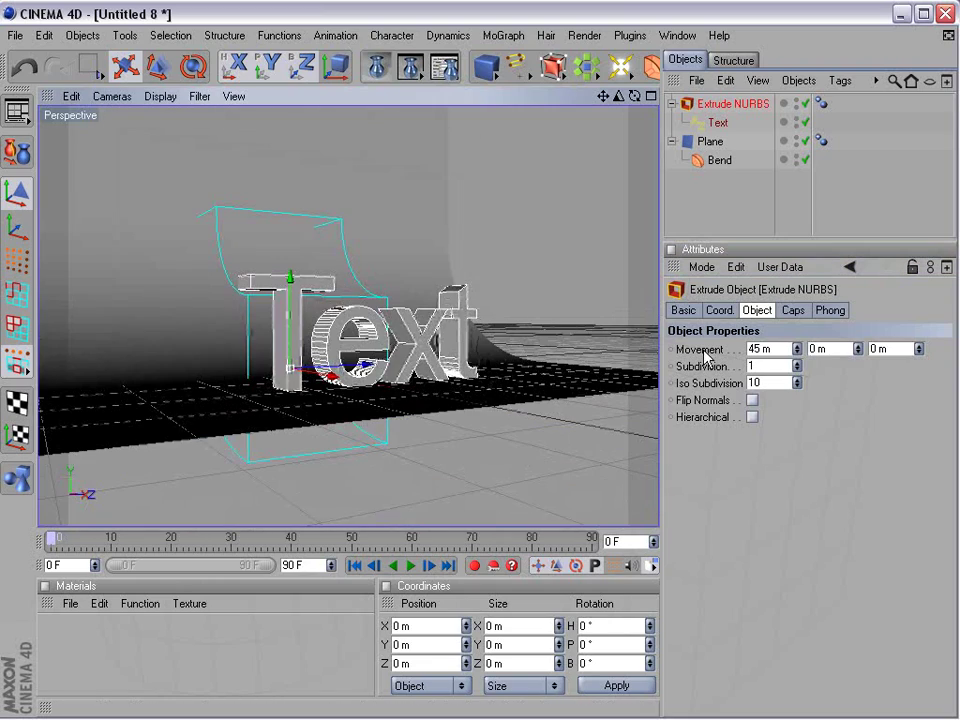
# - Set the Extrude NURBS end cap to Fillet Cap to bevel the front edges of the text
pyautogui.click(793, 310)
pyautogui.click(757, 310)
pyautogui.click(793, 310)
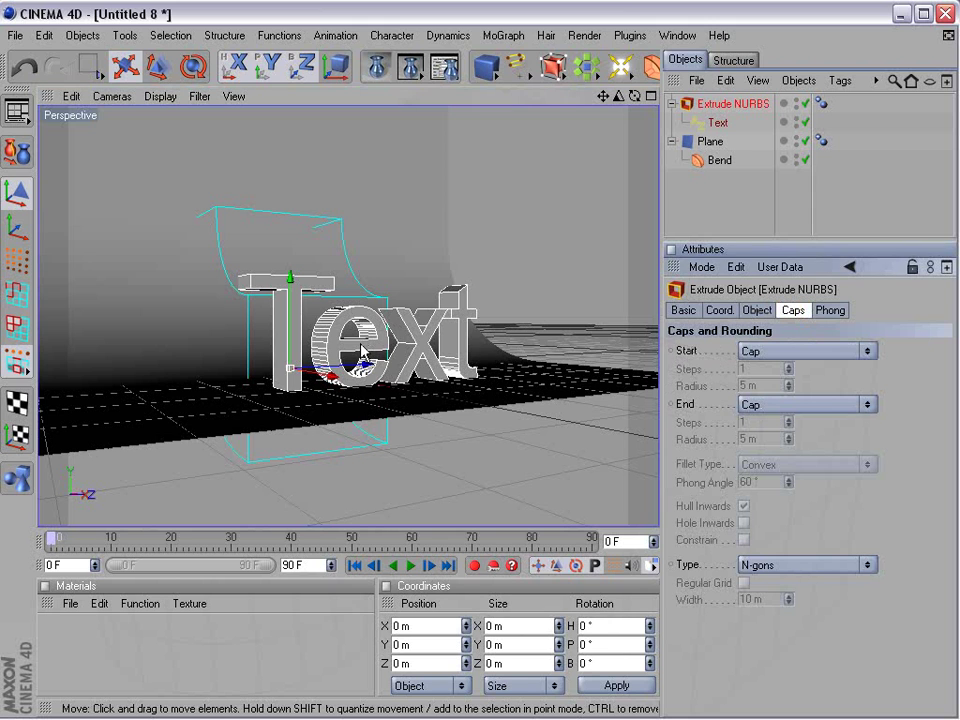
pyautogui.keyDown('alt'); pyautogui.moveTo(362, 350); pyautogui.dragTo(374, 400, button='middle'); pyautogui.keyUp('alt')
pyautogui.click(776, 404)
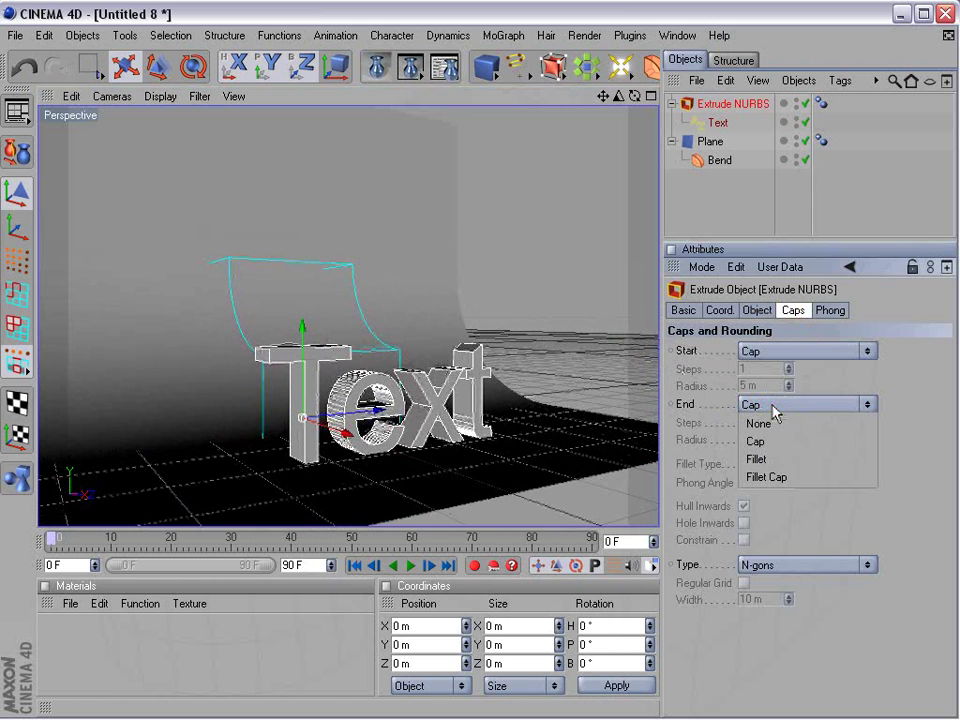
pyautogui.click(779, 477)
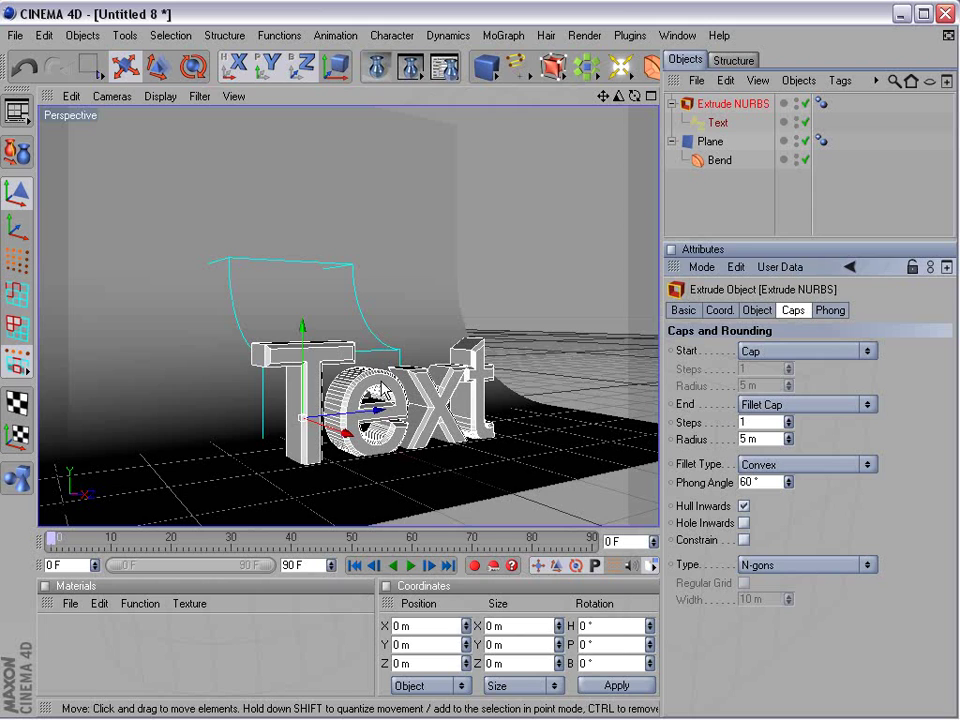
pyautogui.scroll(2, 404, 398)
pyautogui.click(577, 350)
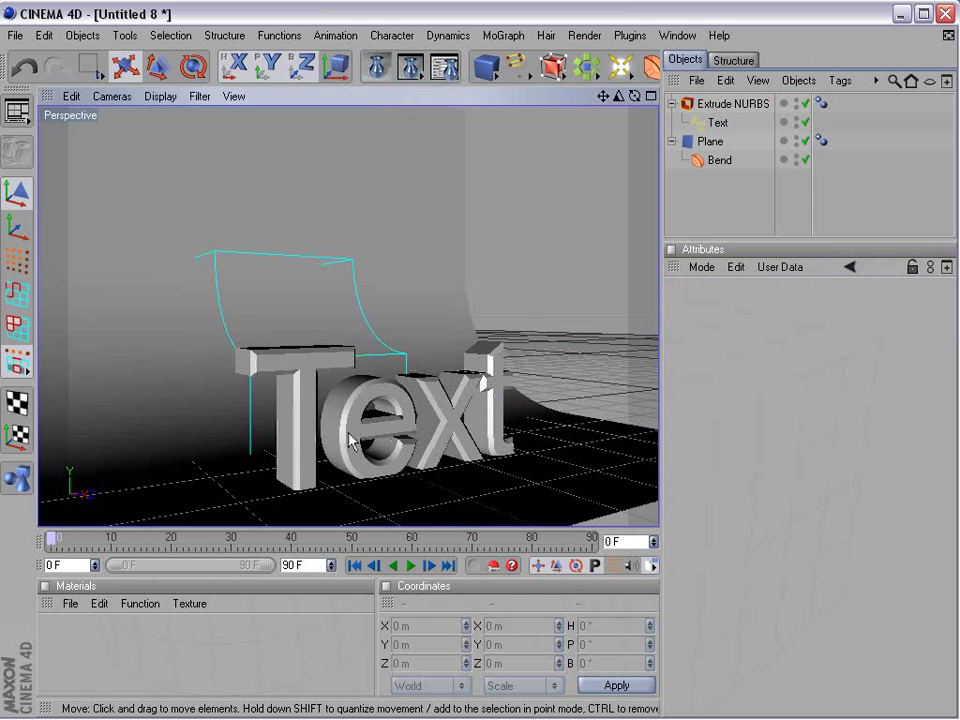
pyautogui.moveTo(445, 406)
pyautogui.keyDown('alt'); pyautogui.mouseDown(button='middle')
pyautogui.moveTo(457, 356)
pyautogui.moveTo(453, 404)
pyautogui.mouseUp(button='middle'); pyautogui.keyUp('alt')
# - Duplicate the Extrude NURBS text and move the copy back along the X axis to about -28.8 m
pyautogui.click(451, 402)
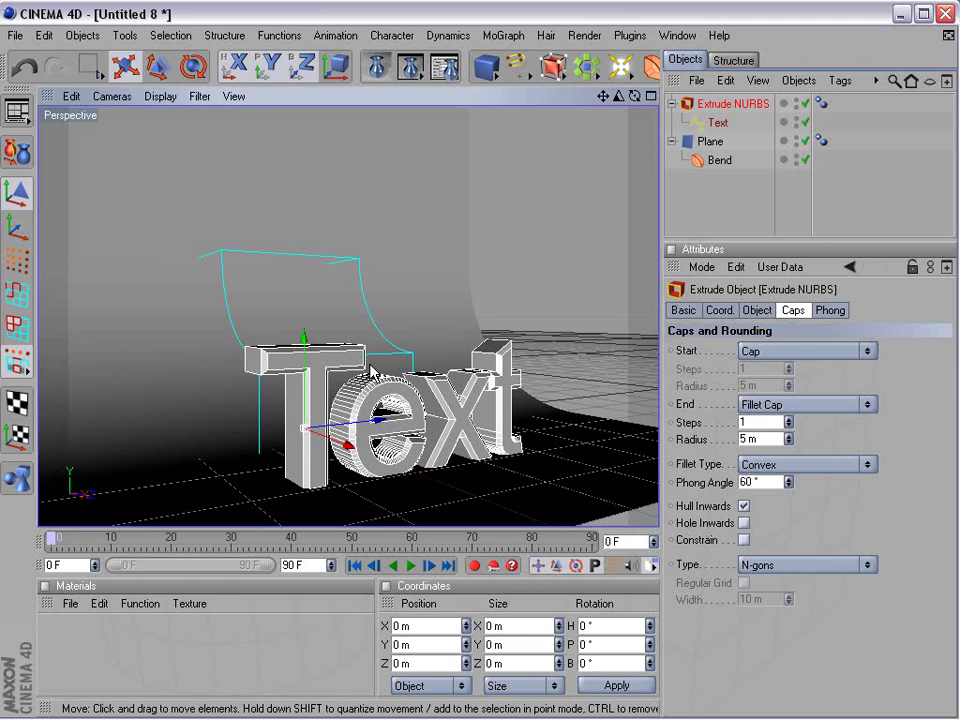
pyautogui.click(725, 80)
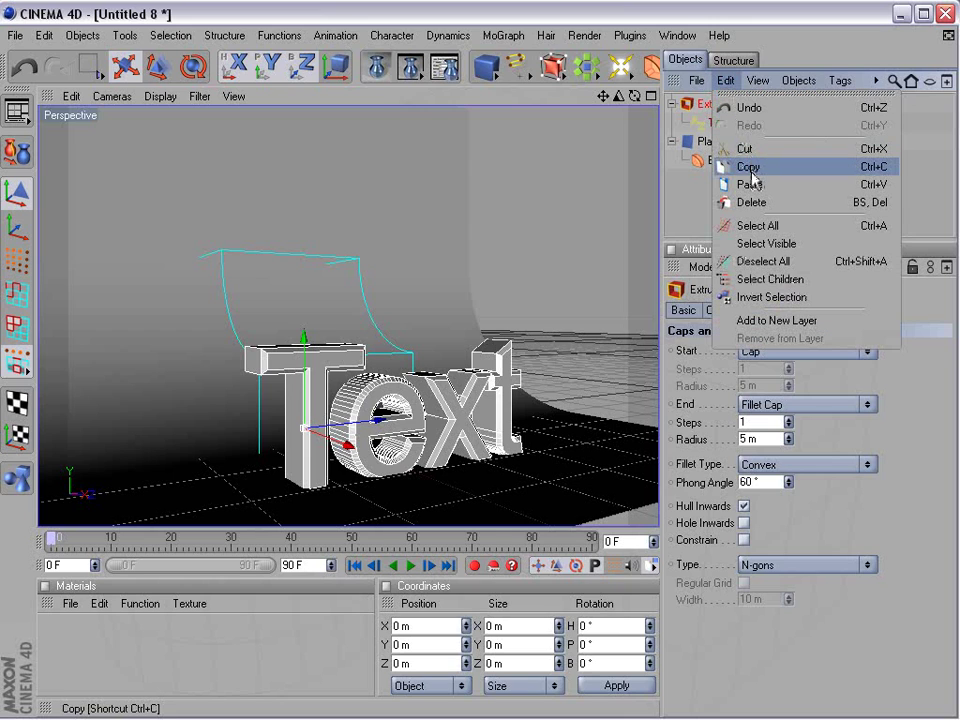
pyautogui.click(750, 168)
pyautogui.click(725, 80)
pyautogui.click(748, 184)
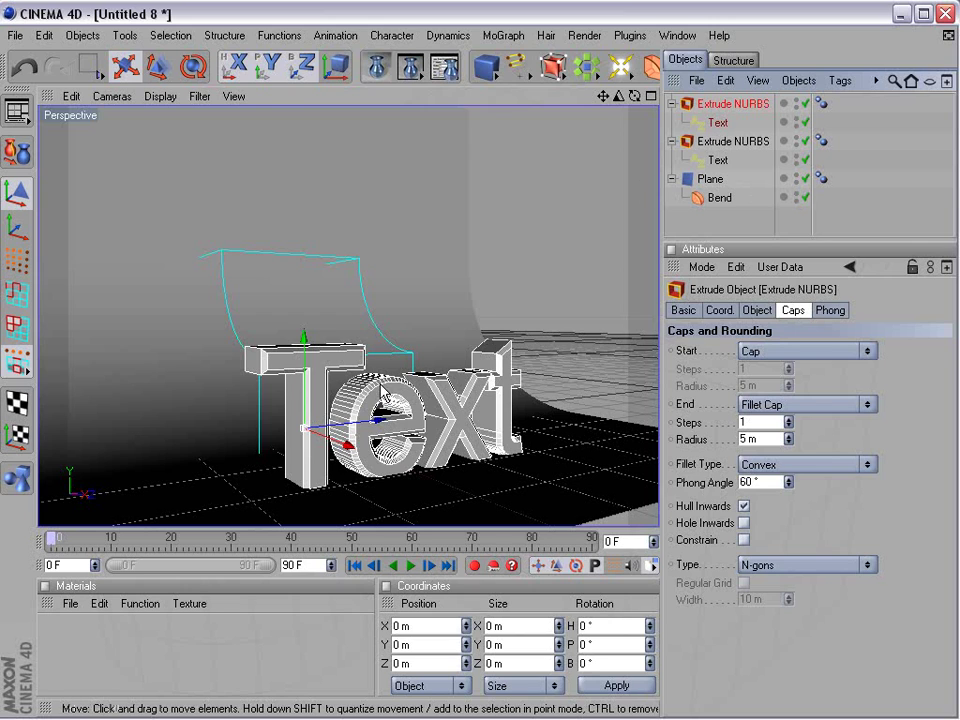
pyautogui.moveTo(347, 444); pyautogui.dragTo(335, 443)
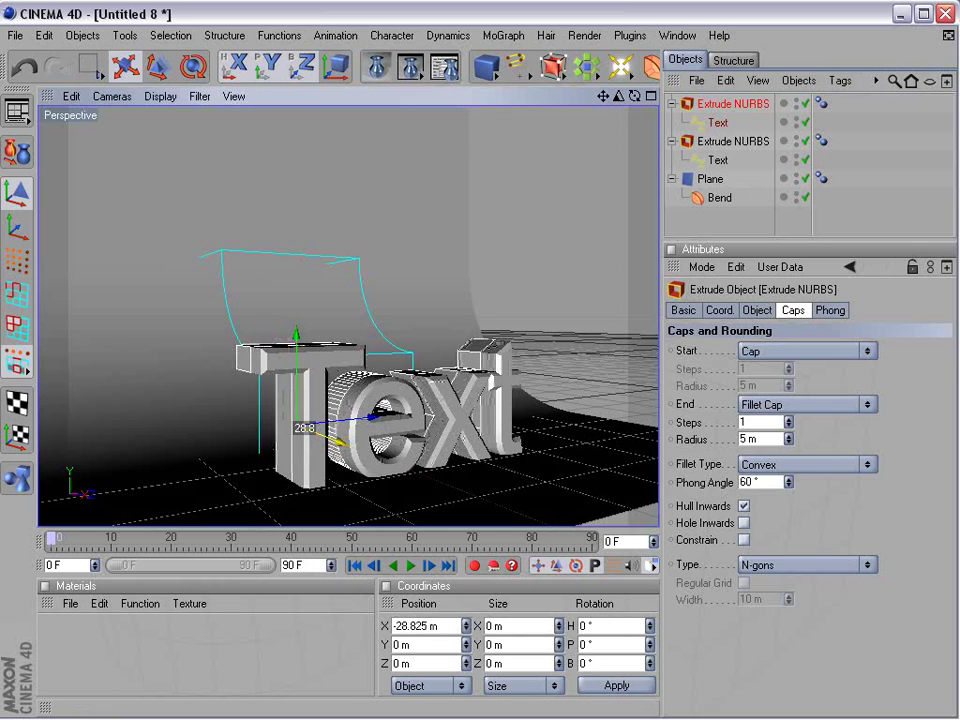
# - Set the back text copy's start cap to Fillet Cap and its end cap to None
pyautogui.hotkey('ctrl', 'z')
pyautogui.hotkey('ctrl', 'z')
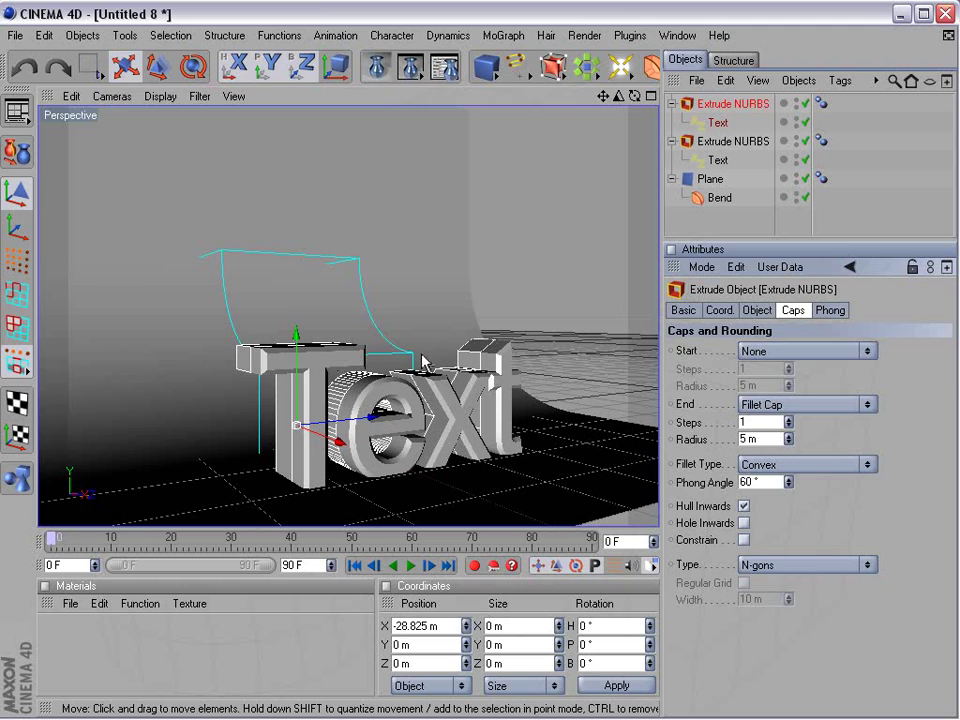
pyautogui.click(776, 351)
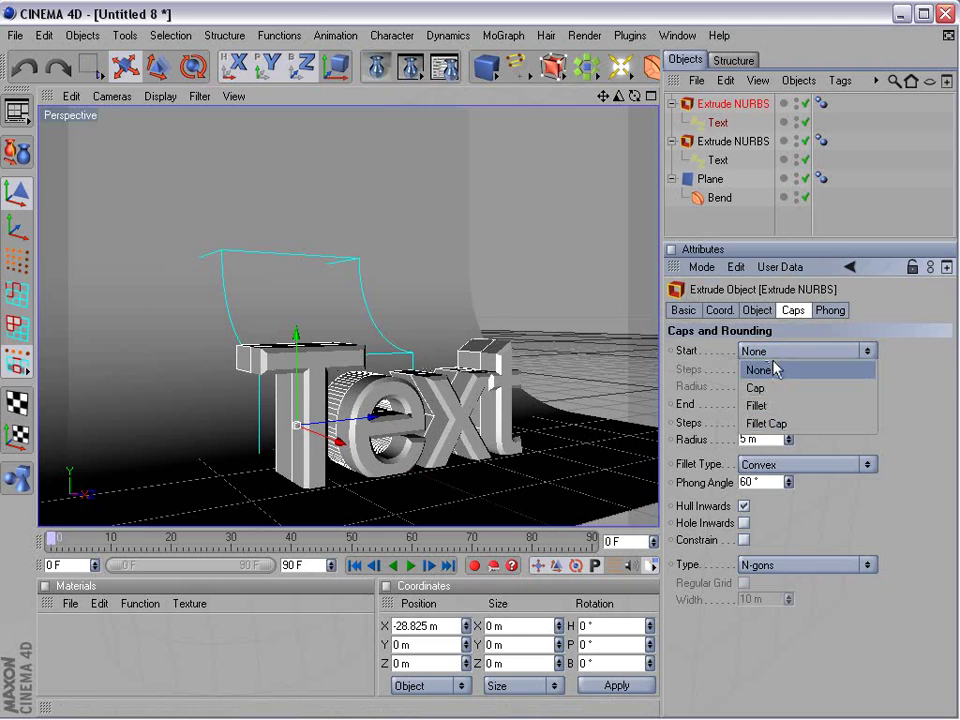
pyautogui.click(777, 424)
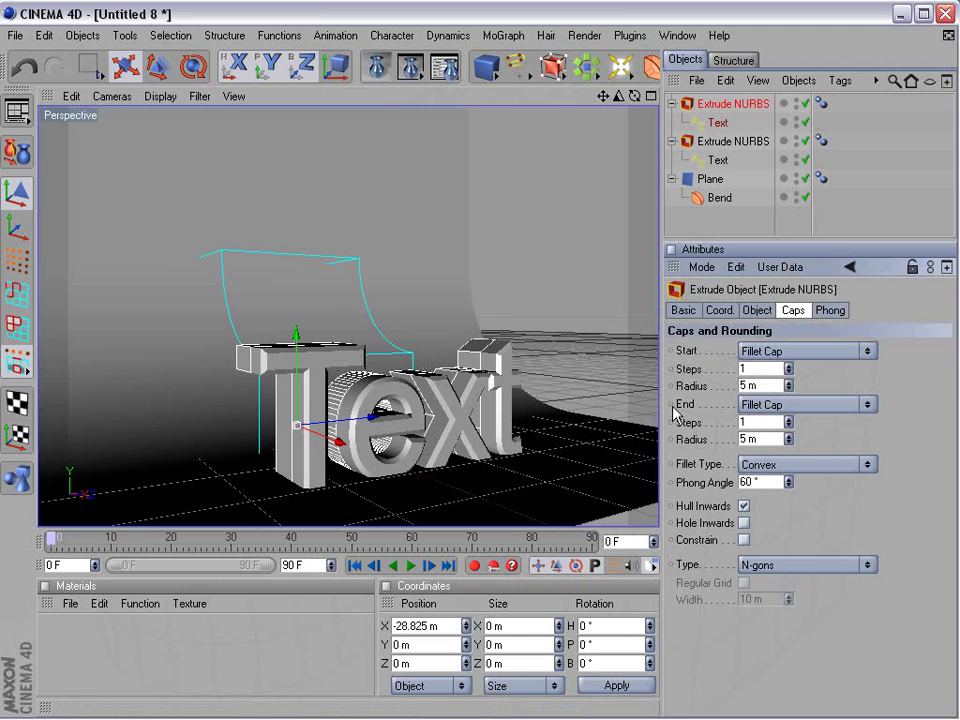
pyautogui.click(763, 404)
pyautogui.click(774, 423)
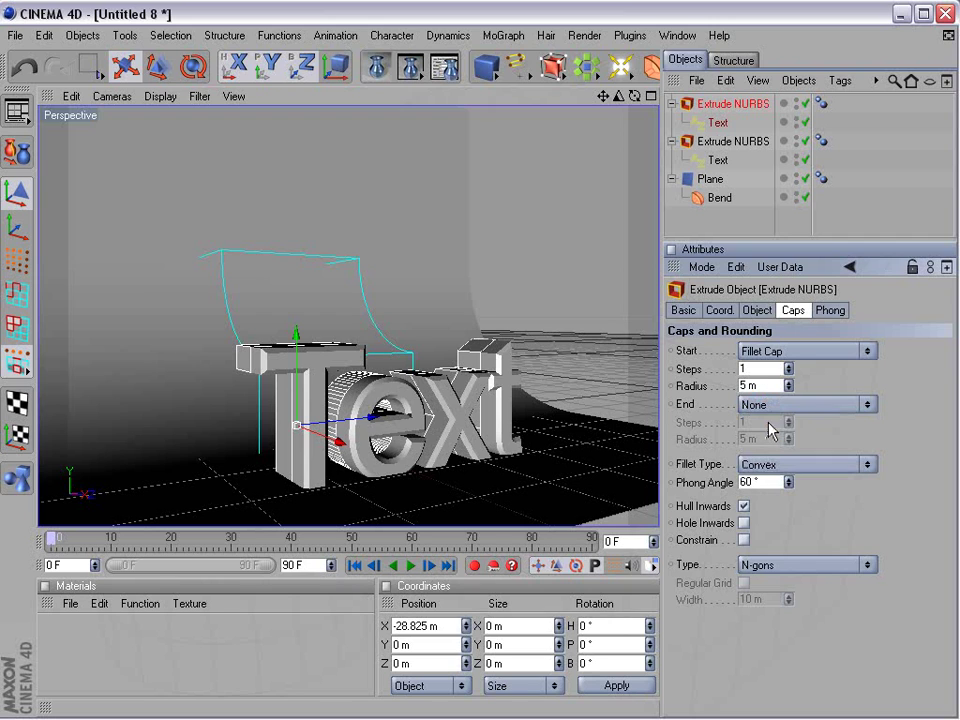
# - Set the back text copy's start fillet radius to 15 m and its end to Cap
pyautogui.moveTo(788, 387)
pyautogui.mouseDown()
pyautogui.moveTo(788, 358)
pyautogui.moveTo(788, 377)
pyautogui.mouseUp()
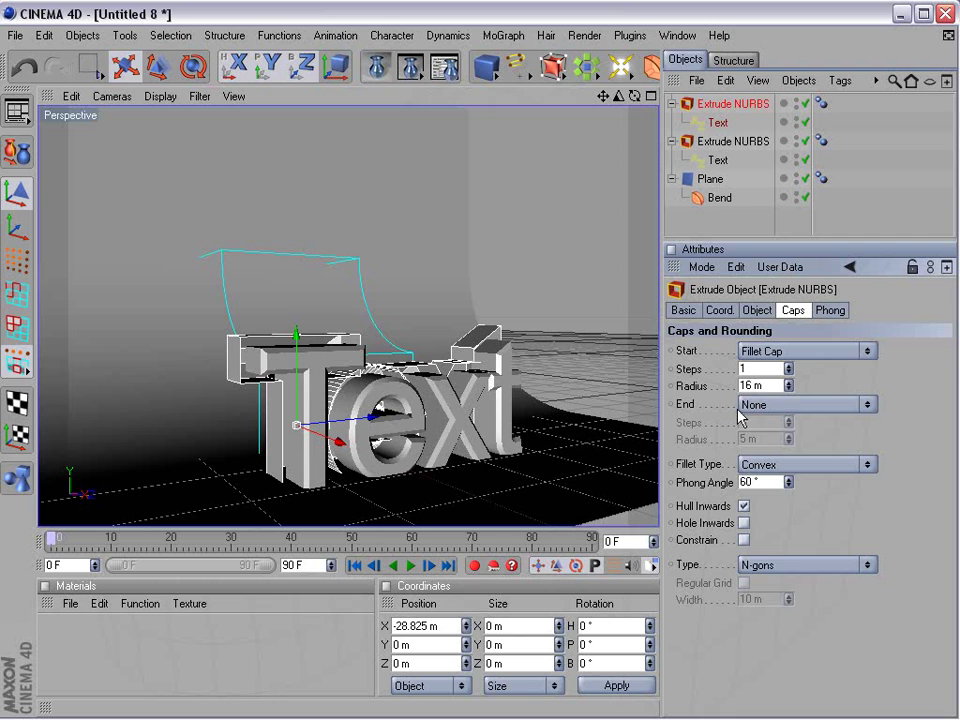
pyautogui.click(769, 405)
pyautogui.click(776, 440)
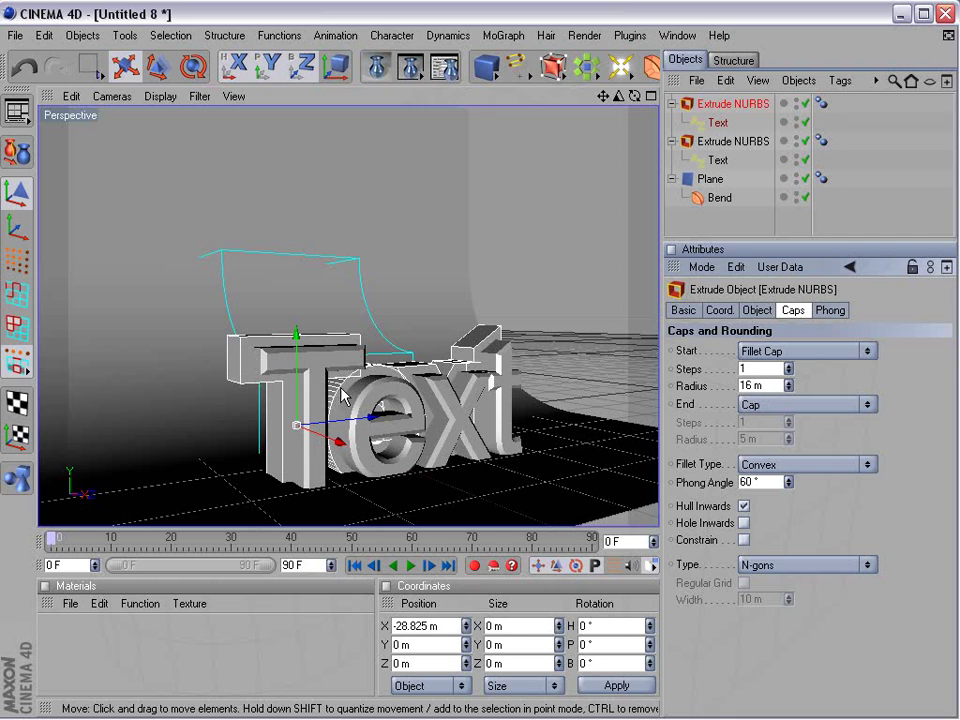
pyautogui.keyDown('alt'); pyautogui.moveTo(342, 396); pyautogui.dragTo(288, 396); pyautogui.keyUp('alt')
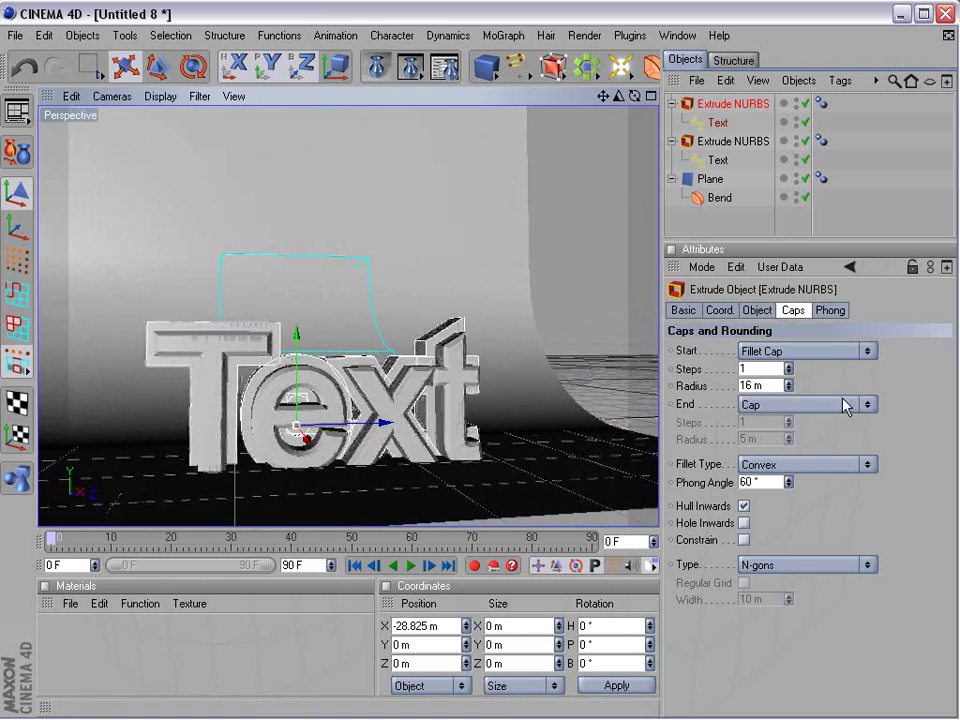
pyautogui.moveTo(794, 388); pyautogui.dragTo(784, 393)
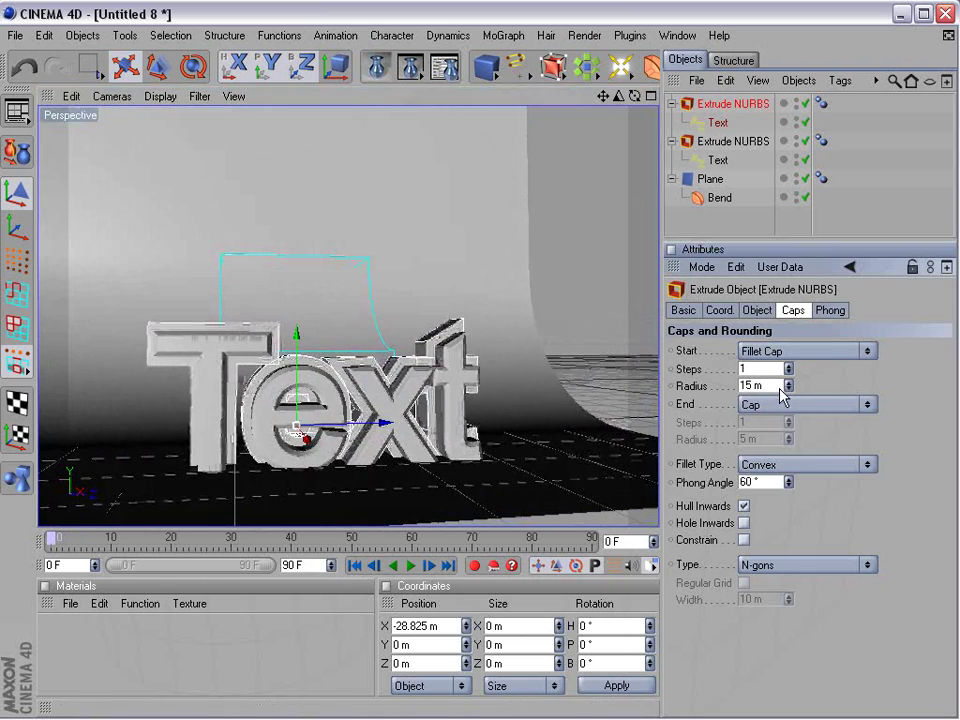
pyautogui.click(546, 342)
# - Select both Extrude NURBS texts with a Rectangle Selection in the Front view and activate the Move tool
pyautogui.keyDown('alt'); pyautogui.moveTo(379, 410); pyautogui.dragTo(490, 403); pyautogui.keyUp('alt')
pyautogui.middleClick(206, 446)
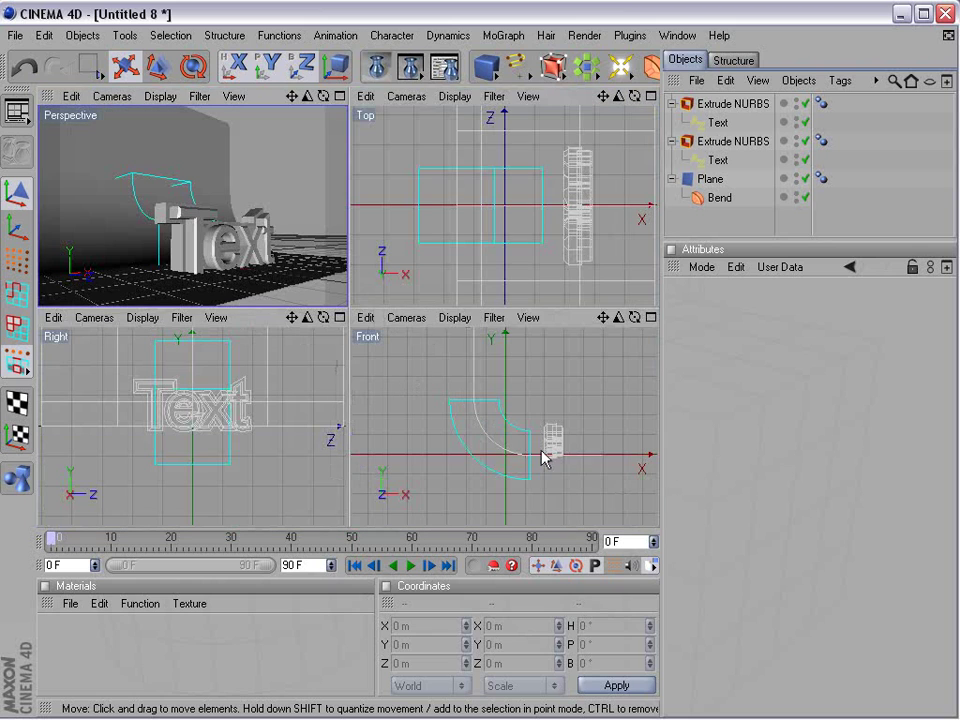
pyautogui.keyDown('alt'); pyautogui.moveTo(548, 449); pyautogui.dragTo(465, 419, button='middle'); pyautogui.keyUp('alt')
pyautogui.keyDown('alt'); pyautogui.moveTo(465, 419); pyautogui.dragTo(590, 435, button='right'); pyautogui.keyUp('alt')
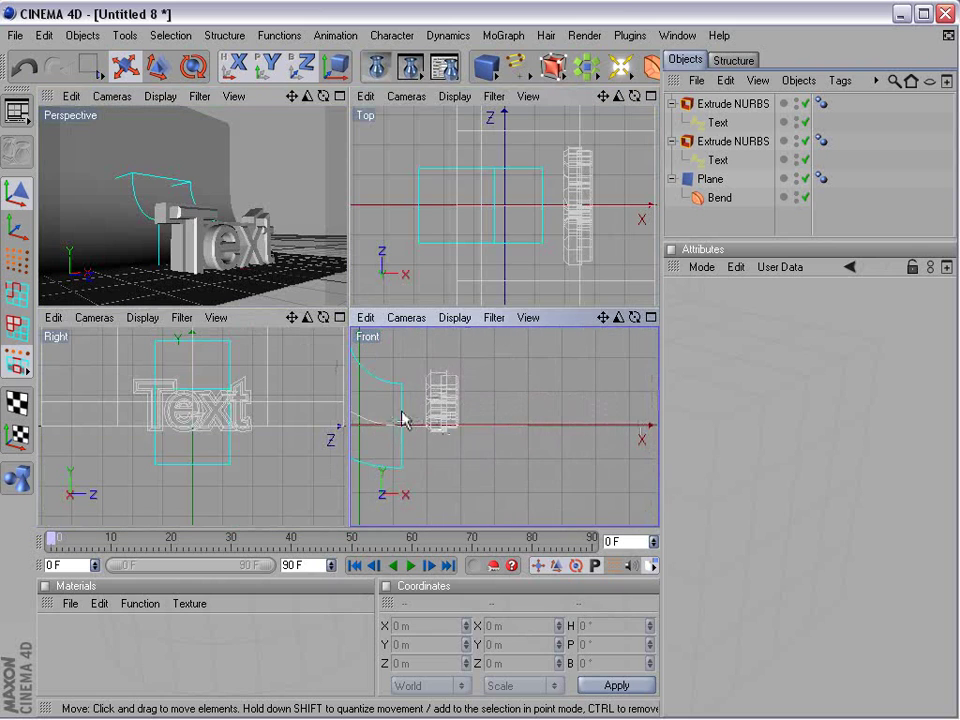
pyautogui.keyDown('alt'); pyautogui.moveTo(402, 413); pyautogui.dragTo(426, 452, button='middle'); pyautogui.keyUp('alt')
pyautogui.keyDown('alt'); pyautogui.moveTo(428, 413); pyautogui.dragTo(453, 457, button='right'); pyautogui.keyUp('alt')
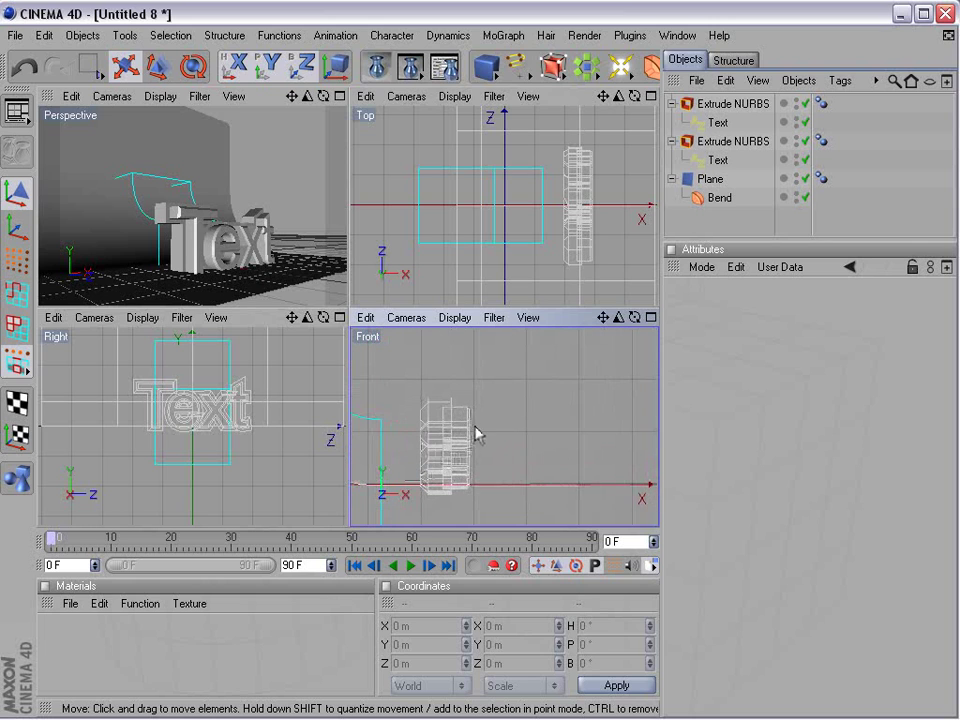
pyautogui.keyDown('alt'); pyautogui.moveTo(467, 428); pyautogui.dragTo(493, 412, button='middle'); pyautogui.keyUp('alt')
pyautogui.rightClick(381, 349)
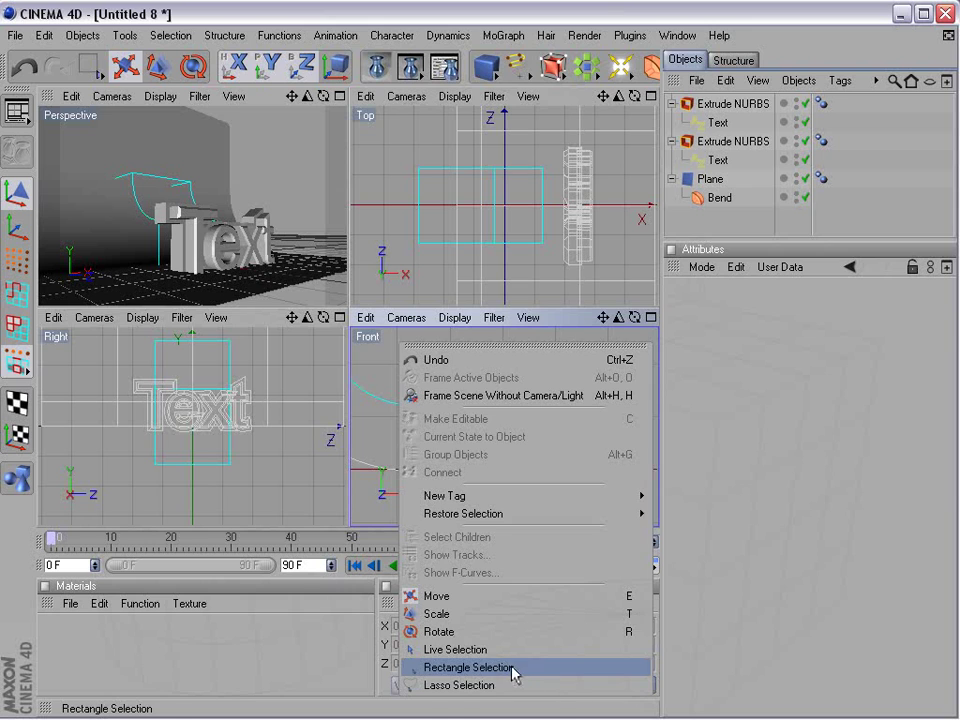
pyautogui.click(512, 668)
pyautogui.moveTo(541, 374); pyautogui.dragTo(418, 453)
pyautogui.click(540, 404)
pyautogui.moveTo(557, 364); pyautogui.dragTo(435, 446)
pyautogui.click(127, 68)
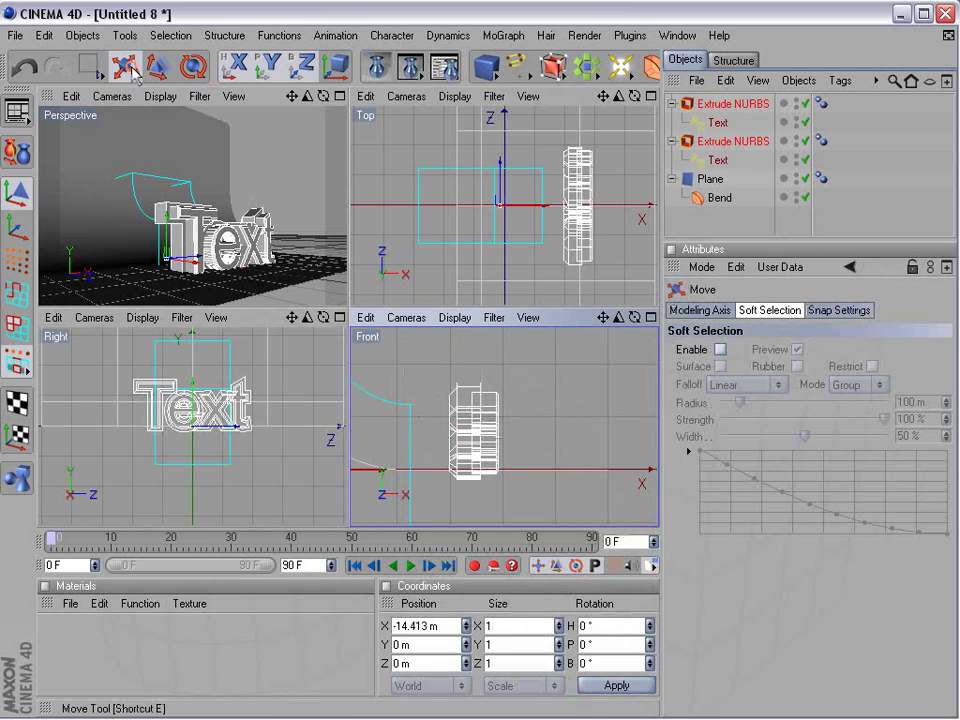
# - Move both text objects vertically to about 18.4 m in Y so they stand on the backdrop floor
pyautogui.keyDown('alt'); pyautogui.moveTo(436, 456); pyautogui.dragTo(520, 454, button='middle'); pyautogui.keyUp('alt')
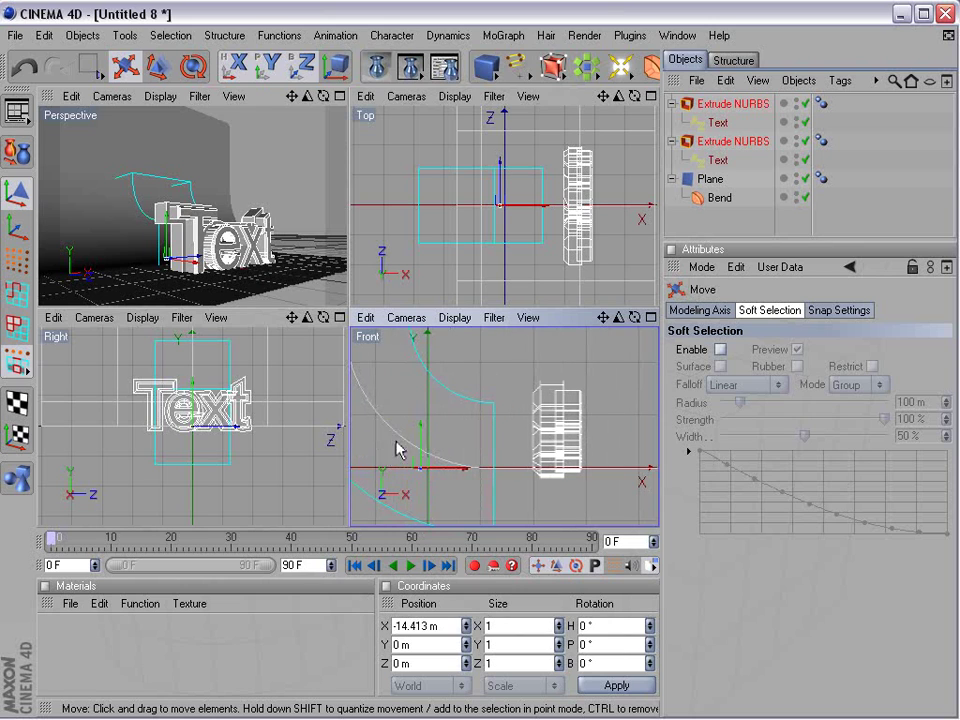
pyautogui.moveTo(422, 445); pyautogui.dragTo(422, 488)
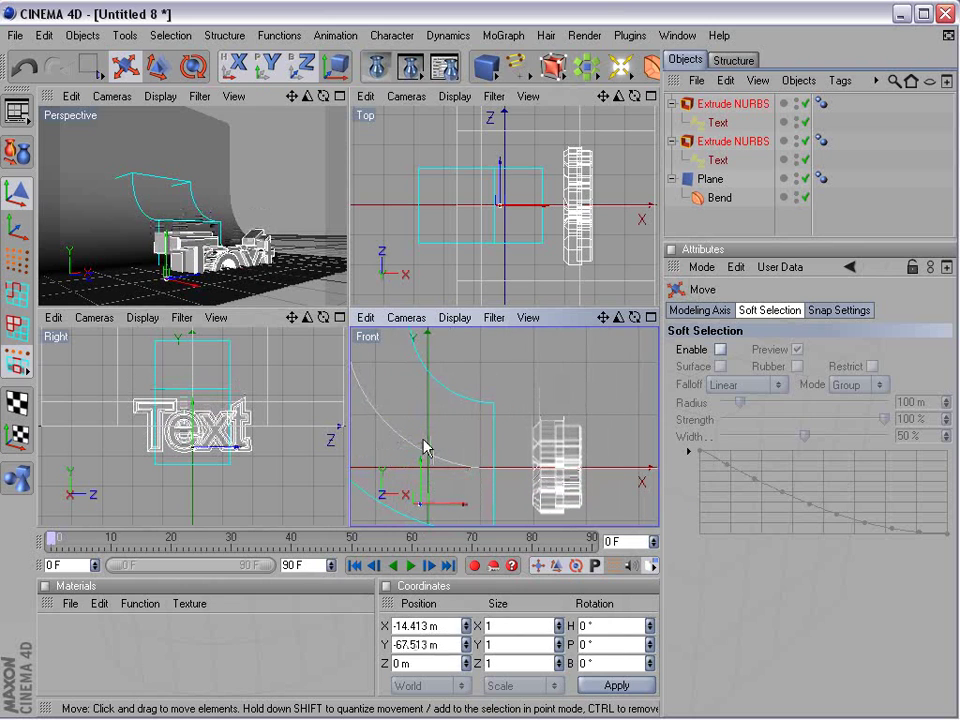
pyautogui.keyDown('alt'); pyautogui.moveTo(424, 446); pyautogui.dragTo(380, 365, button='middle'); pyautogui.keyUp('alt')
pyautogui.keyDown('alt'); pyautogui.moveTo(480, 424); pyautogui.dragTo(488, 484, button='middle'); pyautogui.keyUp('alt')
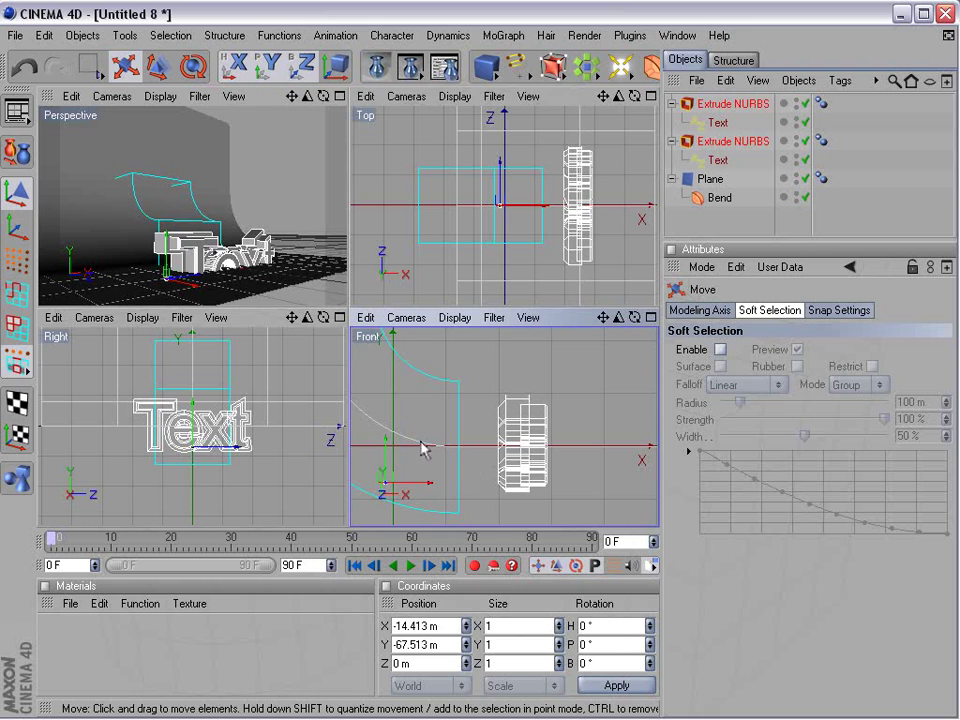
pyautogui.scroll(2, 491, 455)
pyautogui.moveTo(362, 470); pyautogui.dragTo(362, 412)
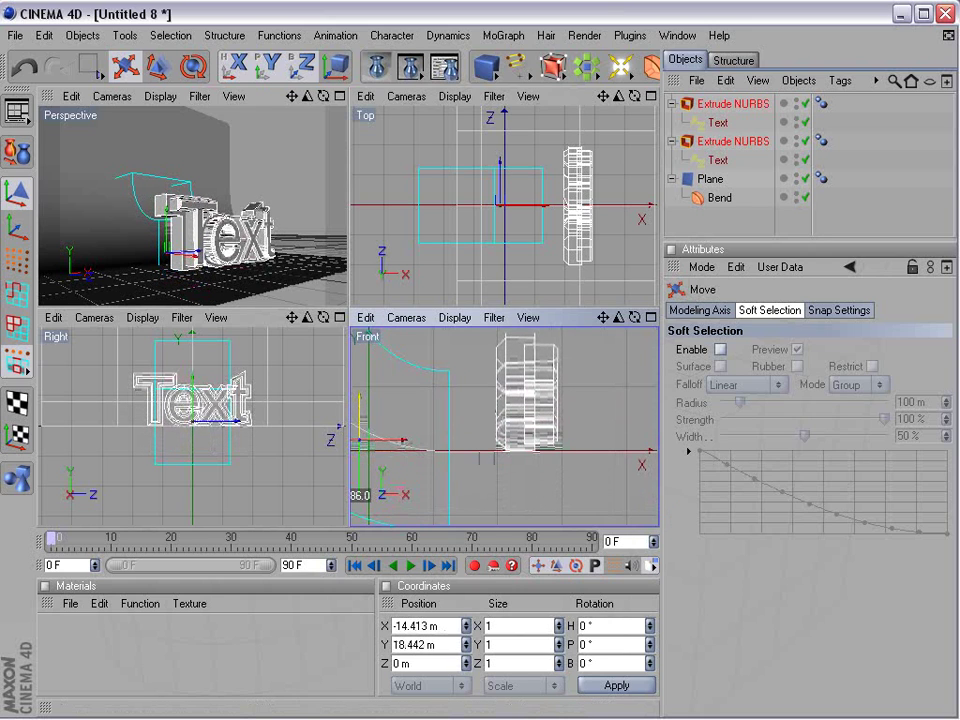
pyautogui.click(520, 450)
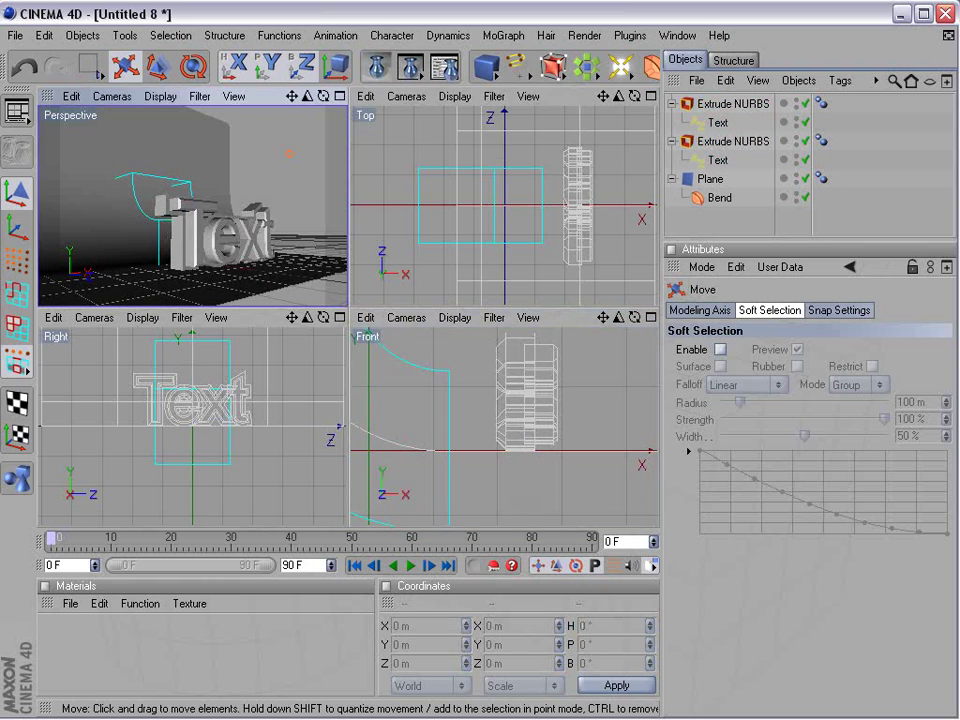
# - Enlarge the backdrop plane to a width of about 1990 m and a height of about 1792 m
pyautogui.middleClick(285, 208)
pyautogui.keyDown('alt'); pyautogui.moveTo(464, 400); pyautogui.dragTo(464, 416); pyautogui.keyUp('alt')
pyautogui.scroll(-5, 470, 419)
pyautogui.click(264, 207)
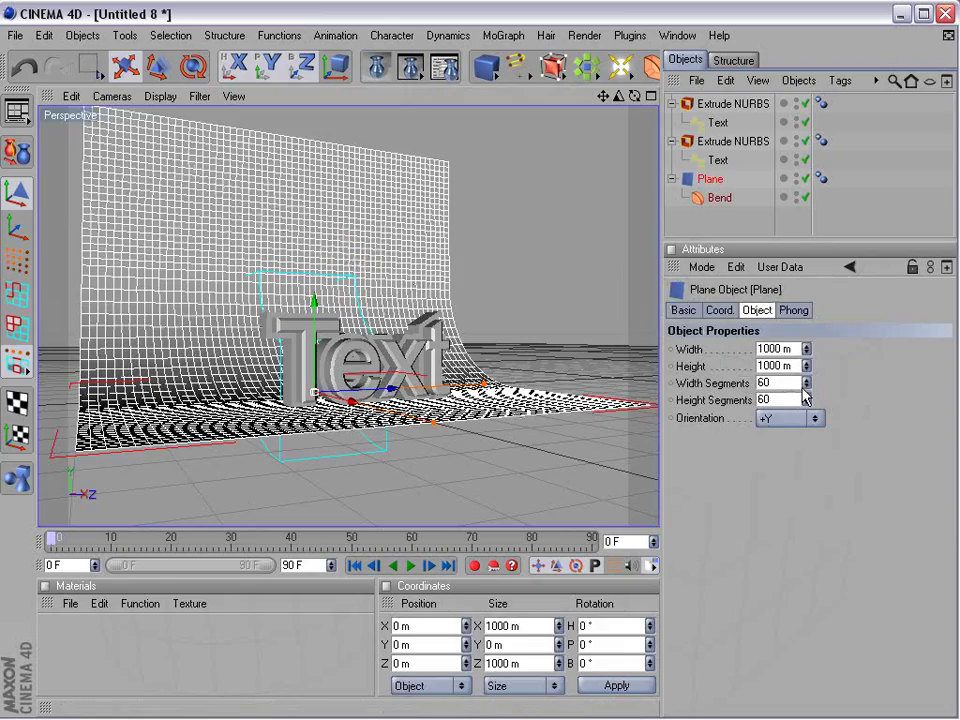
pyautogui.moveTo(807, 352); pyautogui.dragTo(770, 410)
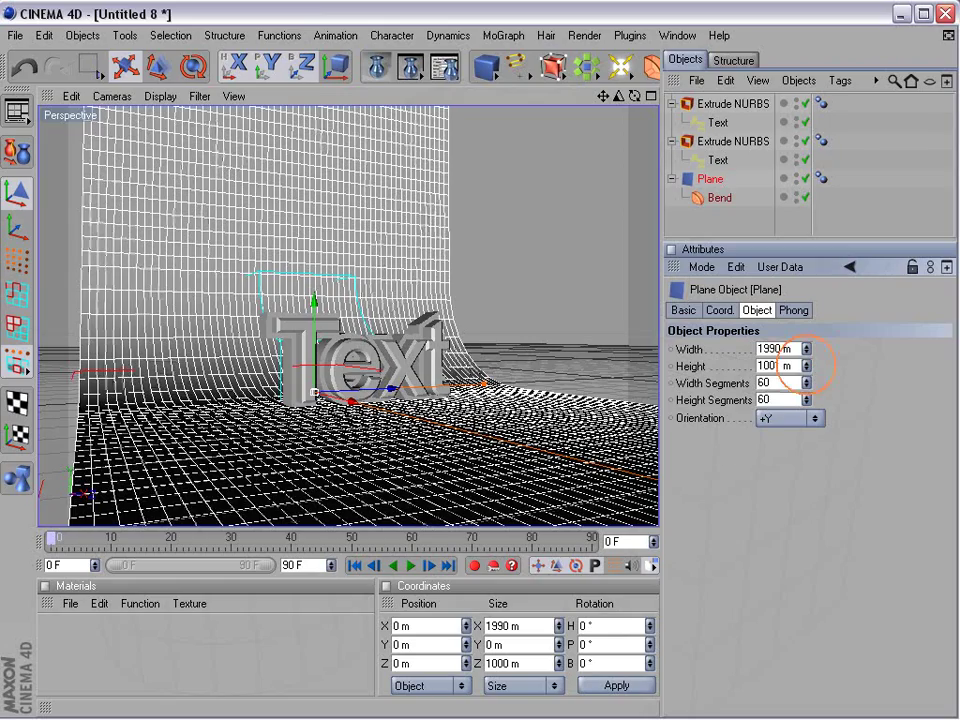
pyautogui.moveTo(807, 366); pyautogui.dragTo(700, 388)
pyautogui.click(397, 402)
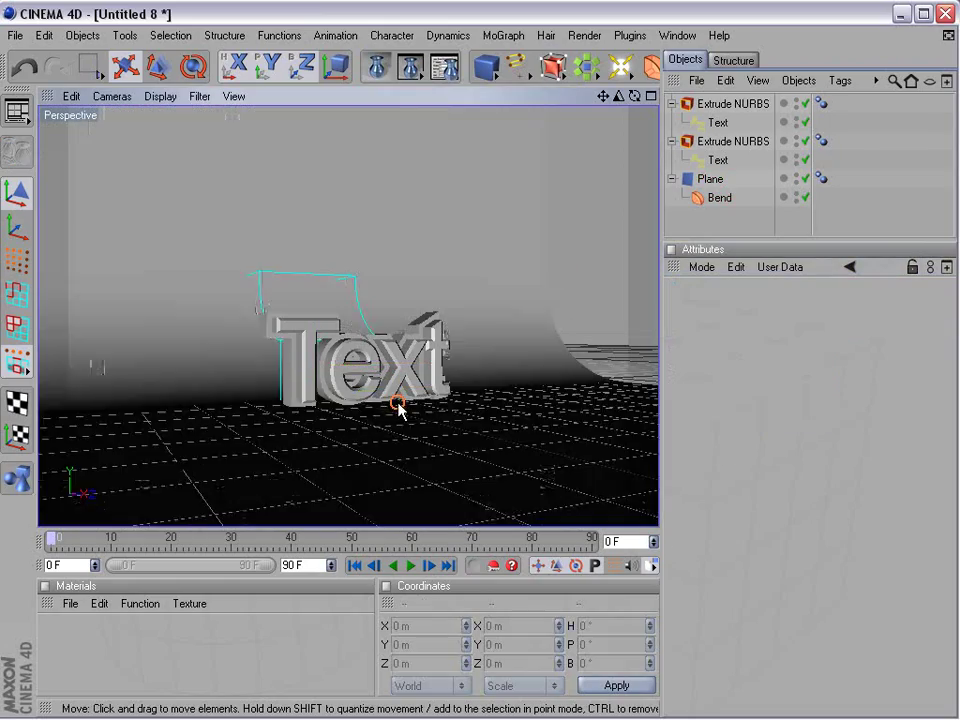
# - Move the backdrop plane along the Z axis to about 360.3 m
pyautogui.keyDown('alt'); pyautogui.moveTo(397, 402); pyautogui.dragTo(323, 398); pyautogui.keyUp('alt')
pyautogui.click(508, 334)
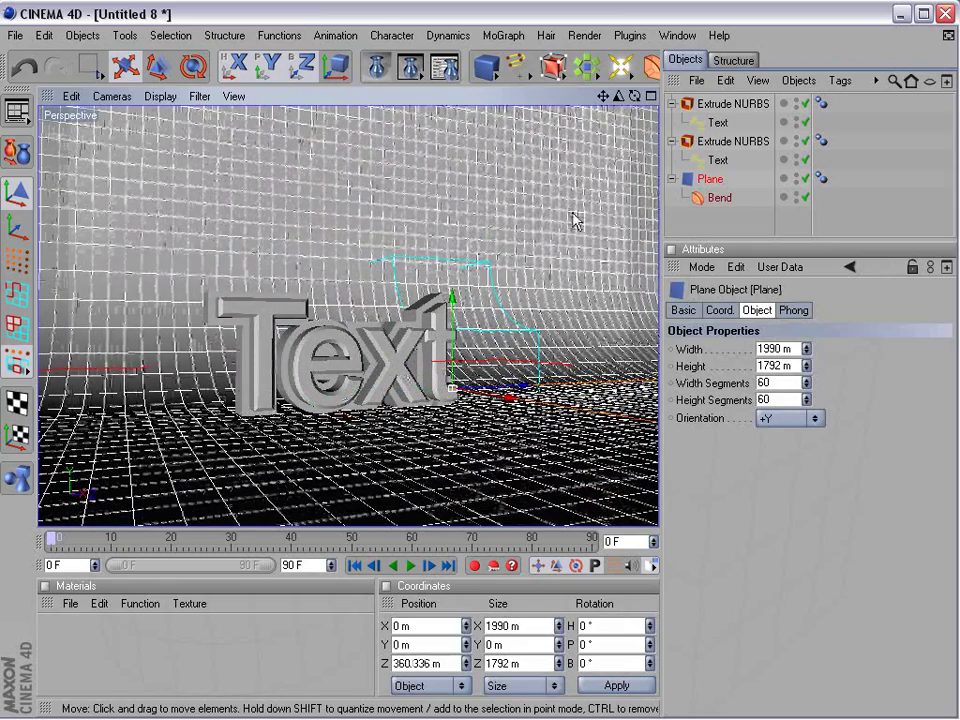
pyautogui.middleClick(431, 318)
pyautogui.click(420, 236)
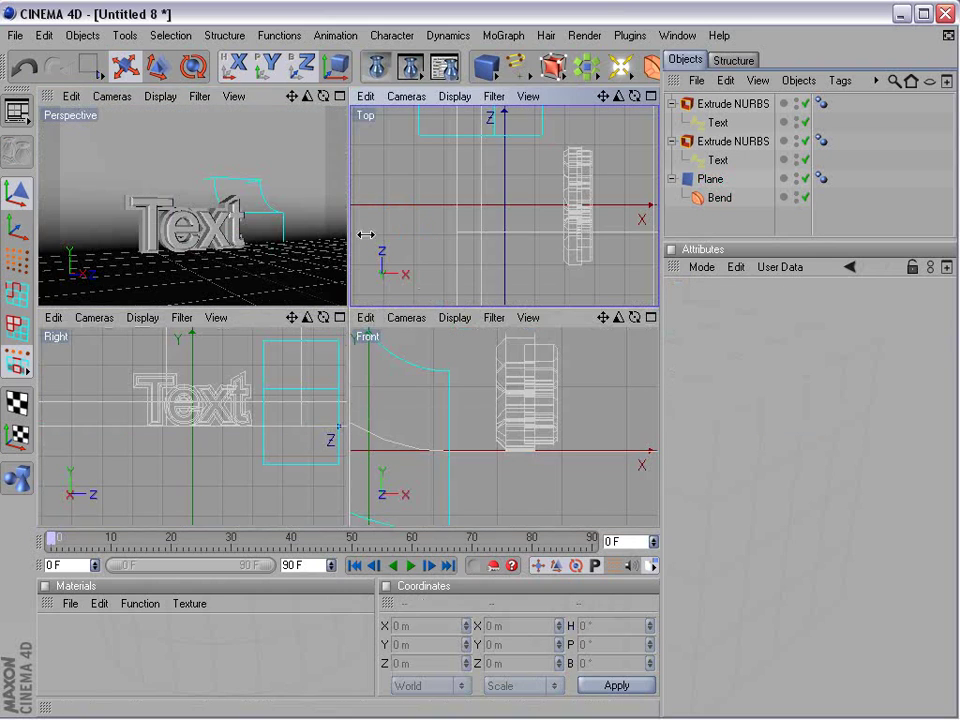
# - Render the Perspective view in the picture viewer to check the text and backdrop, and close the viewer
pyautogui.click(192, 236)
pyautogui.middleClick(192, 236)
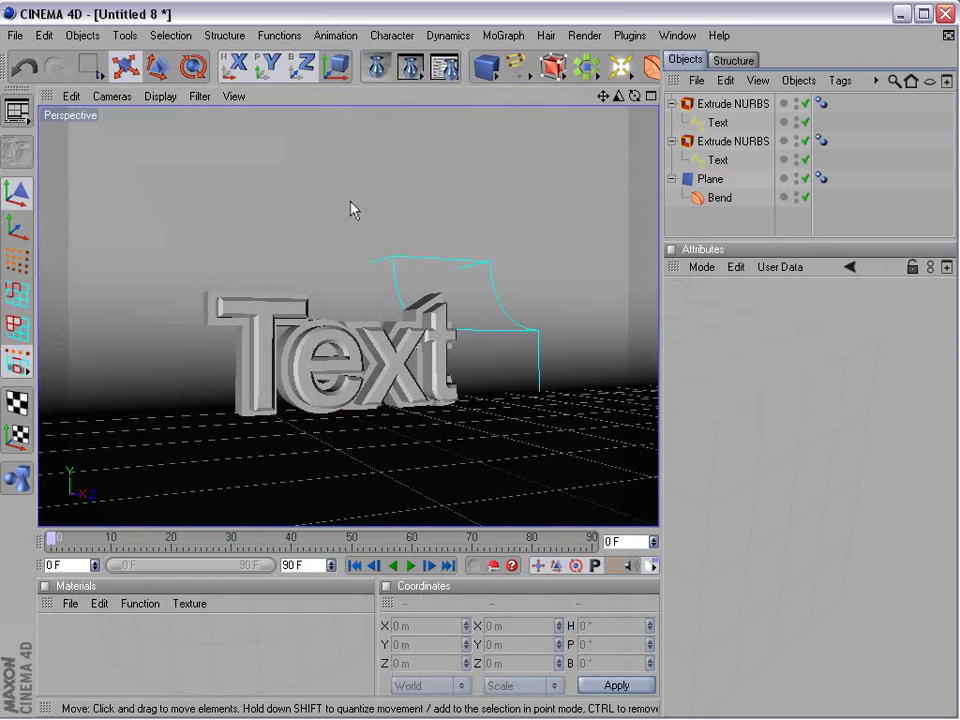
pyautogui.click(411, 67)
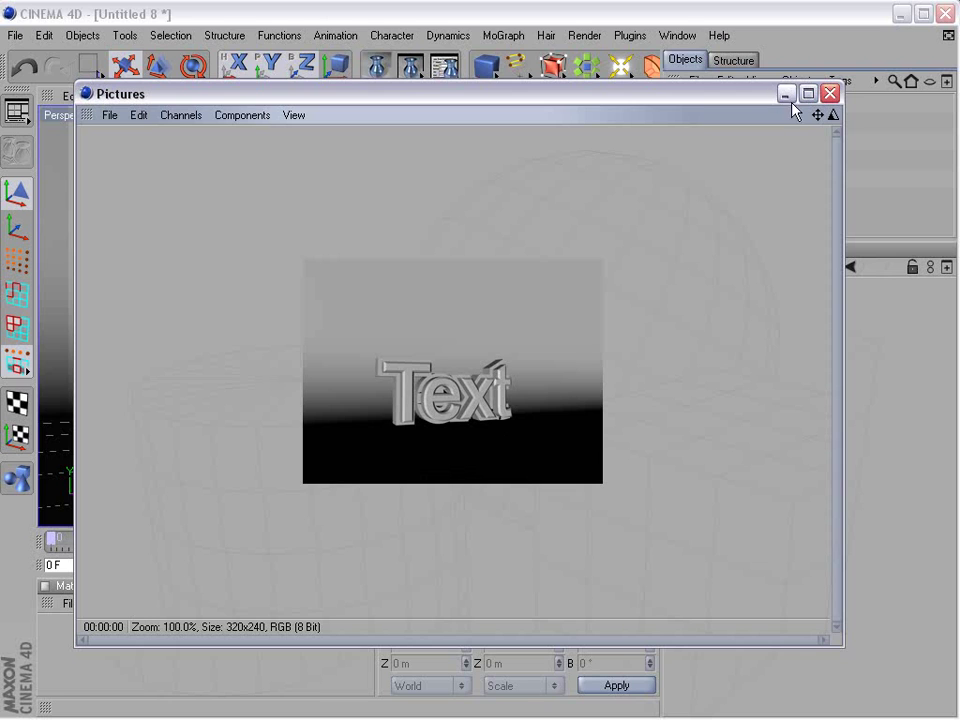
pyautogui.click(830, 94)
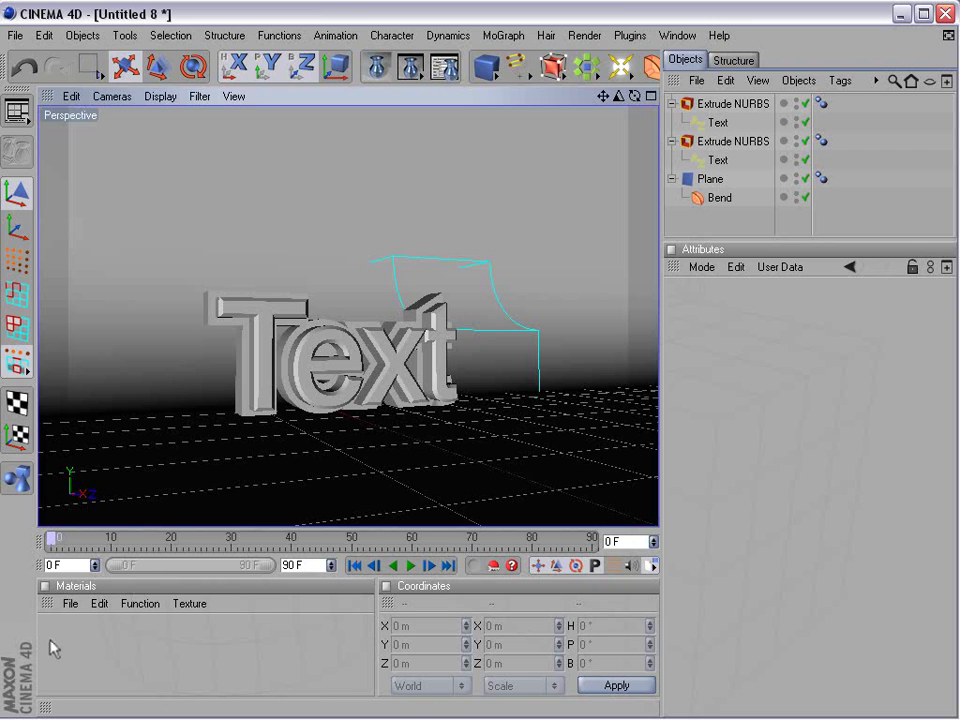
# - Create a new material and enable its Reflection channel in the Material Editor
pyautogui.click(70, 603)
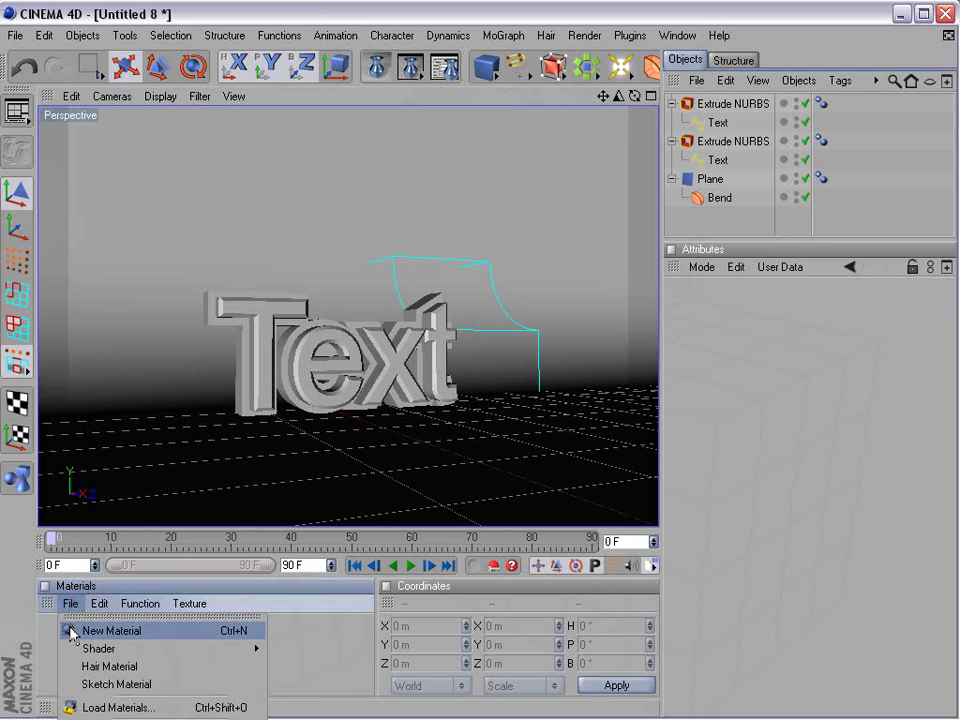
pyautogui.click(178, 631)
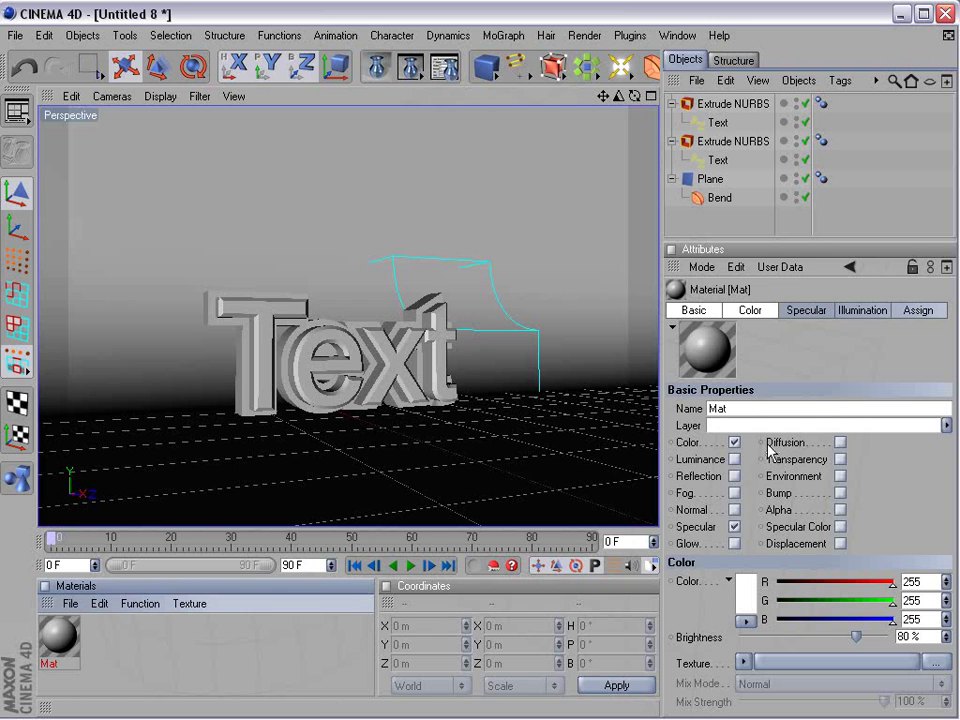
pyautogui.doubleClick(60, 638)
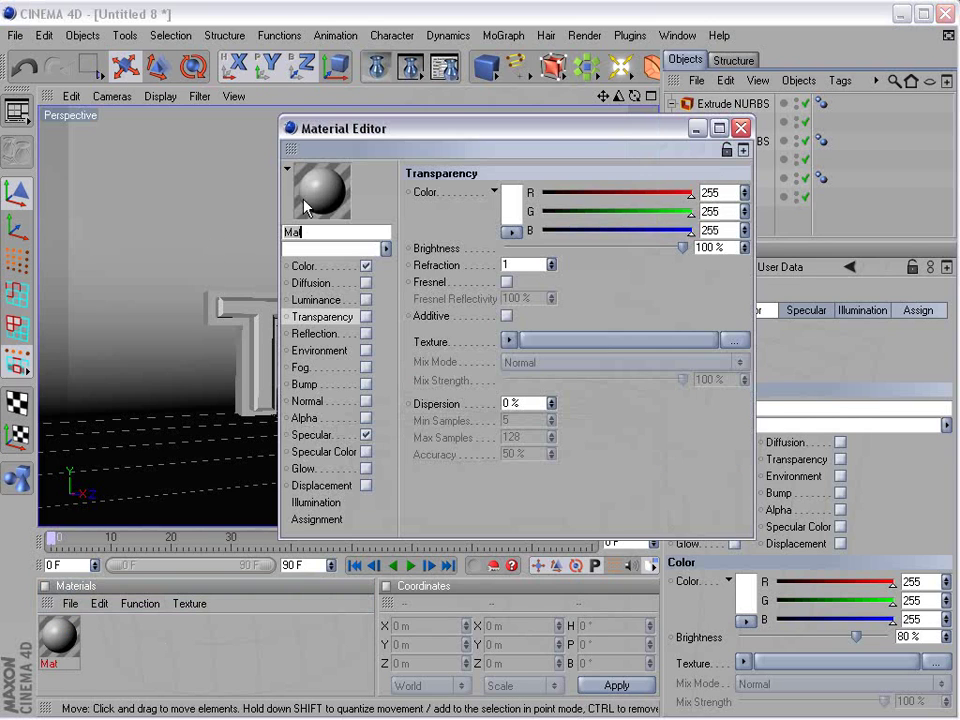
pyautogui.moveTo(397, 141); pyautogui.dragTo(317, 205)
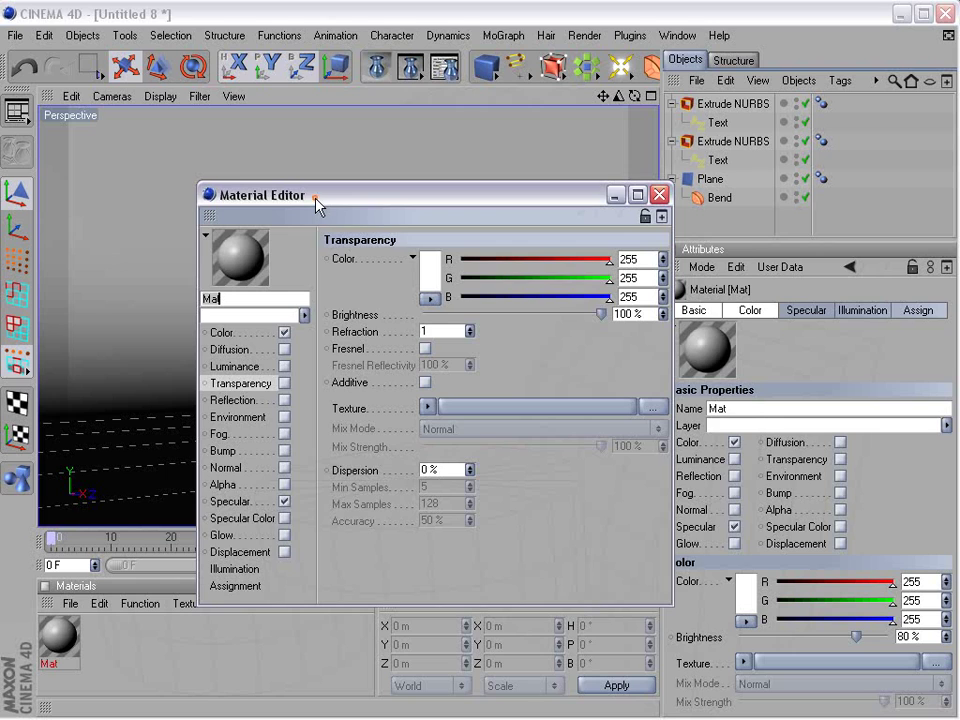
pyautogui.moveTo(318, 205); pyautogui.dragTo(394, 172)
pyautogui.click(305, 367)
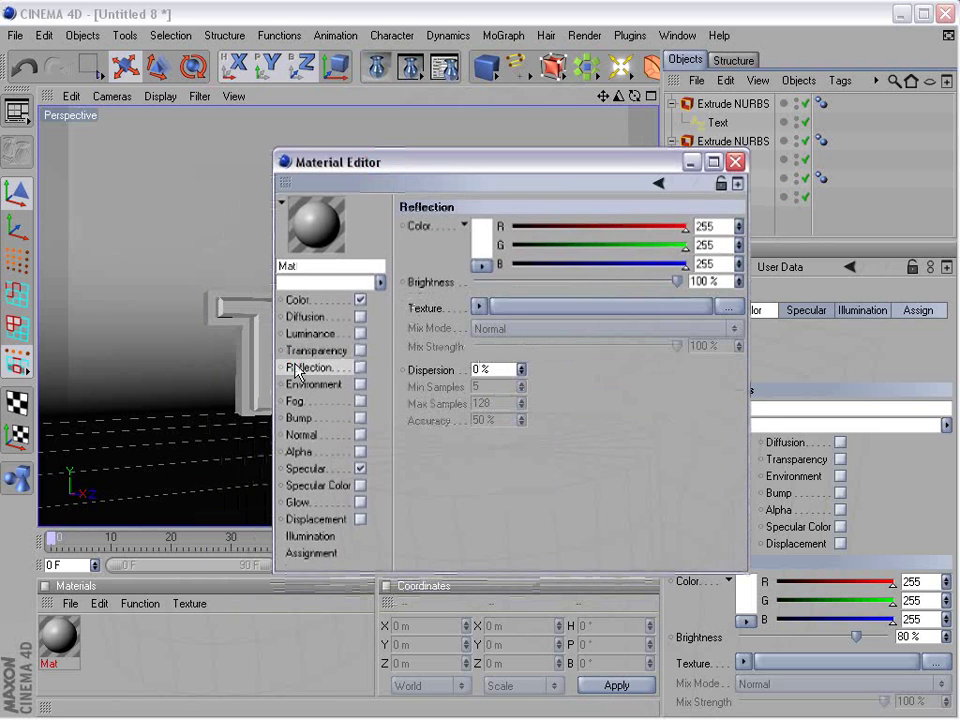
pyautogui.click(361, 368)
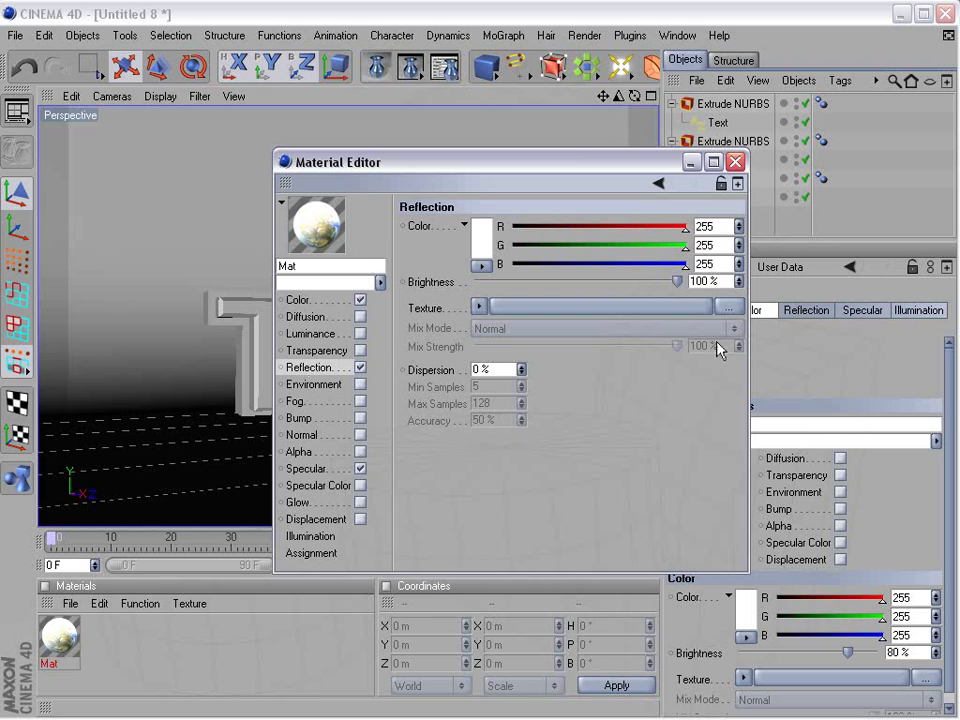
# - Load HDR001_500x500.hdr as the material's Reflection texture and set its mix strength to 51 %
pyautogui.click(728, 306)
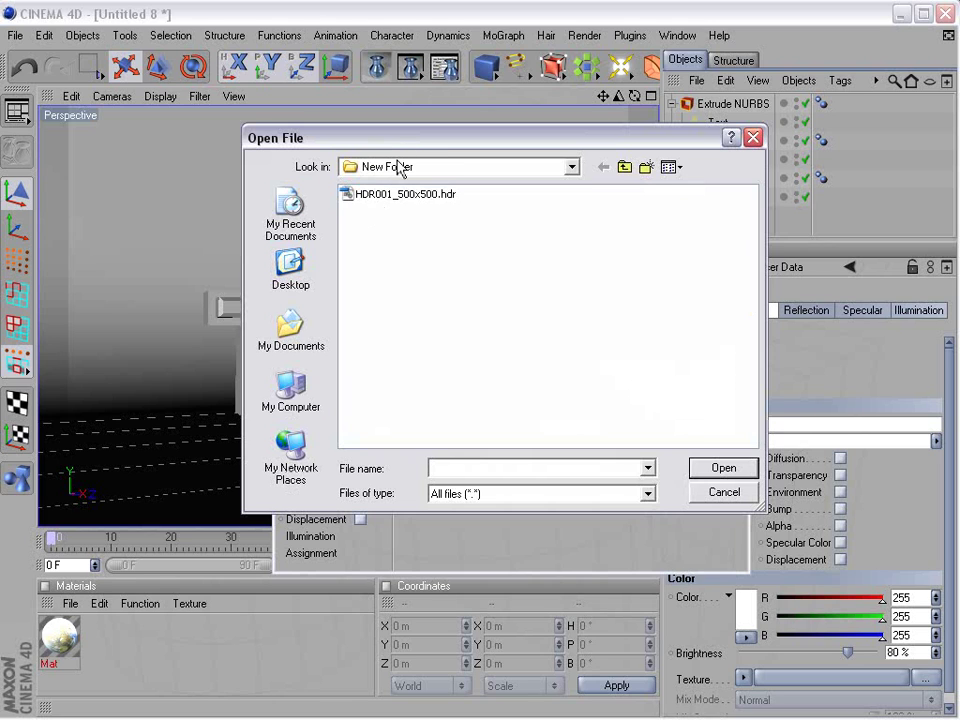
pyautogui.moveTo(391, 132); pyautogui.dragTo(379, 174)
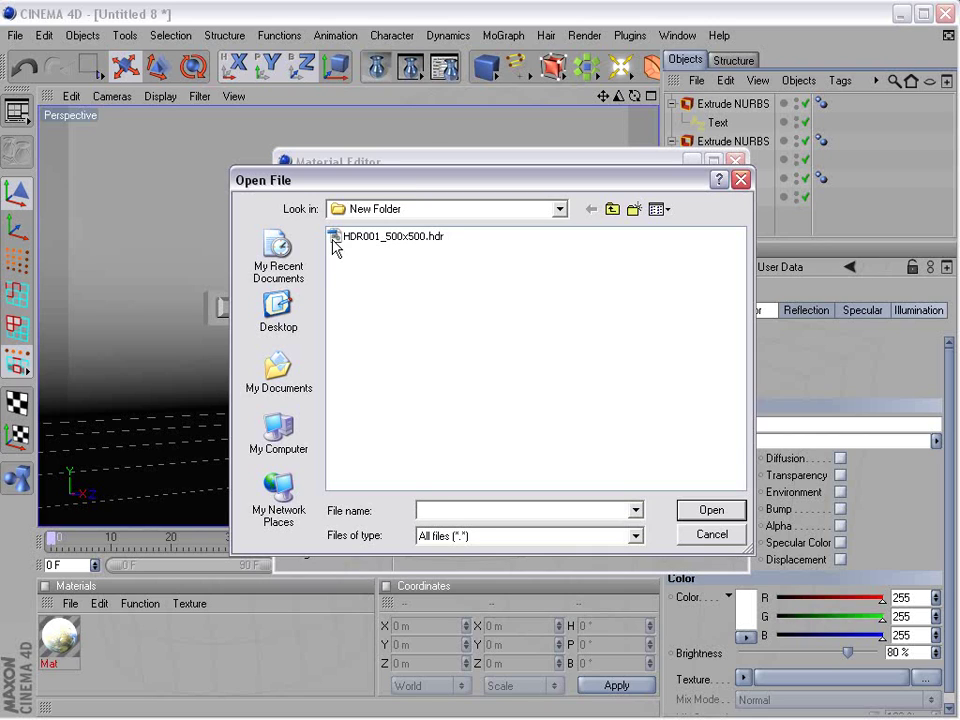
pyautogui.click(336, 238)
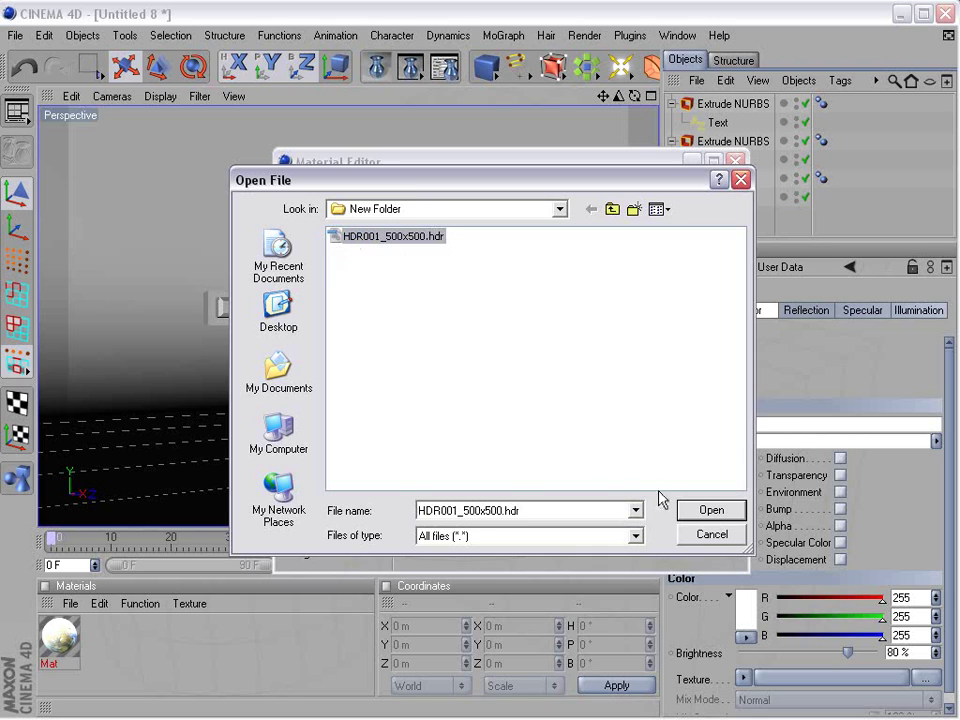
pyautogui.click(710, 512)
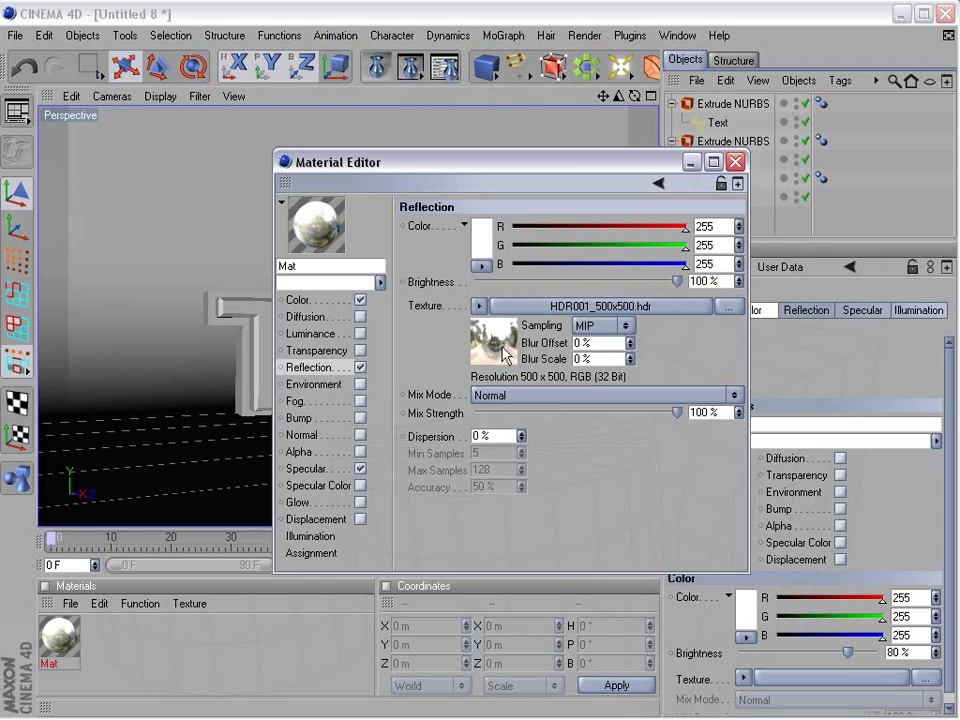
pyautogui.moveTo(678, 281); pyautogui.dragTo(710, 283)
pyautogui.moveTo(676, 416); pyautogui.dragTo(581, 420)
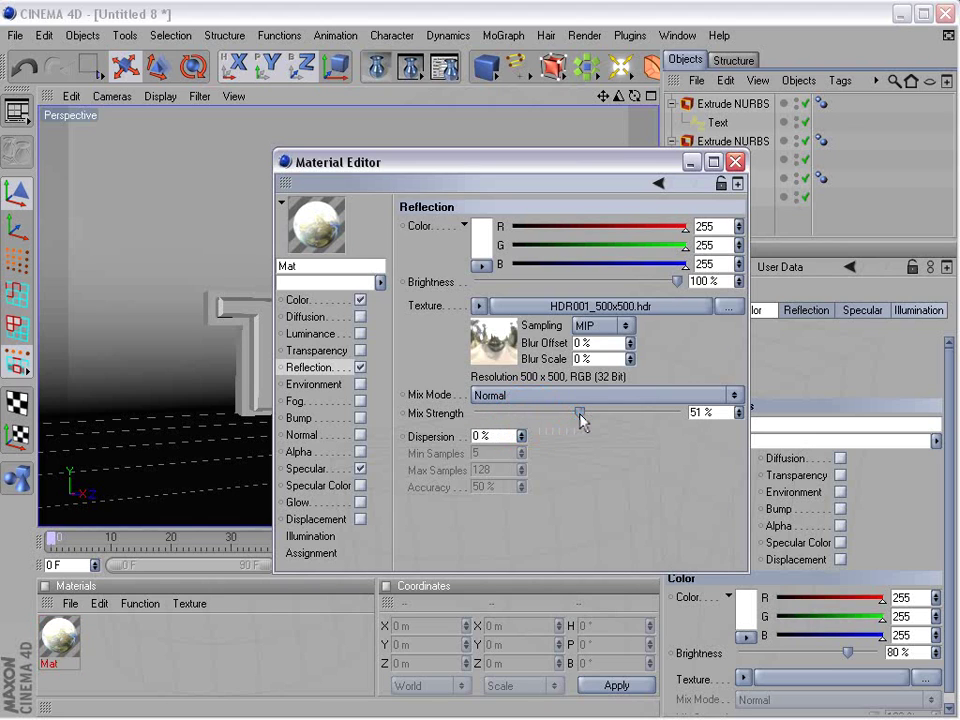
# - Set the reflective material's specular height to 36 % and apply the material to the front extruded text
pyautogui.click(360, 468)
pyautogui.click(360, 468)
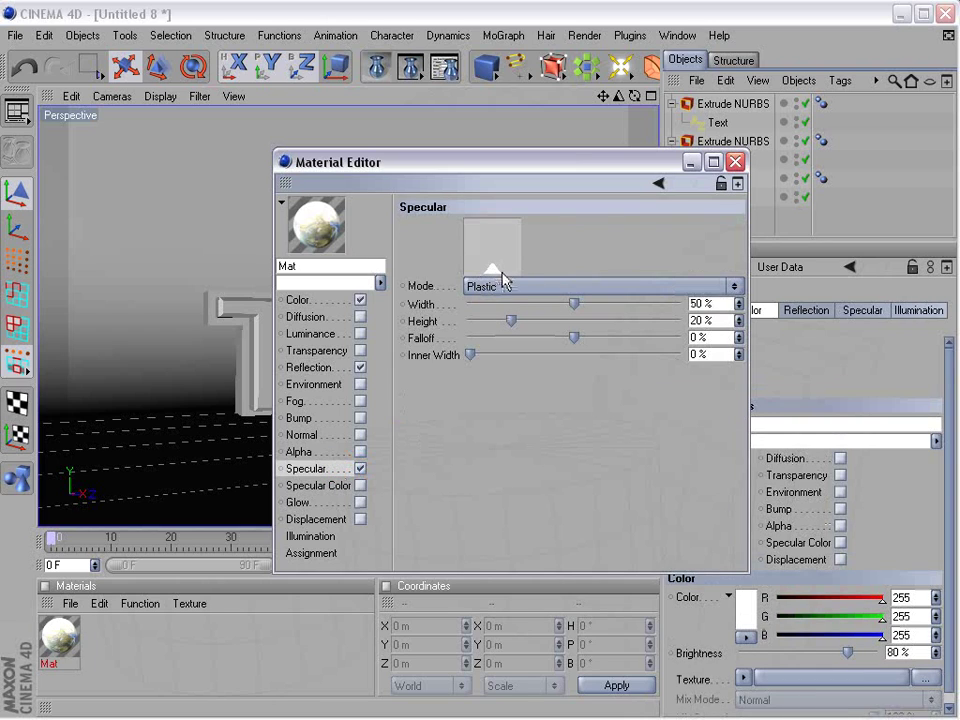
pyautogui.moveTo(512, 321); pyautogui.dragTo(574, 305)
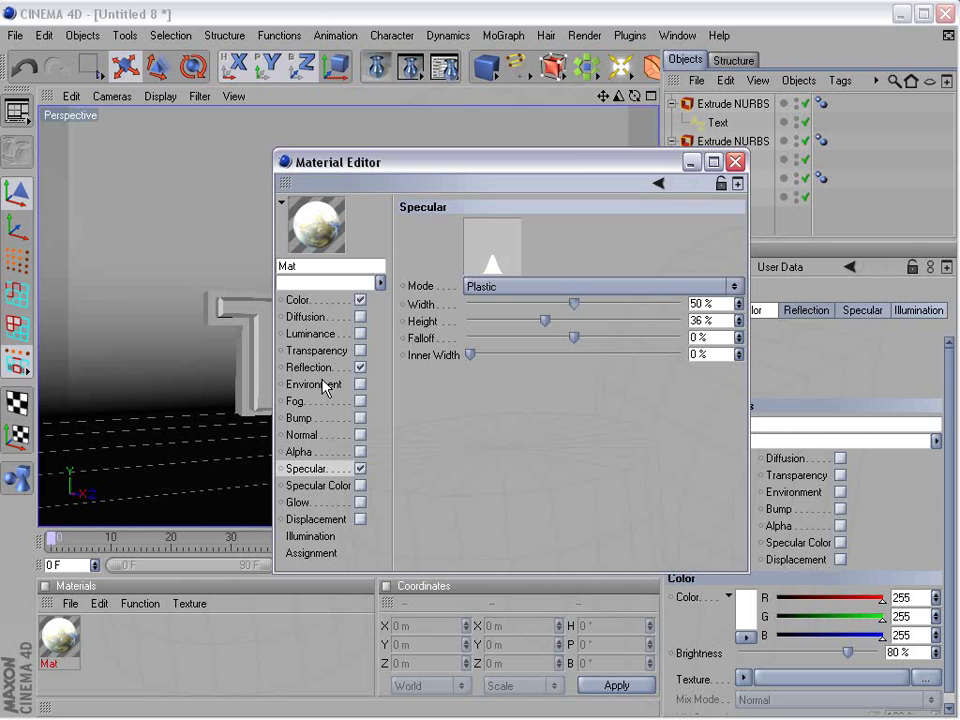
pyautogui.click(736, 163)
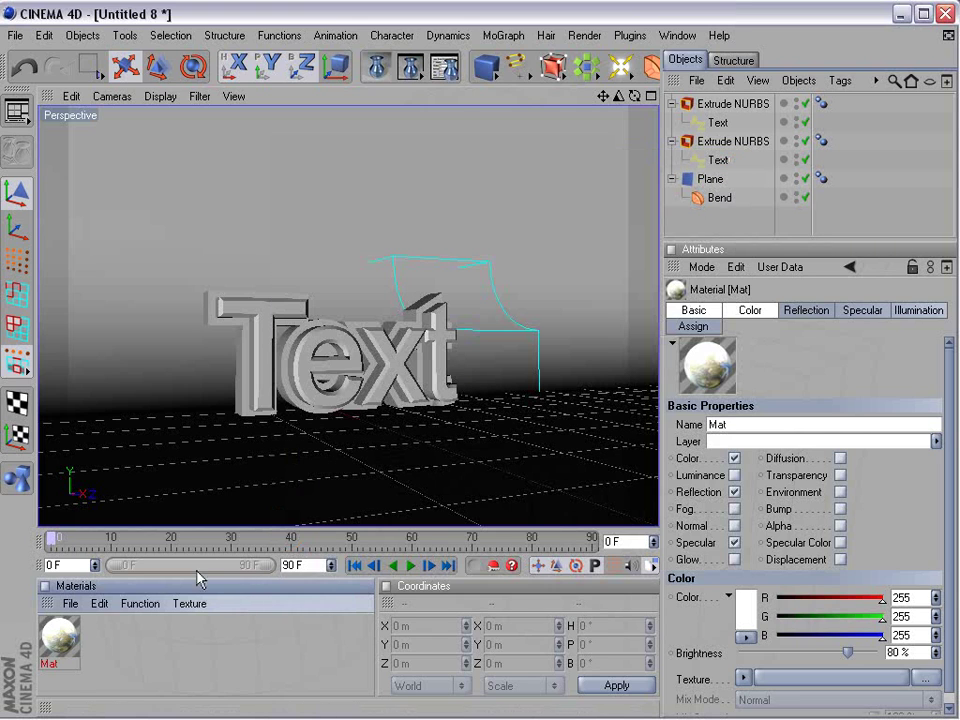
pyautogui.click(60, 643)
pyautogui.moveTo(60, 643); pyautogui.dragTo(264, 348)
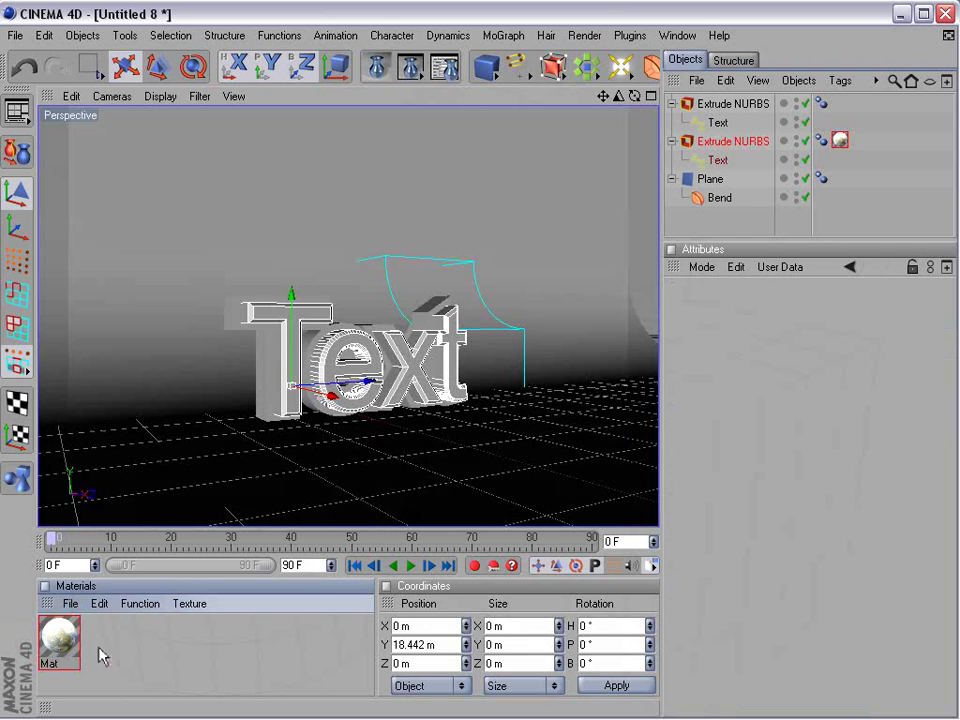
# - Create a second material with a near-black color of RGB 25, 25, 25 and apply it to the rear extruded text
pyautogui.doubleClick(112, 645)
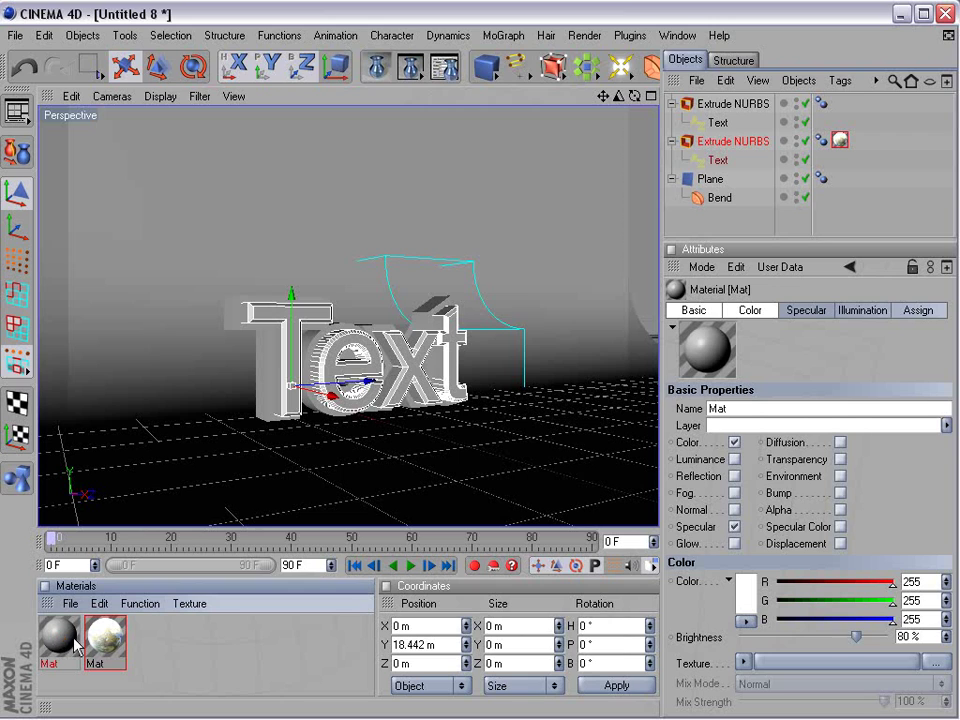
pyautogui.click(745, 585)
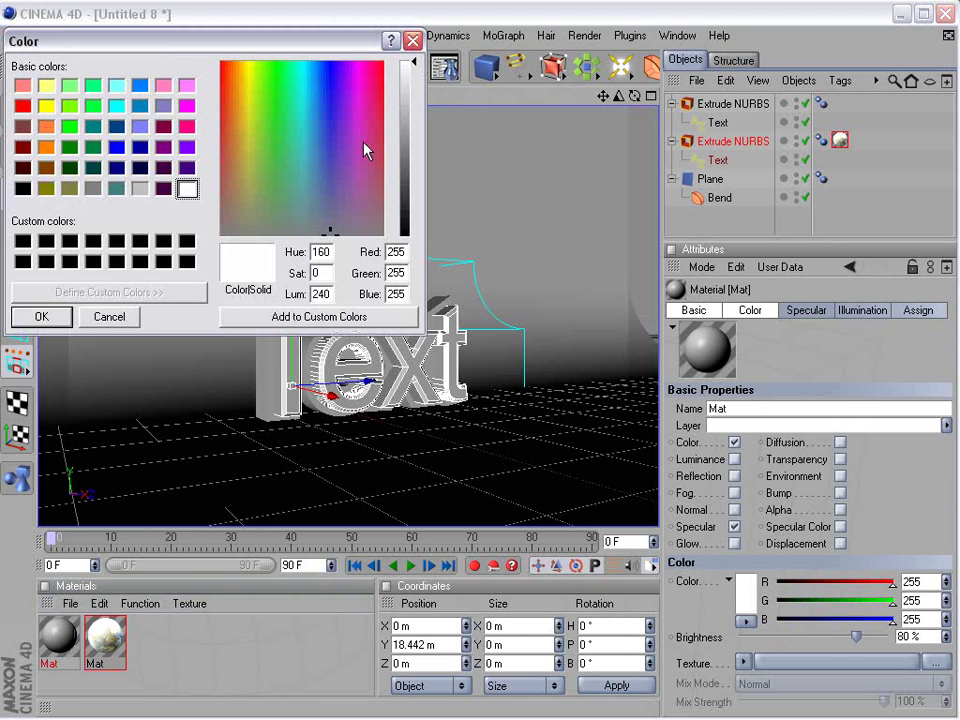
pyautogui.click(411, 226)
pyautogui.moveTo(411, 226); pyautogui.dragTo(411, 218)
pyautogui.click(41, 316)
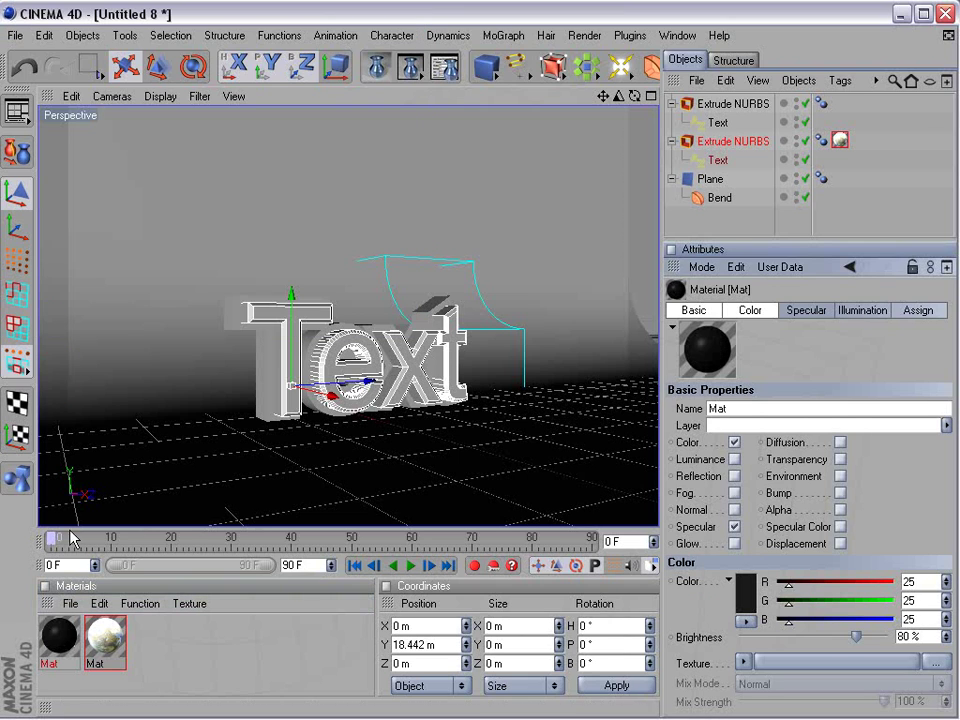
pyautogui.moveTo(50, 645); pyautogui.dragTo(232, 330)
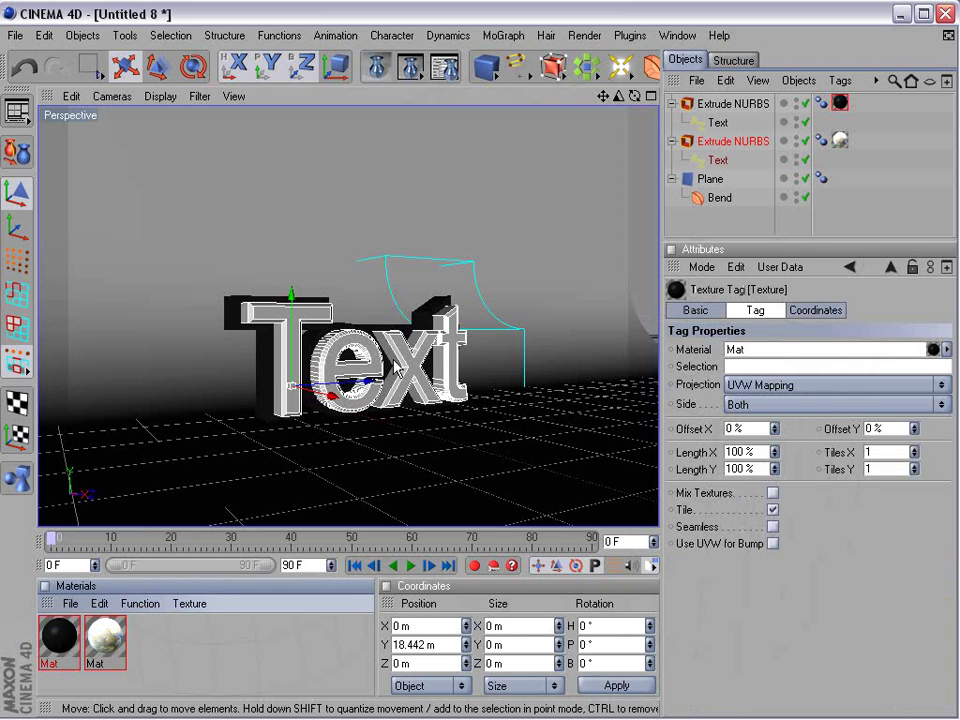
# - Render the Perspective view in the picture viewer to check both text materials, and close the viewer
pyautogui.click(410, 66)
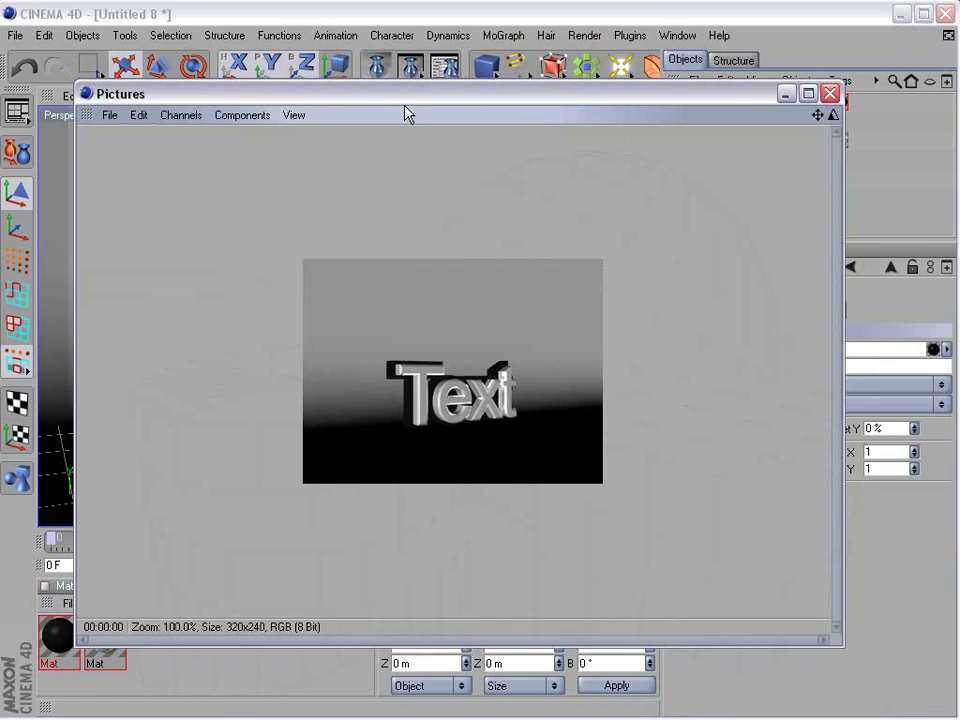
pyautogui.click(830, 93)
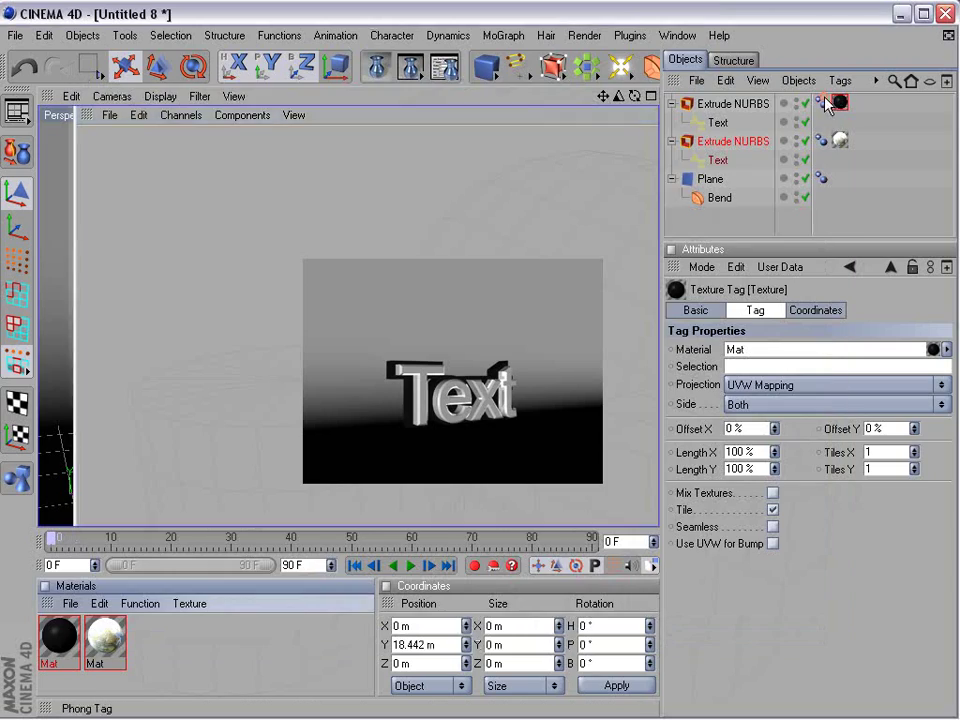
pyautogui.moveTo(397, 377)
pyautogui.keyDown('alt'); pyautogui.mouseDown()
pyautogui.moveTo(391, 396)
pyautogui.moveTo(370, 376)
pyautogui.moveTo(407, 367)
pyautogui.mouseUp(); pyautogui.keyUp('alt')
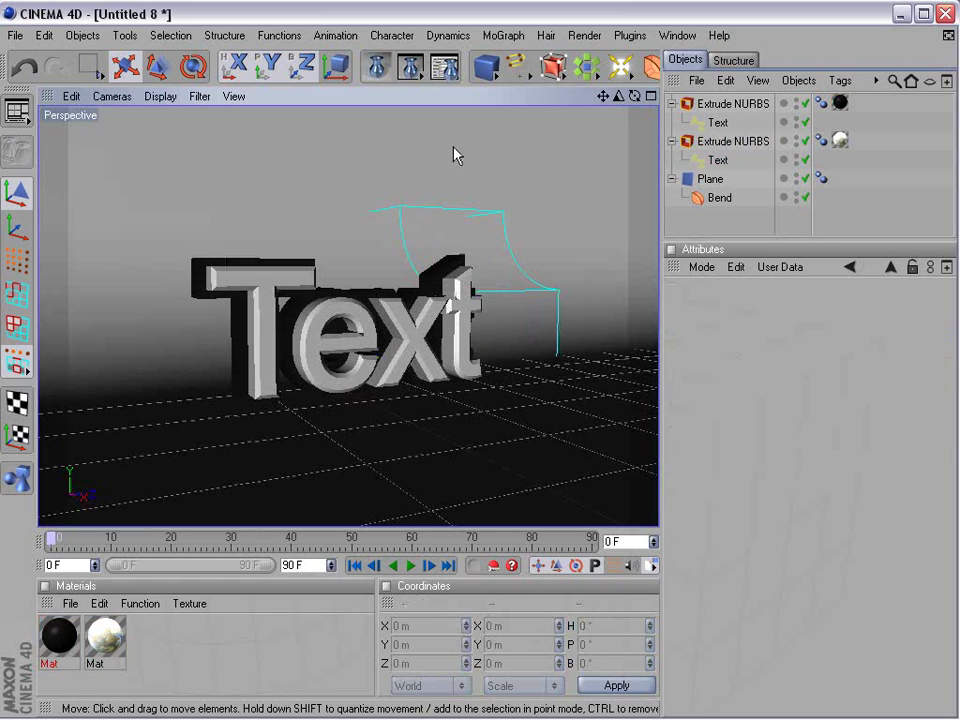
# - Add a light to the scene and raise it along the Y axis to about 603.6 m
pyautogui.click(621, 63)
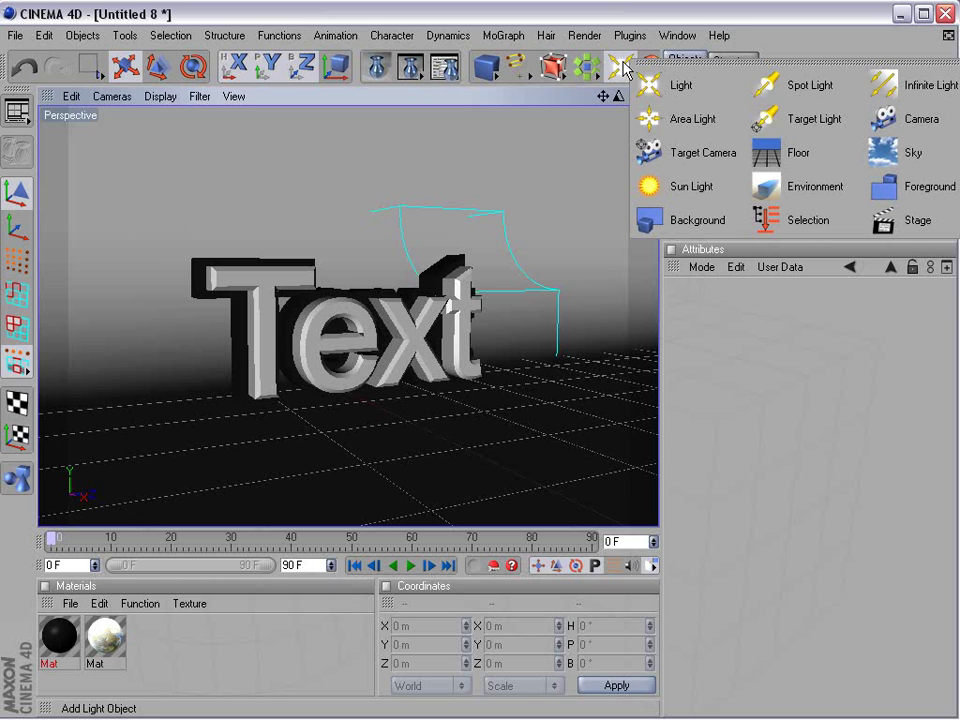
pyautogui.click(688, 98)
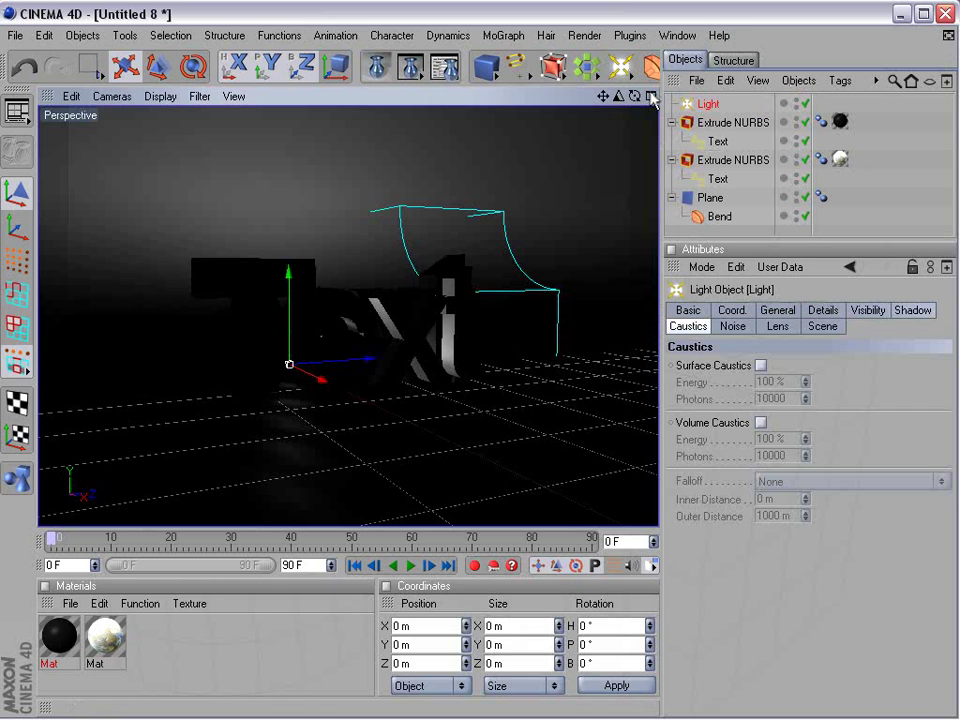
pyautogui.middleClick(310, 336)
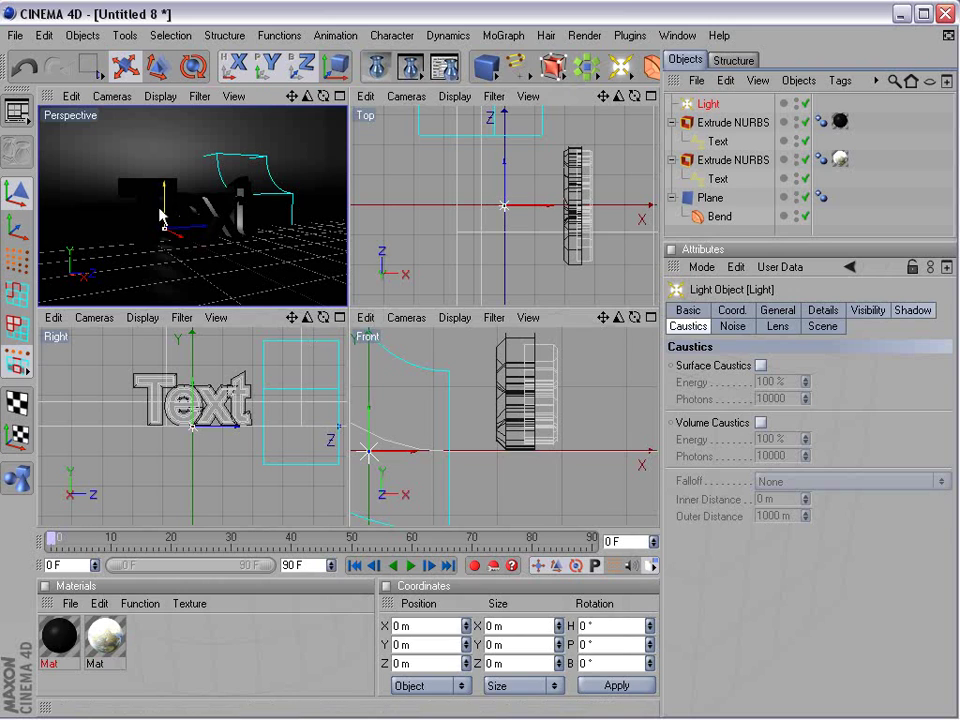
pyautogui.keyDown('alt'); pyautogui.moveTo(447, 417); pyautogui.dragTo(451, 428, button='middle'); pyautogui.keyUp('alt')
pyautogui.scroll(-2, 451, 428)
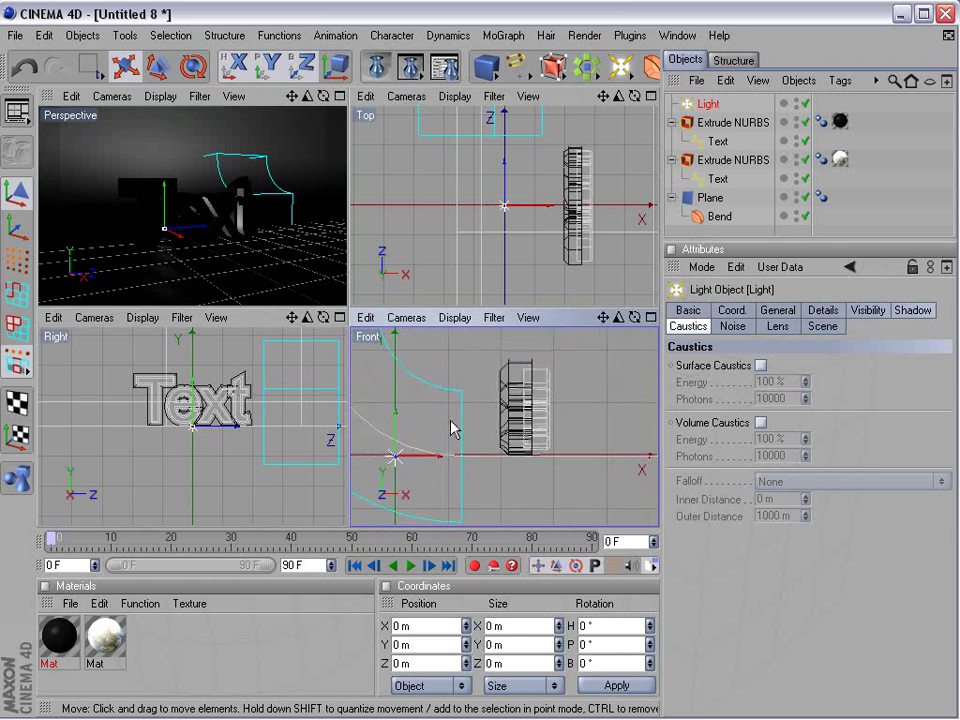
pyautogui.scroll(-10, 451, 426)
pyautogui.moveTo(467, 415); pyautogui.dragTo(467, 310)
pyautogui.keyDown('alt'); pyautogui.moveTo(470, 400); pyautogui.dragTo(437, 473, button='middle'); pyautogui.keyUp('alt')
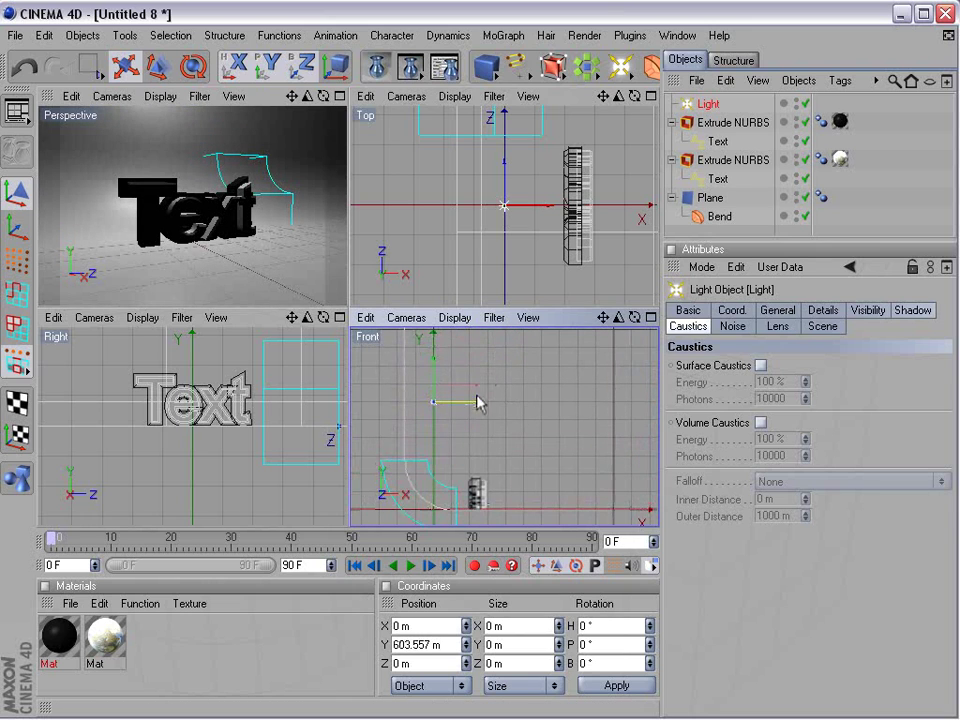
# - Move the light along the X axis in front of the text to about 894.9 m
pyautogui.moveTo(476, 402); pyautogui.dragTo(639, 402)
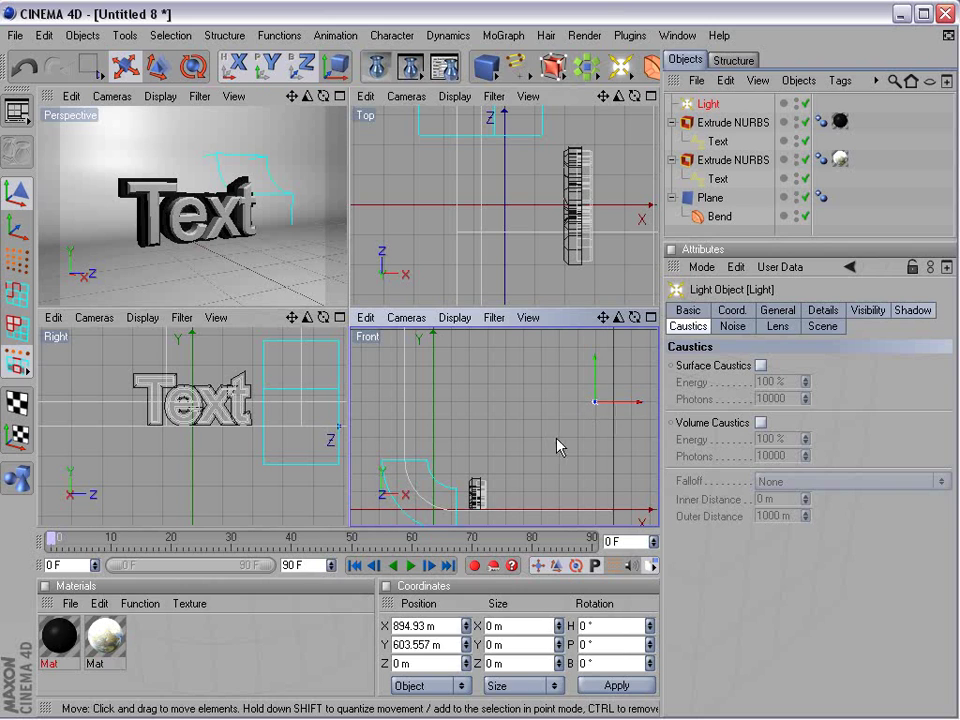
pyautogui.keyDown('alt'); pyautogui.moveTo(509, 130); pyautogui.dragTo(487, 184, button='middle'); pyautogui.keyUp('alt')
pyautogui.scroll(-5, 487, 184)
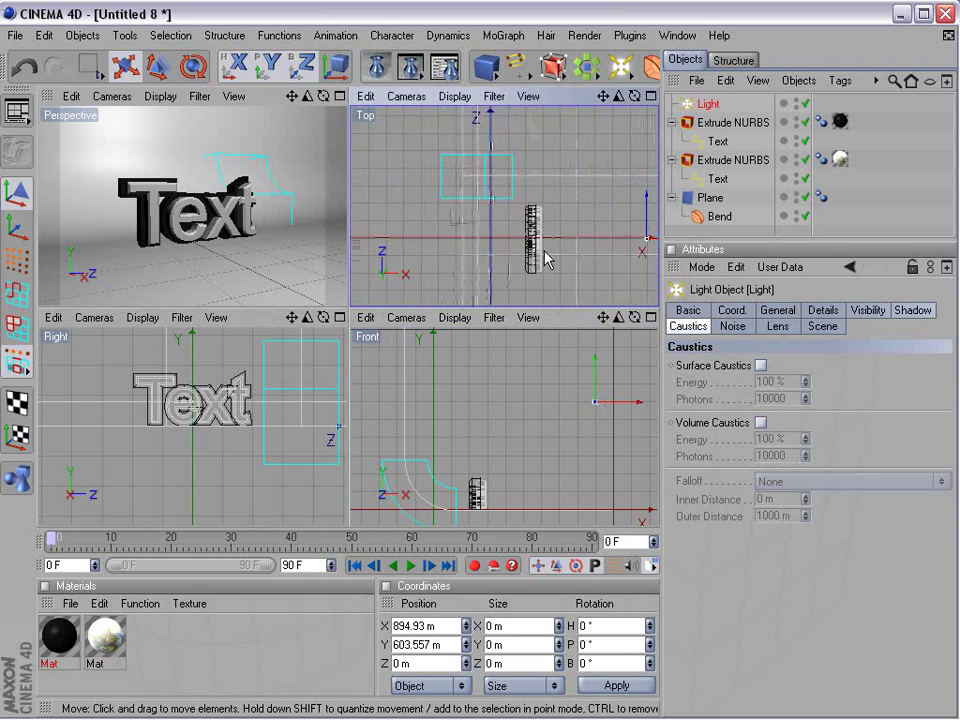
pyautogui.scroll(-4, 545, 260)
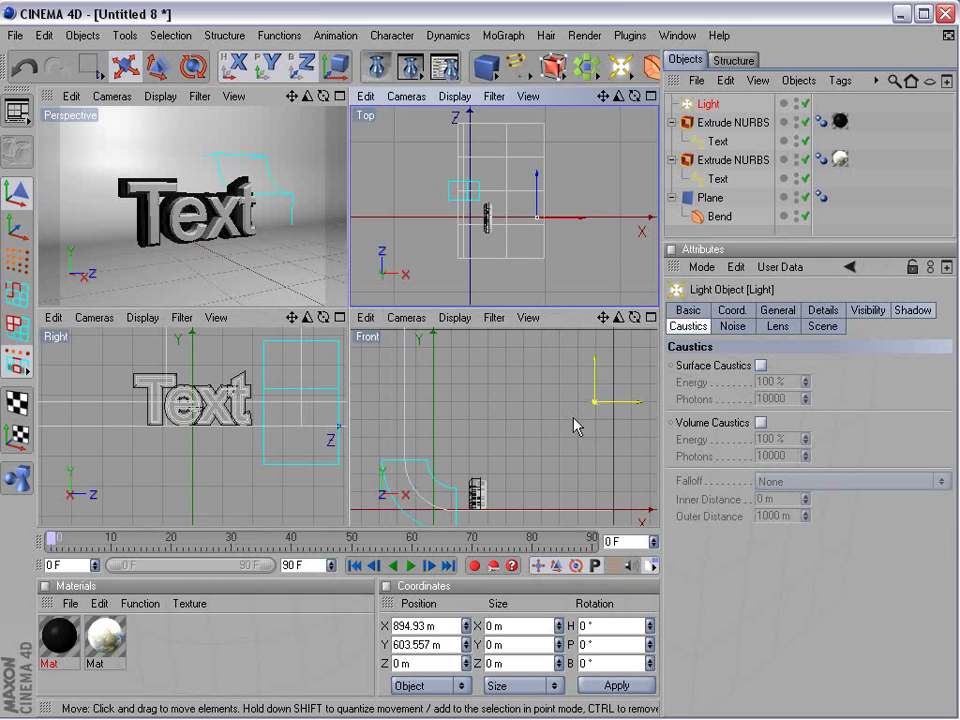
pyautogui.middleClick(158, 168)
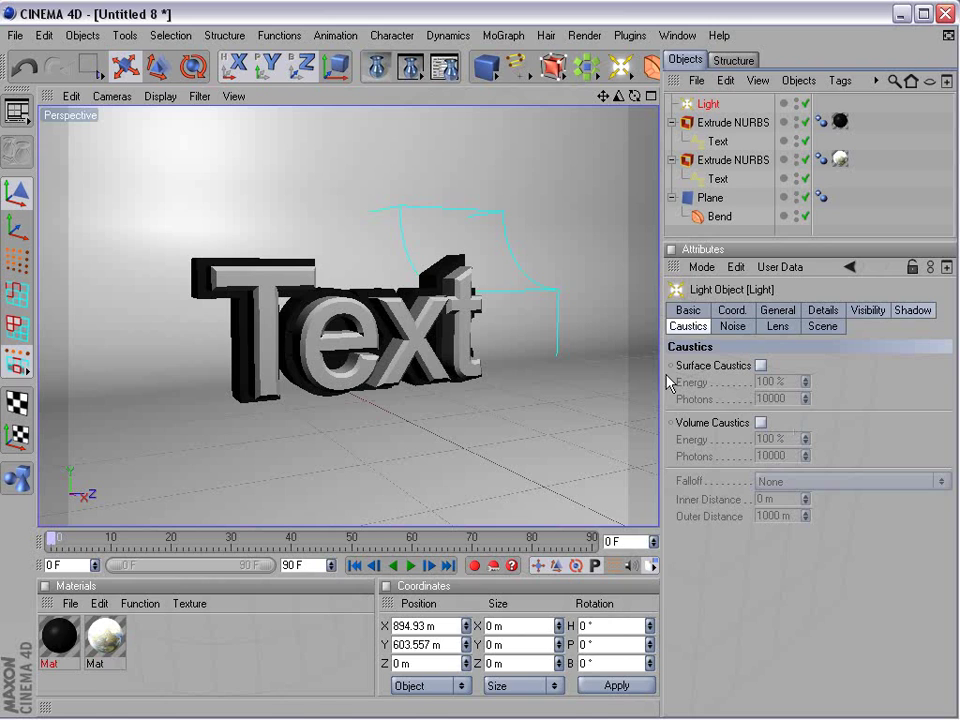
# - Set the render output resolution to 640 x 480 NTSC and apply ambient occlusion to the scene
pyautogui.click(445, 68)
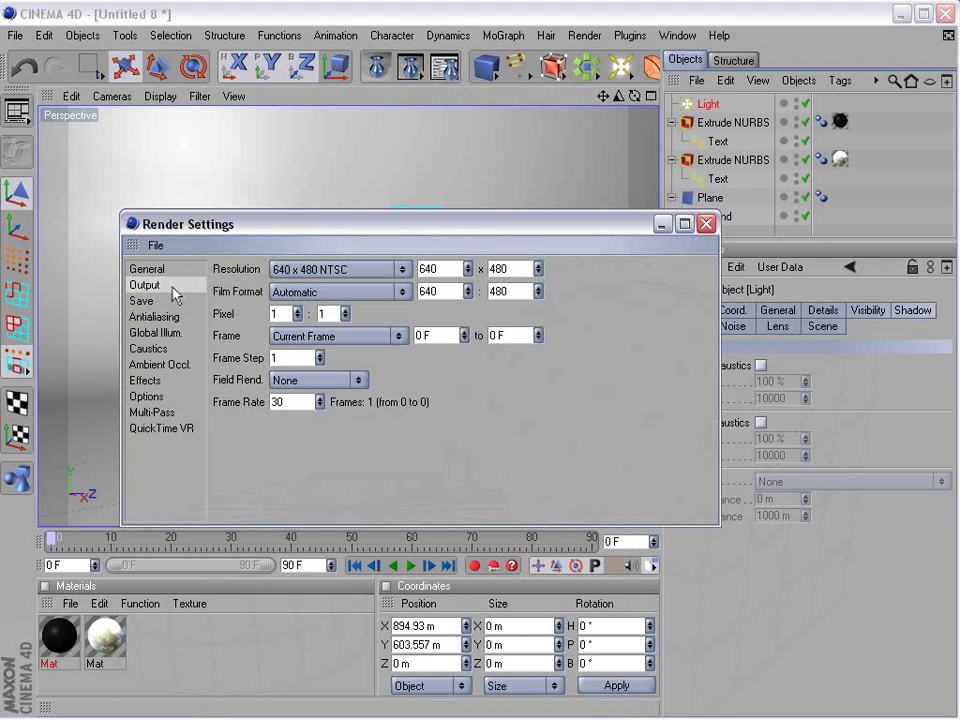
pyautogui.click(137, 365)
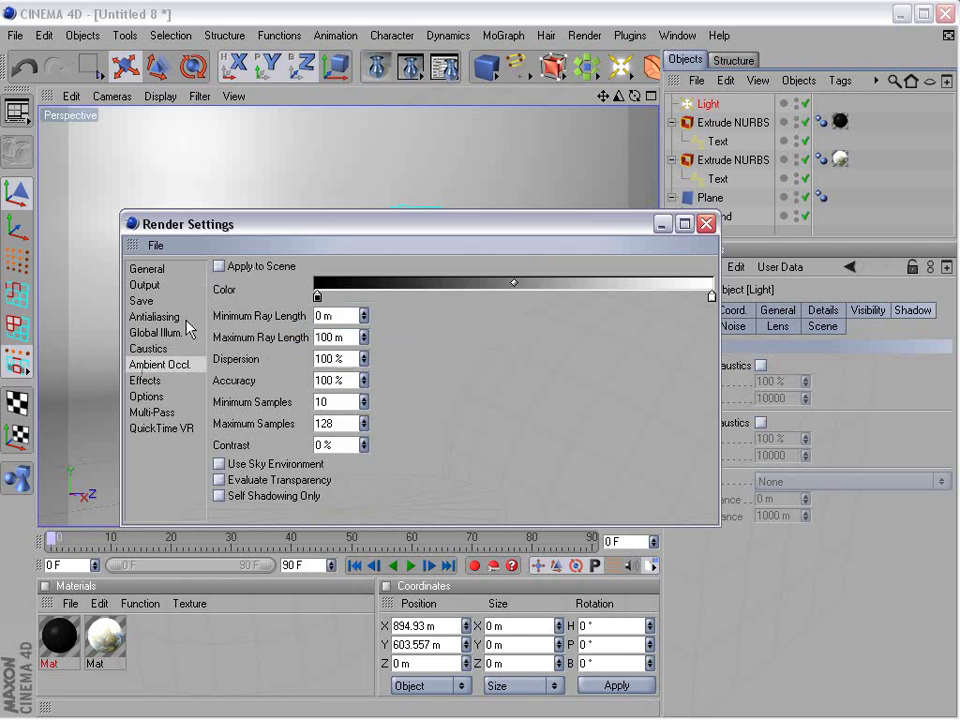
pyautogui.click(219, 267)
pyautogui.moveTo(246, 229); pyautogui.dragTo(331, 232)
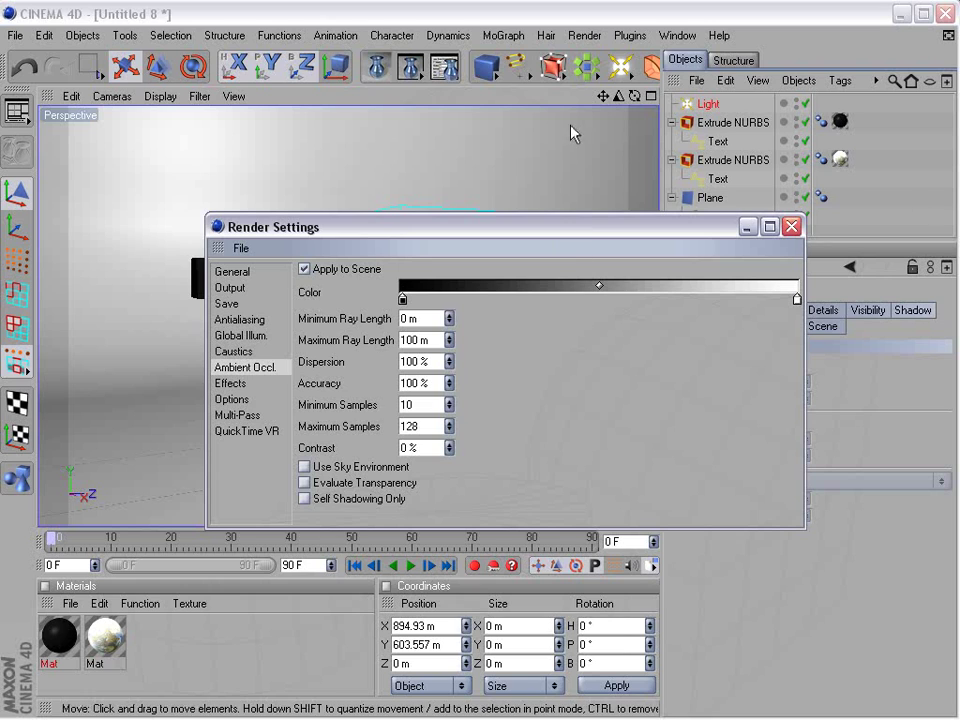
# - Render the Perspective view to check the lighting and ambient occlusion, and close the picture viewer and Render Settings
pyautogui.click(414, 72)
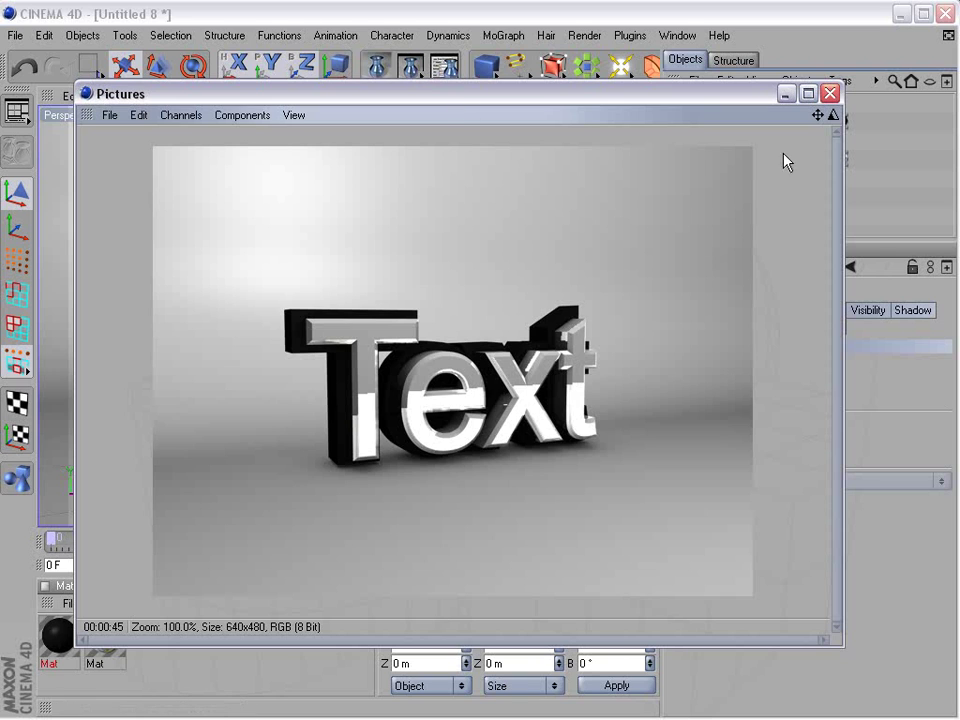
pyautogui.click(830, 93)
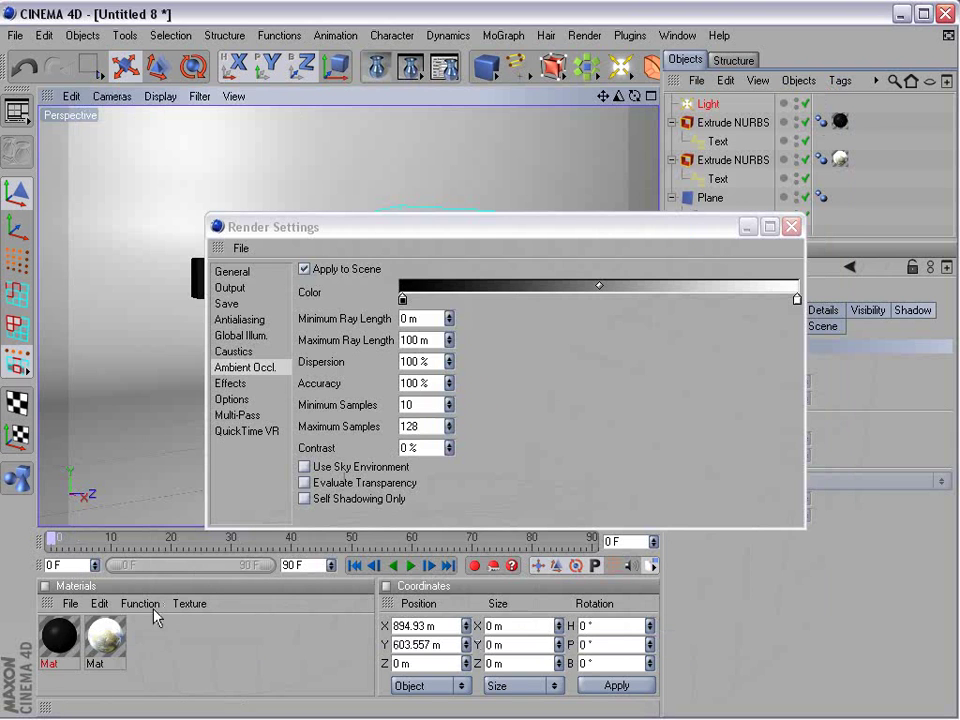
pyautogui.click(791, 226)
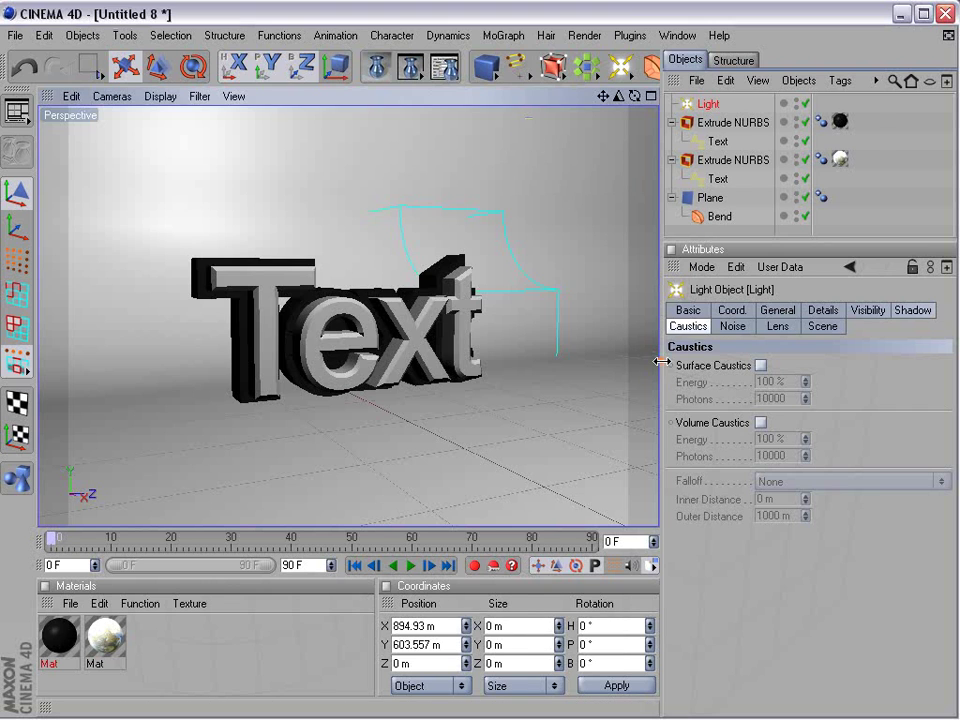
# - Widen the viewport area slightly and show all four views of the scene
pyautogui.moveTo(661, 364); pyautogui.dragTo(691, 362)
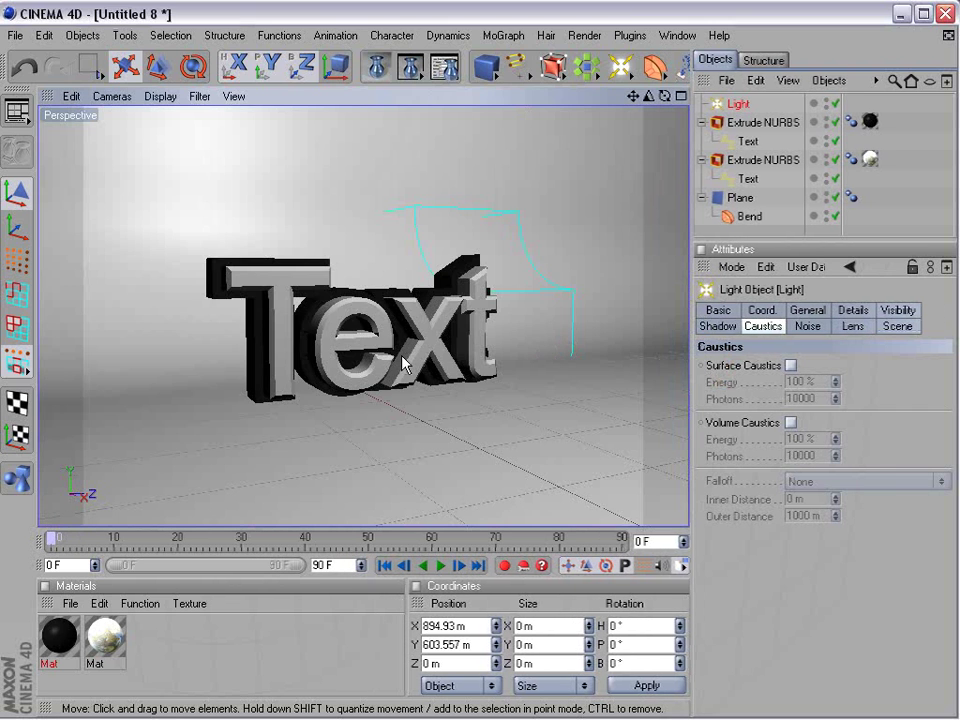
pyautogui.middleClick(403, 366)
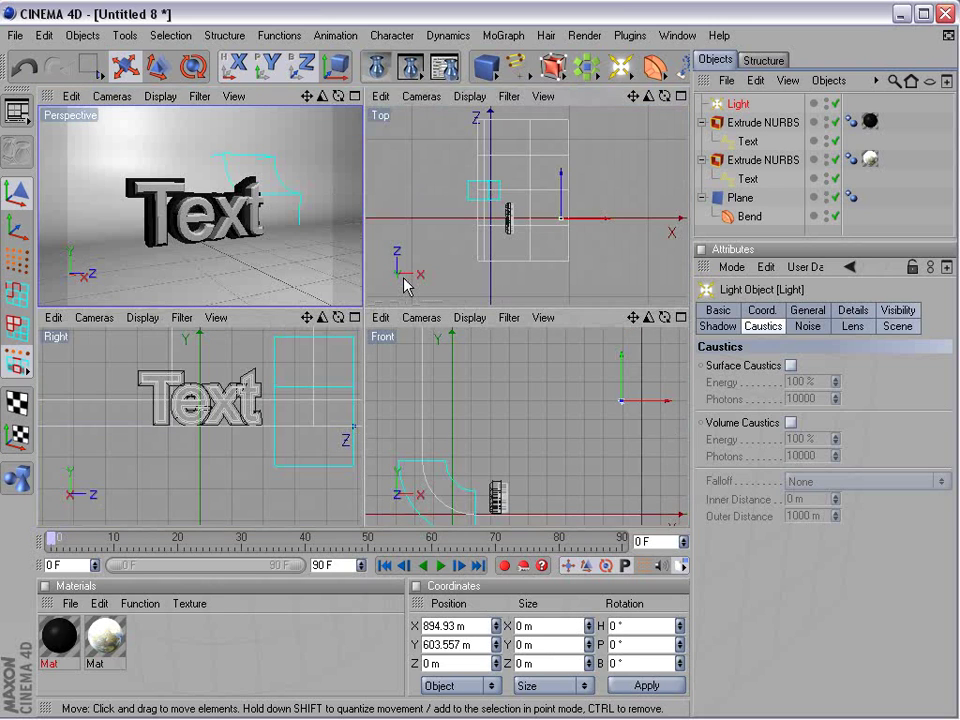